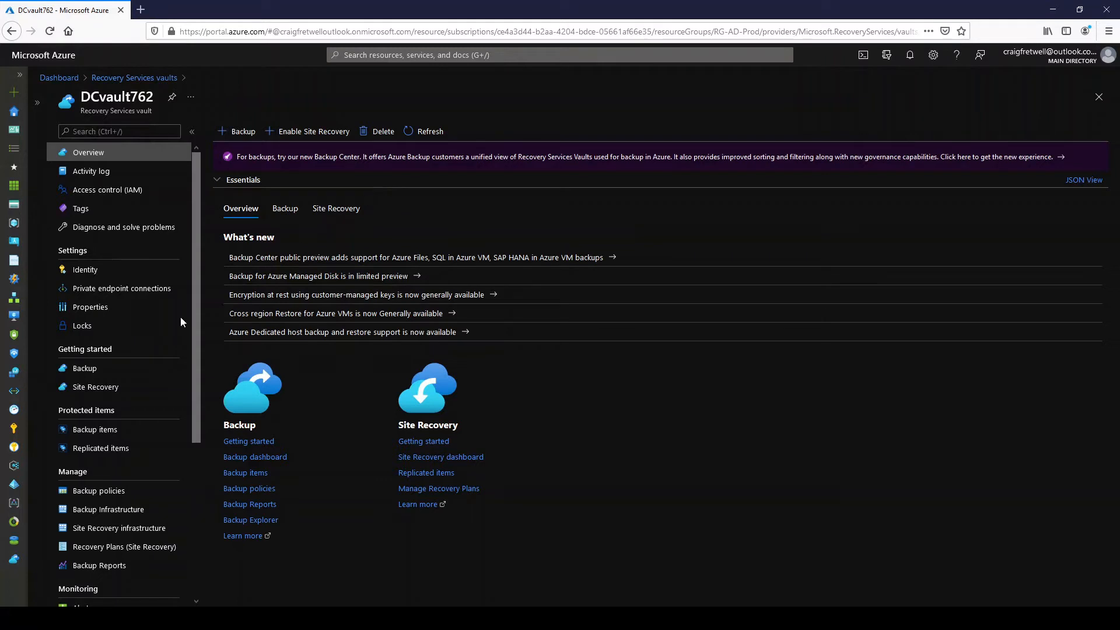
- Open the Stop Backup form for DC01 from the vault's Azure Virtual Machine backup items
click(91, 430)
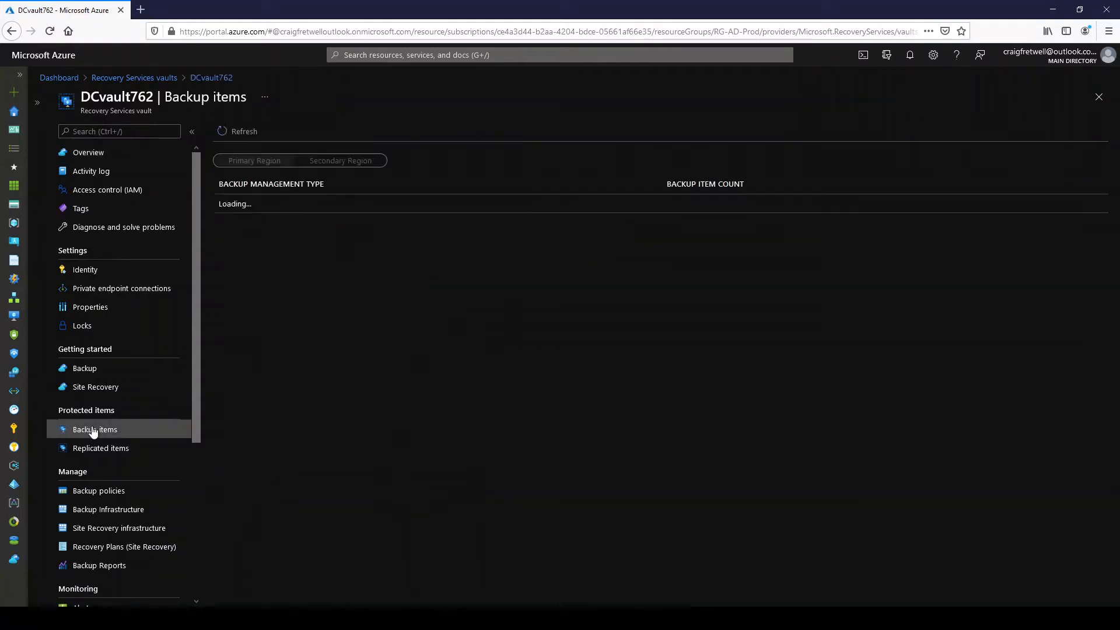
click(578, 211)
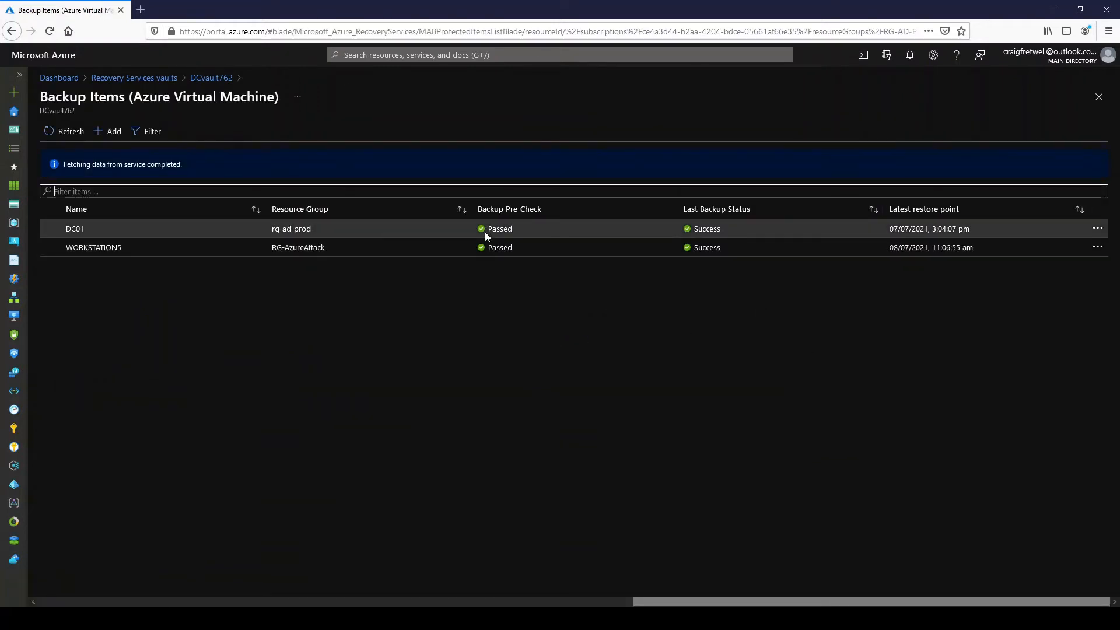
click(1098, 230)
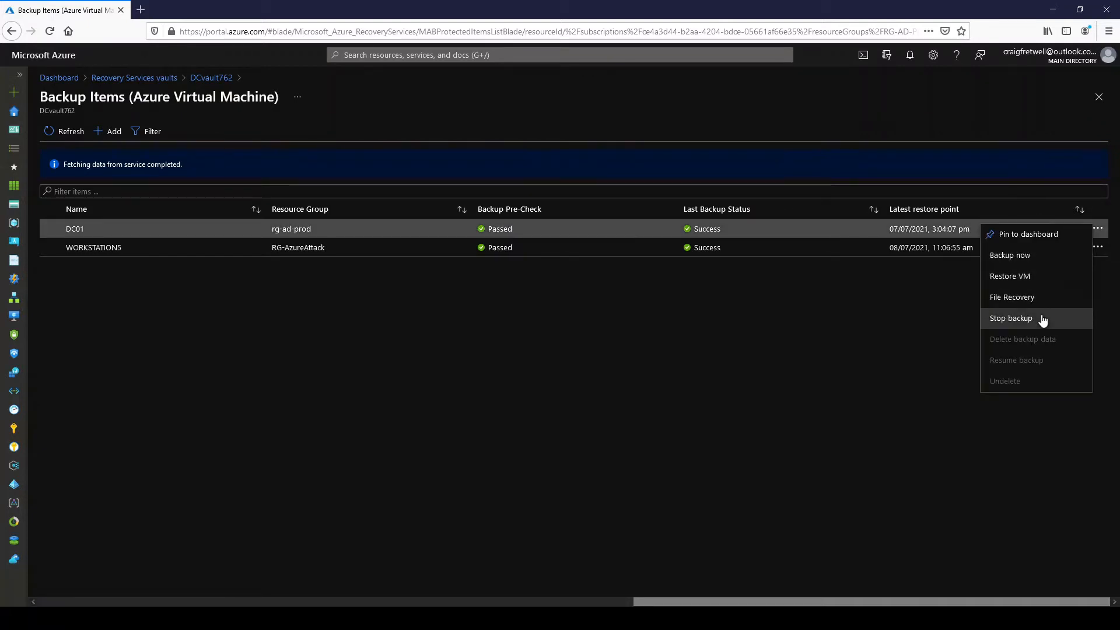
click(1043, 320)
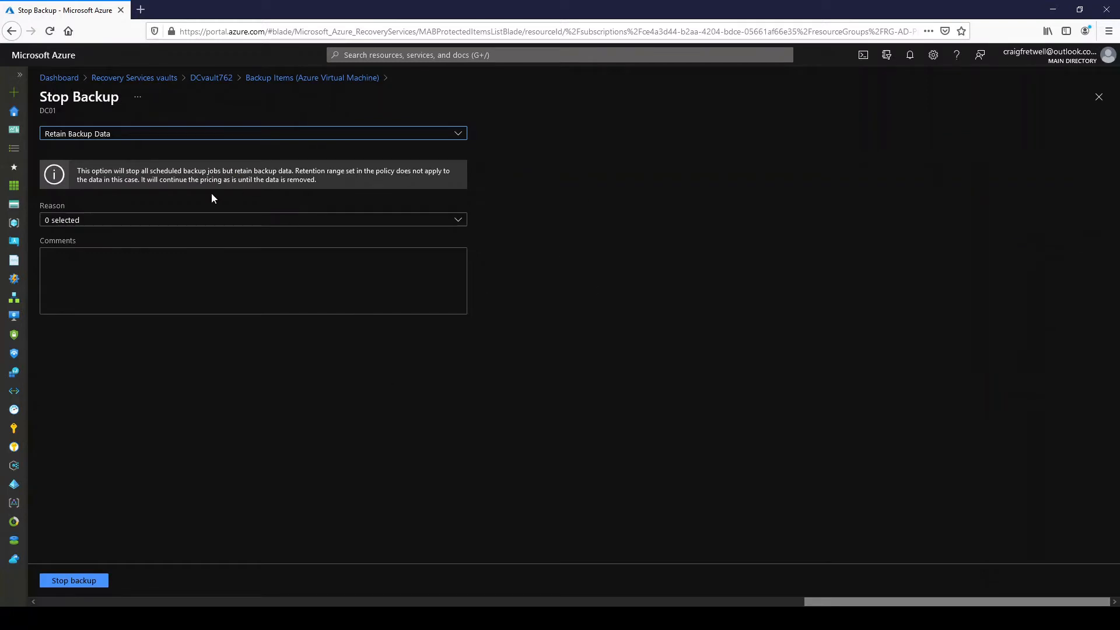
- Choose Delete Backup Data and enter DC01 as the backup item name to confirm the deletion
click(128, 135)
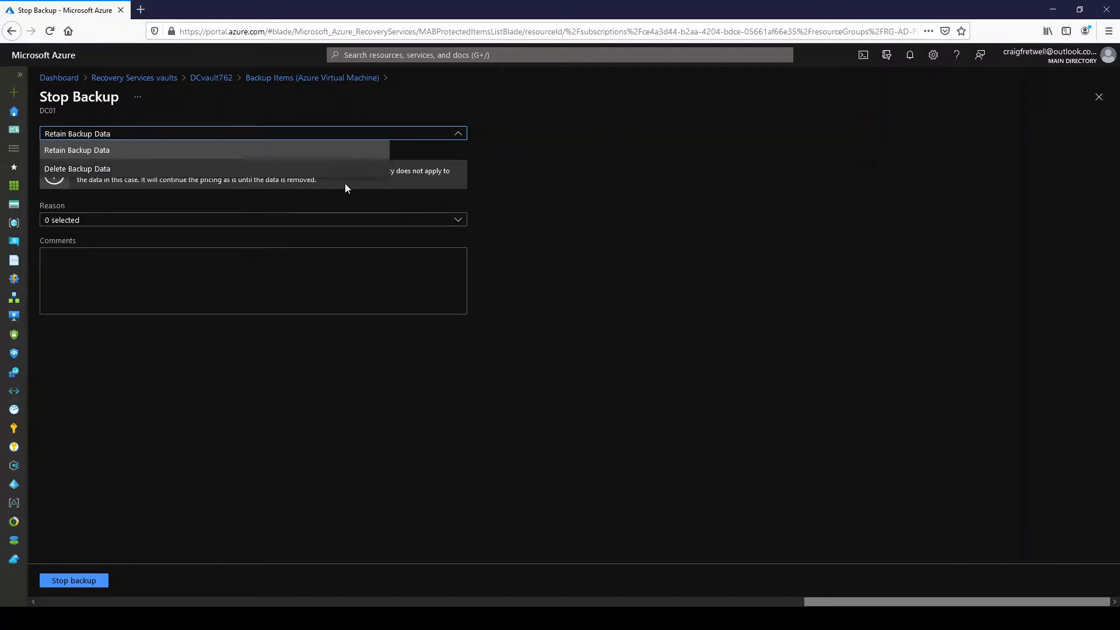
click(309, 169)
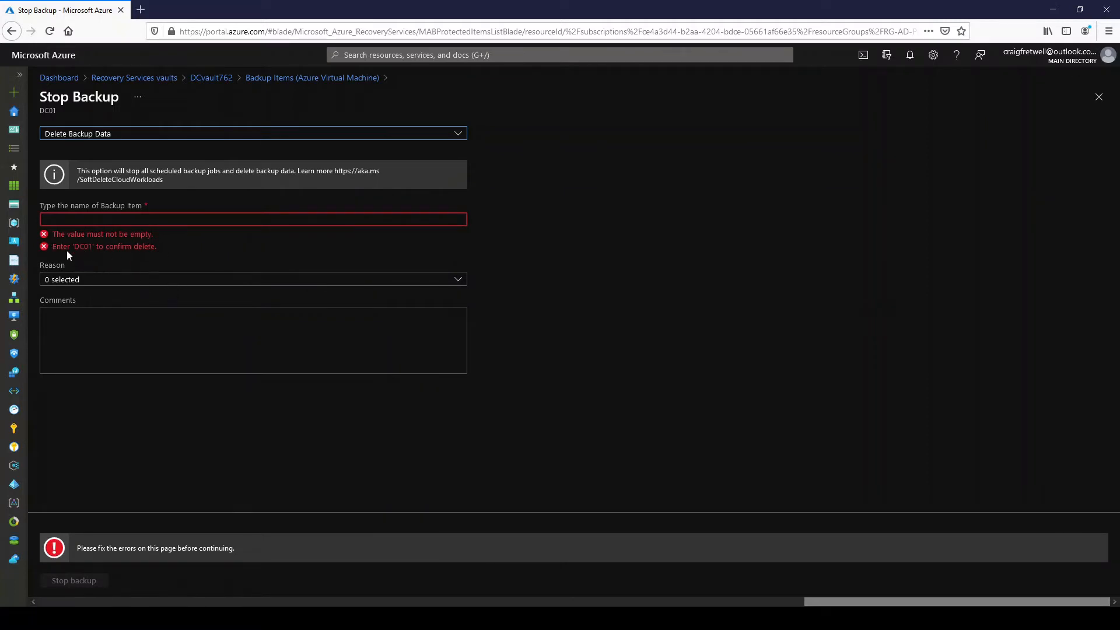
double_click(84, 247)
key(ctrl+c)
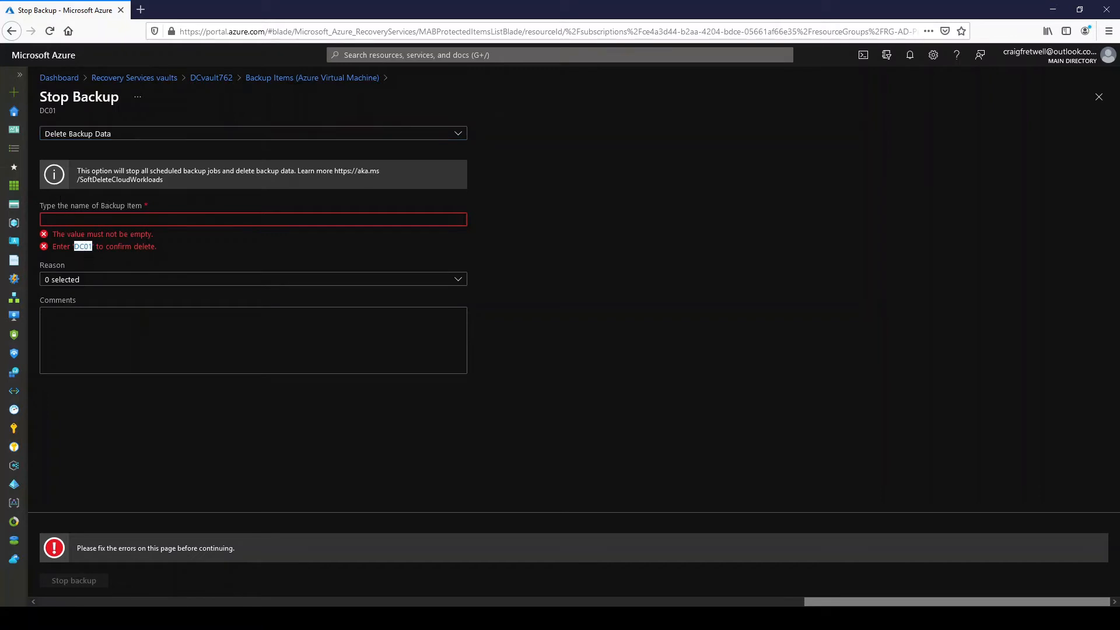
click(63, 220)
key(ctrl+v)
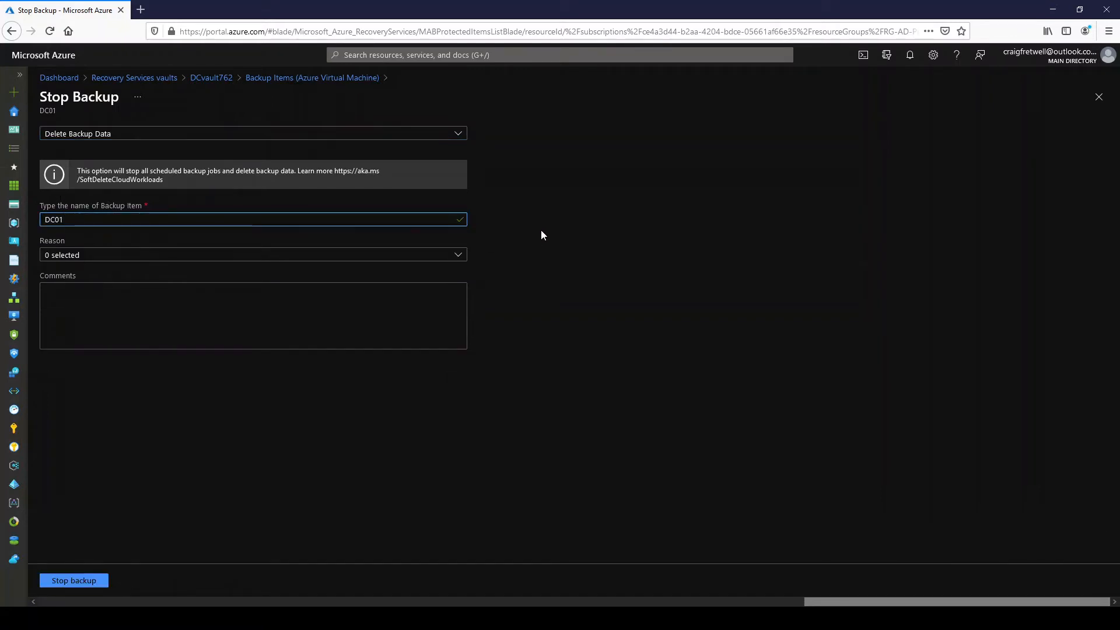
- Give the reason Others with the comment "this was malicious" and submit the backup stop
click(363, 254)
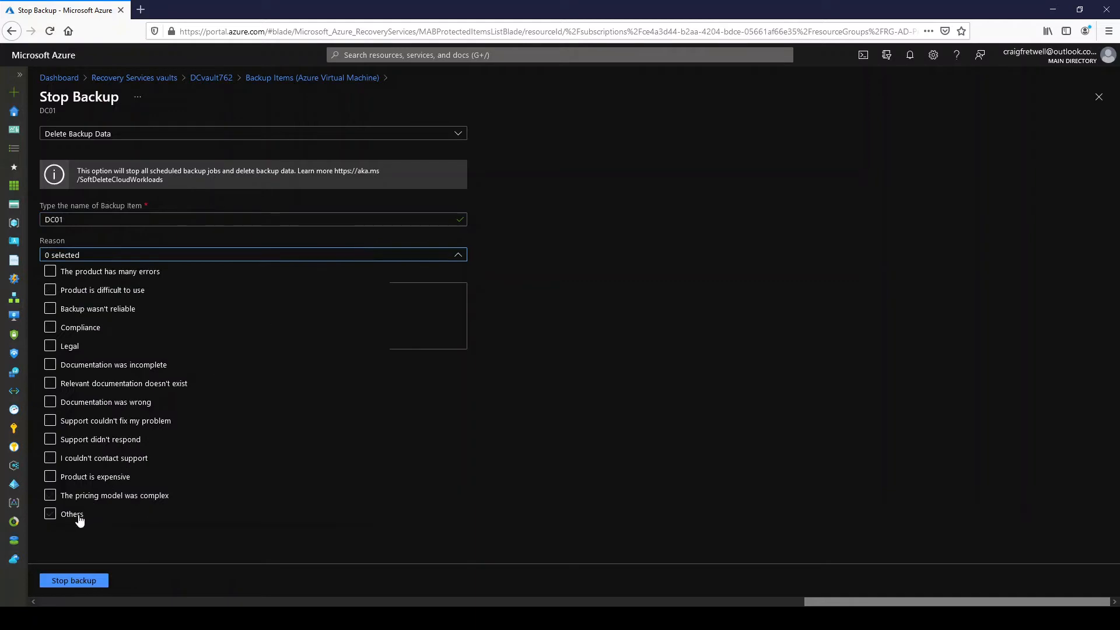
click(78, 516)
click(440, 317)
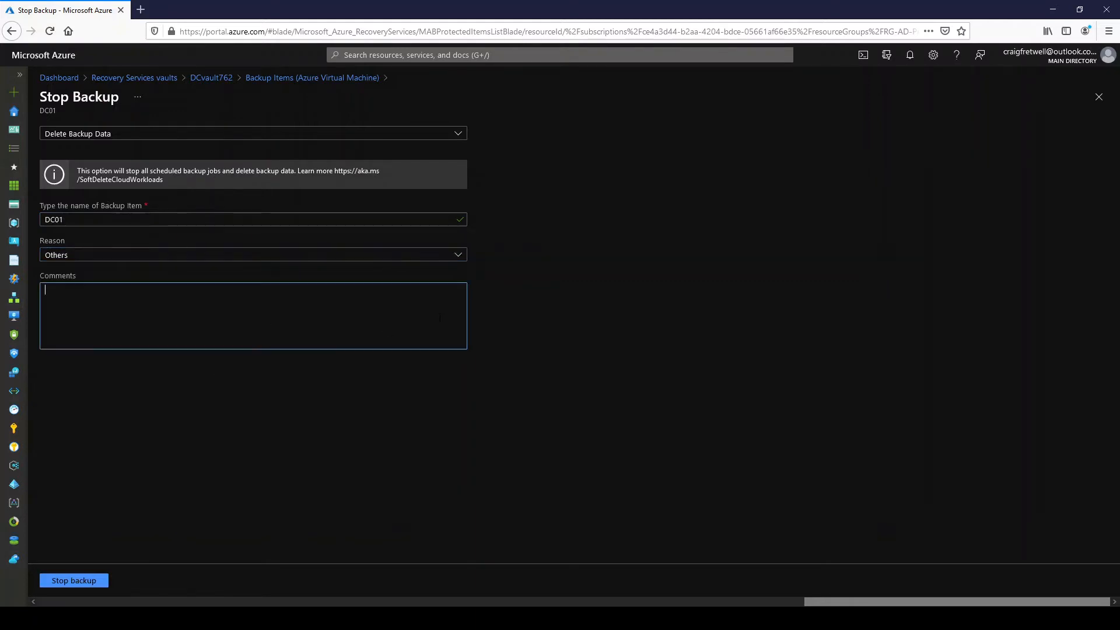
text(this was)
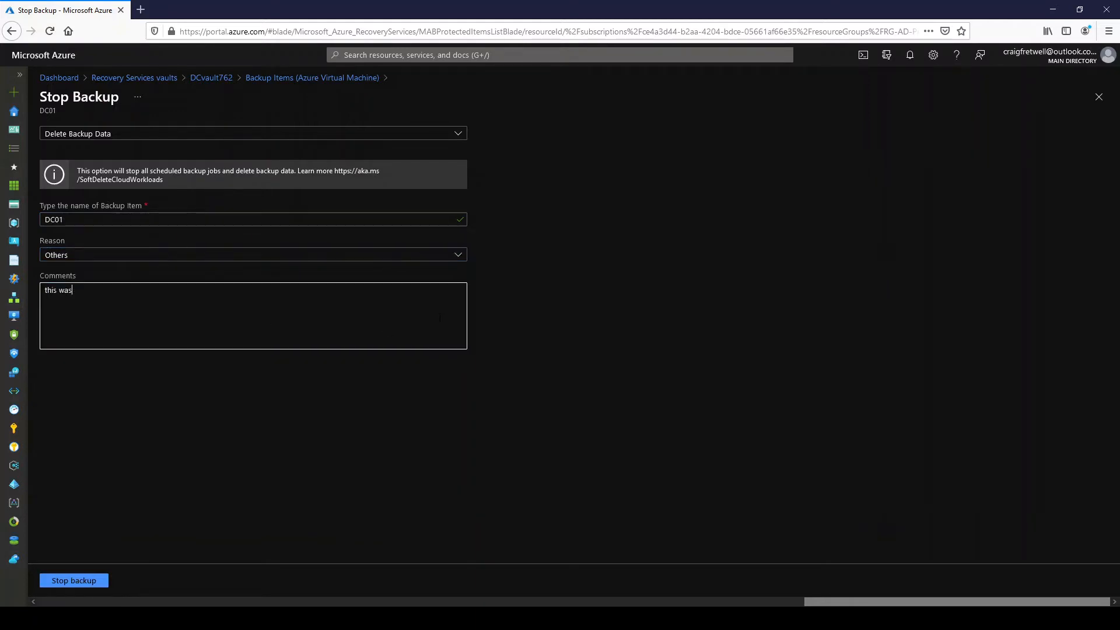
text( malicious)
click(90, 580)
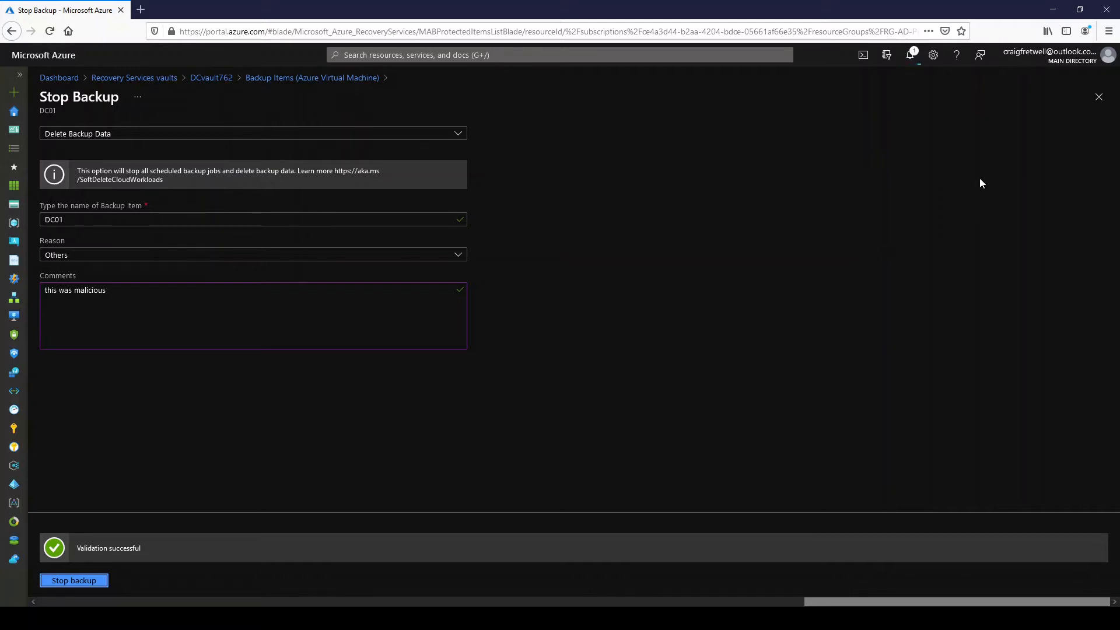
- Check the notifications for the DC01 backup deletion, then close the Stop Backup form, discarding its unsaved edits
click(1098, 97)
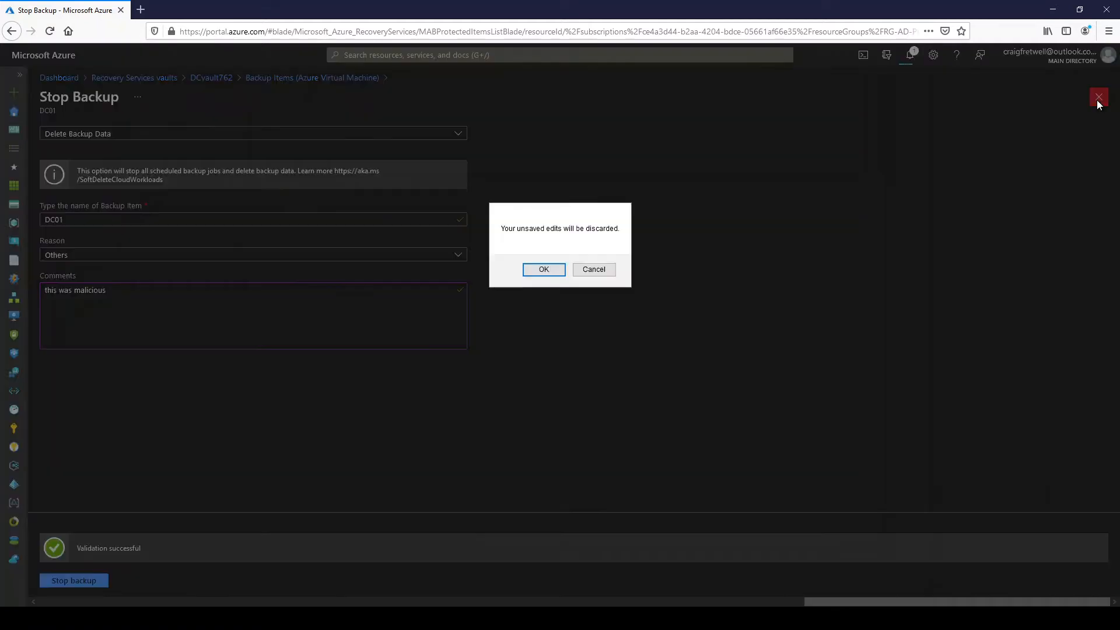
click(600, 274)
click(910, 55)
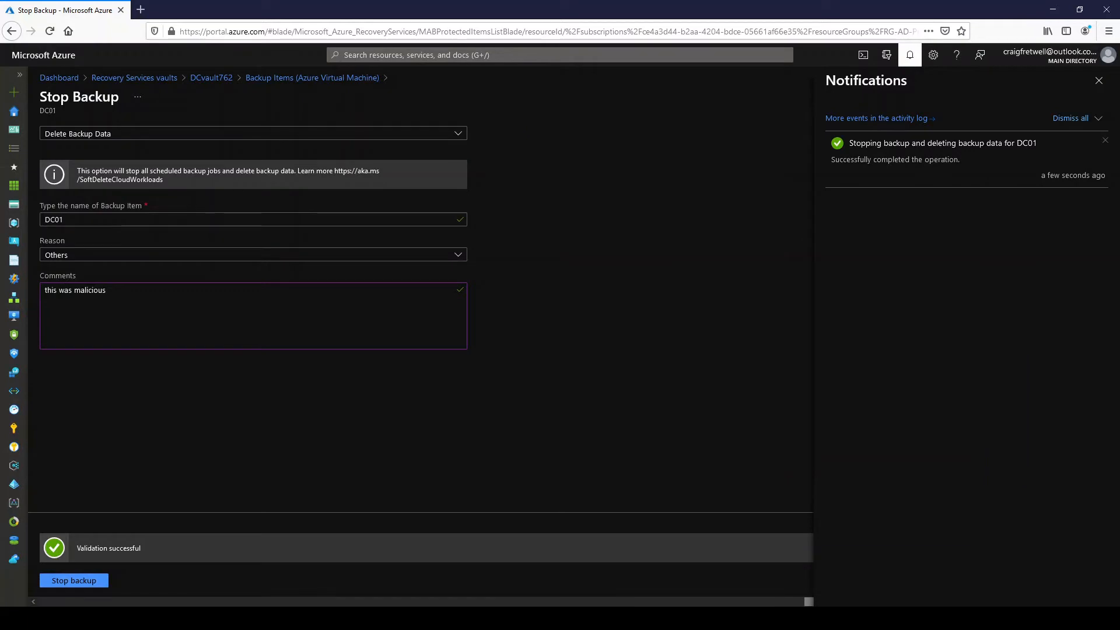
click(1099, 81)
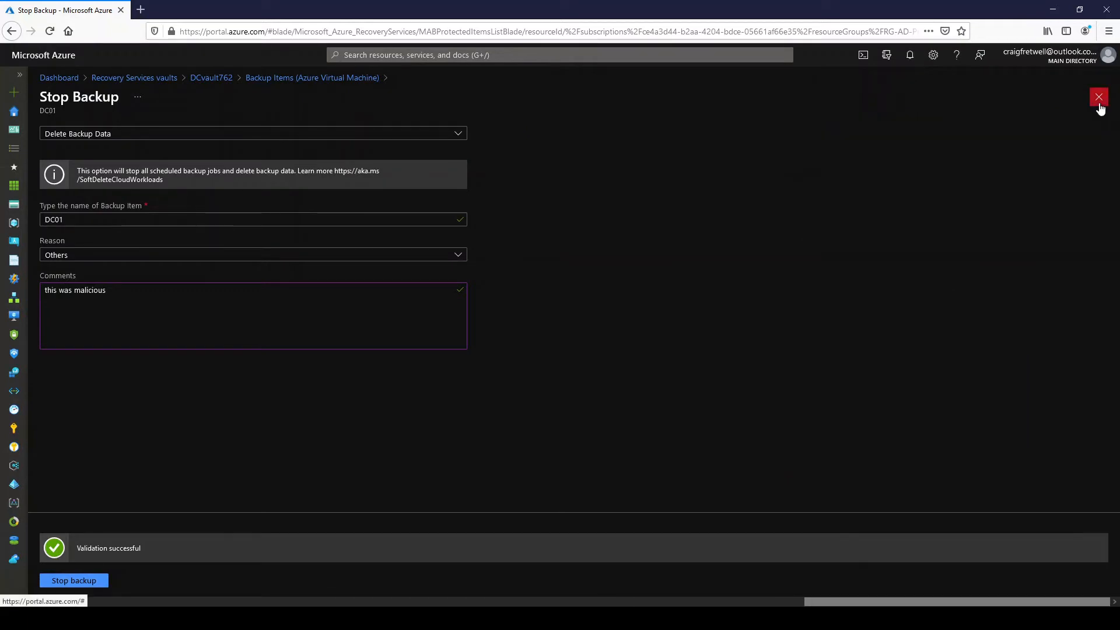
click(1100, 98)
click(543, 269)
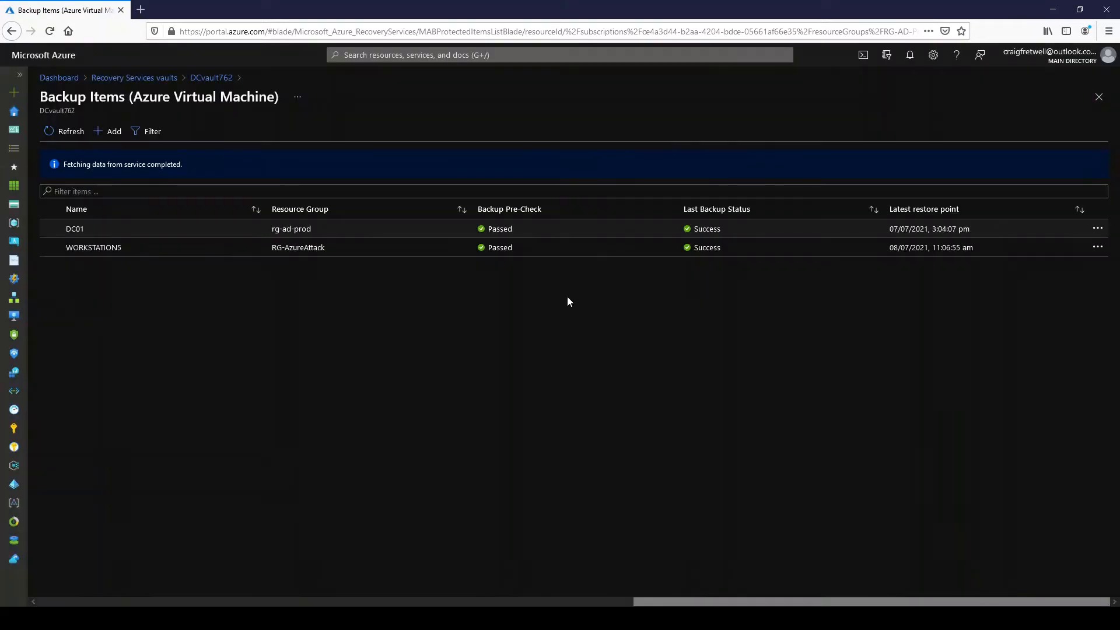
- Refresh the virtual machine backup items and check which actions are available for DC01
click(57, 132)
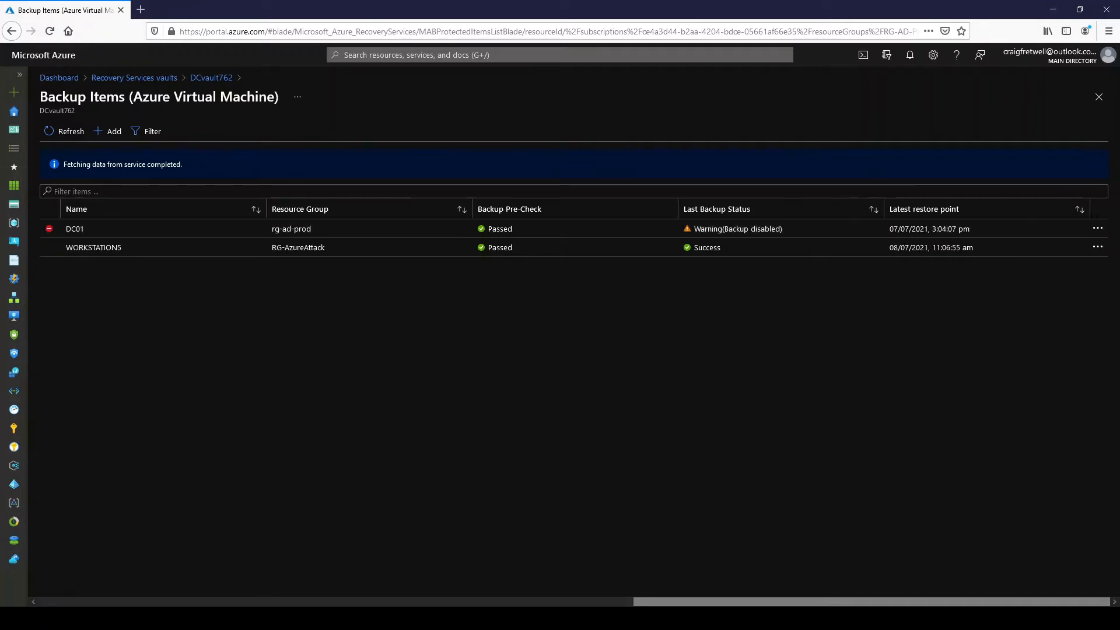
click(1097, 229)
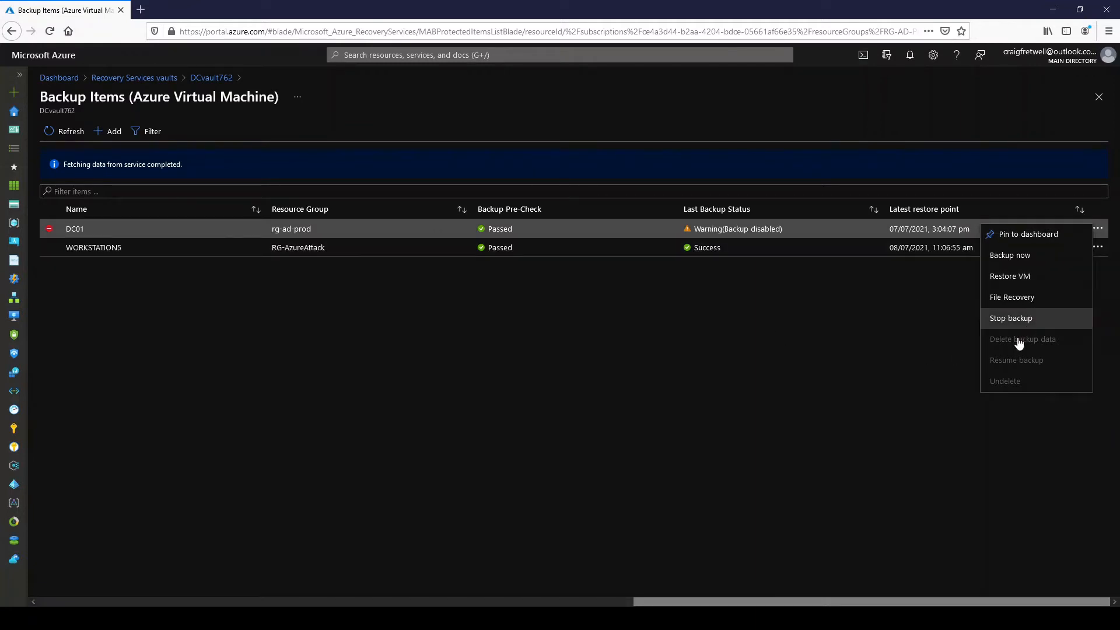
click(694, 280)
- In DCvault762's activity log, expand the Delete Protected Items operation and view the summaries of its Succeeded and Accepted events
click(213, 79)
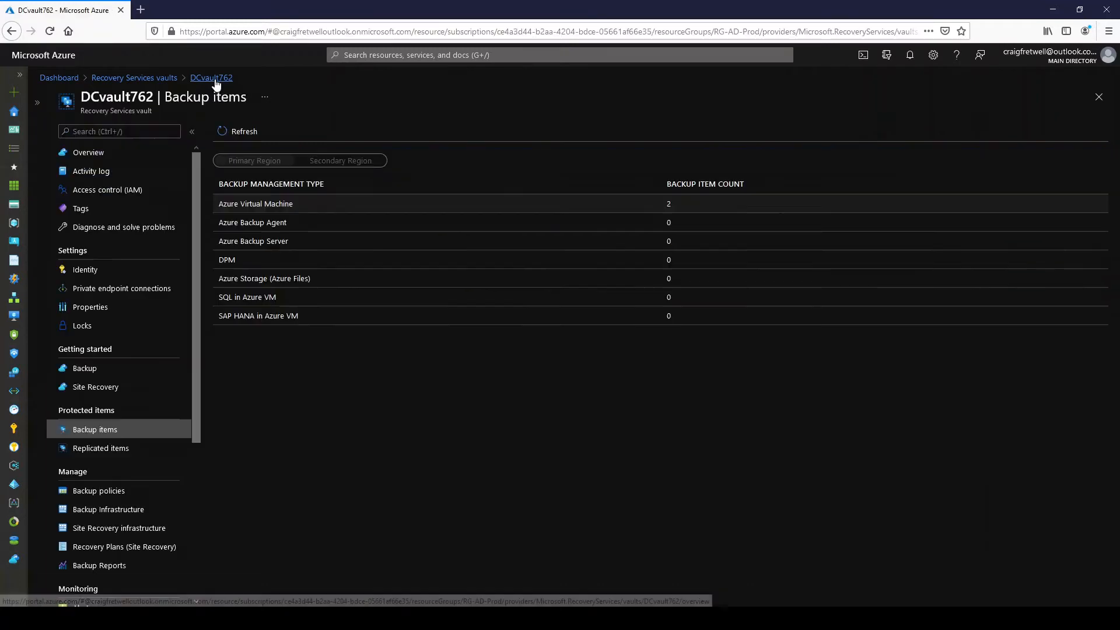
click(134, 174)
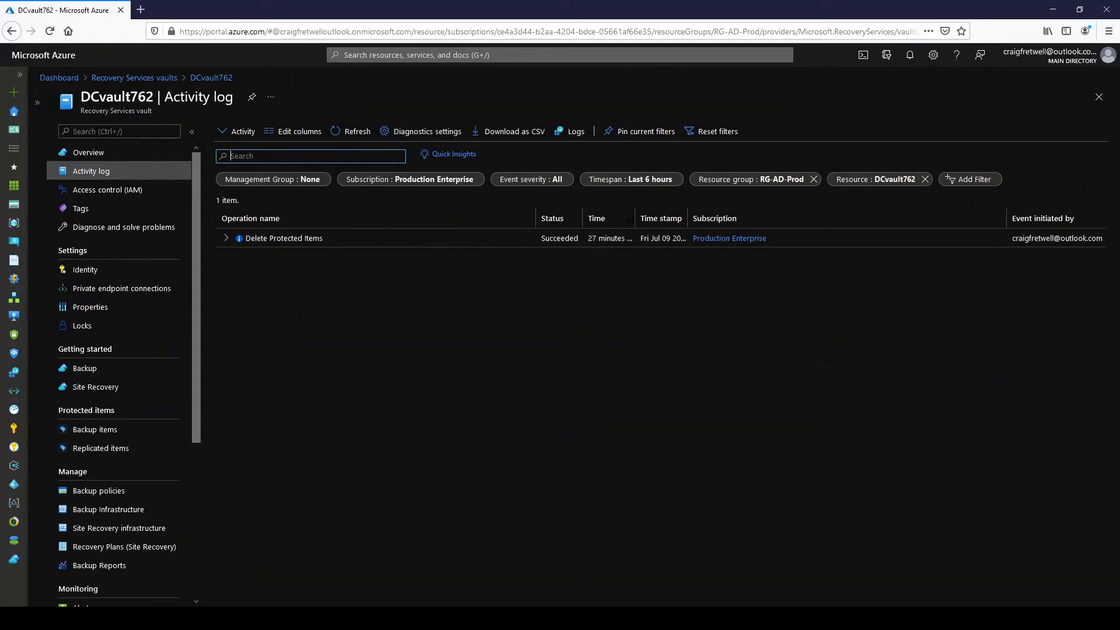
drag(634, 220, 654, 220)
click(225, 238)
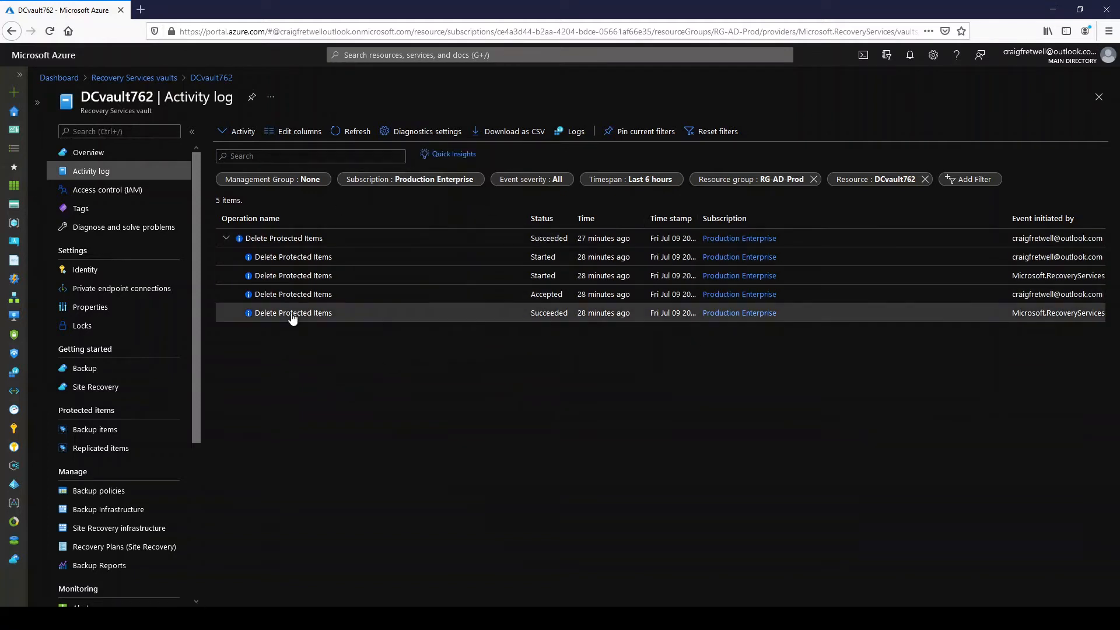
click(325, 315)
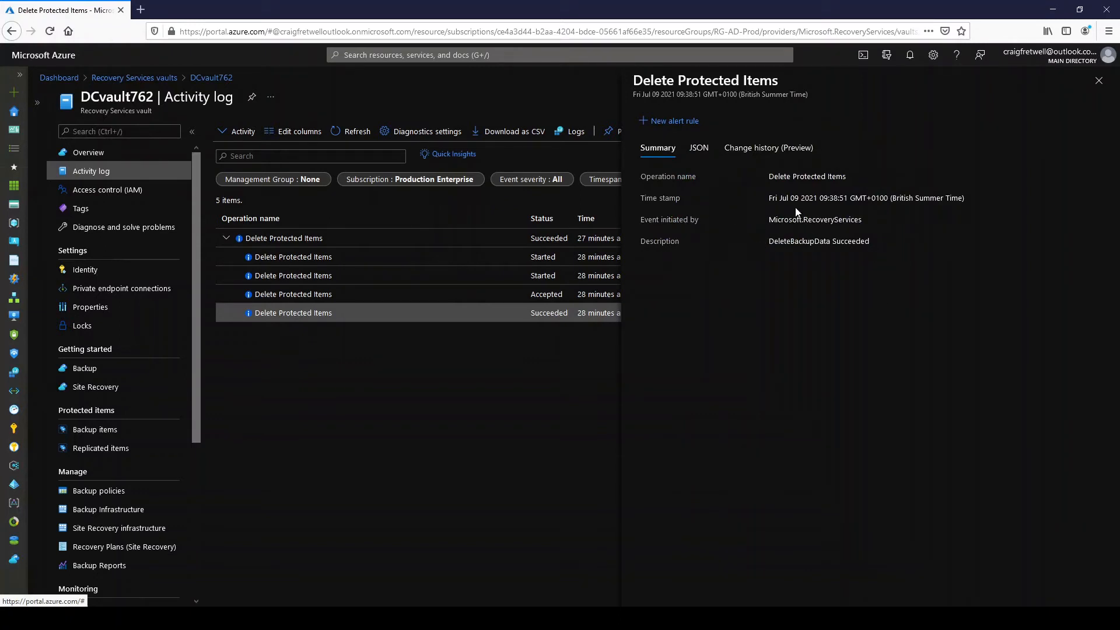
click(301, 298)
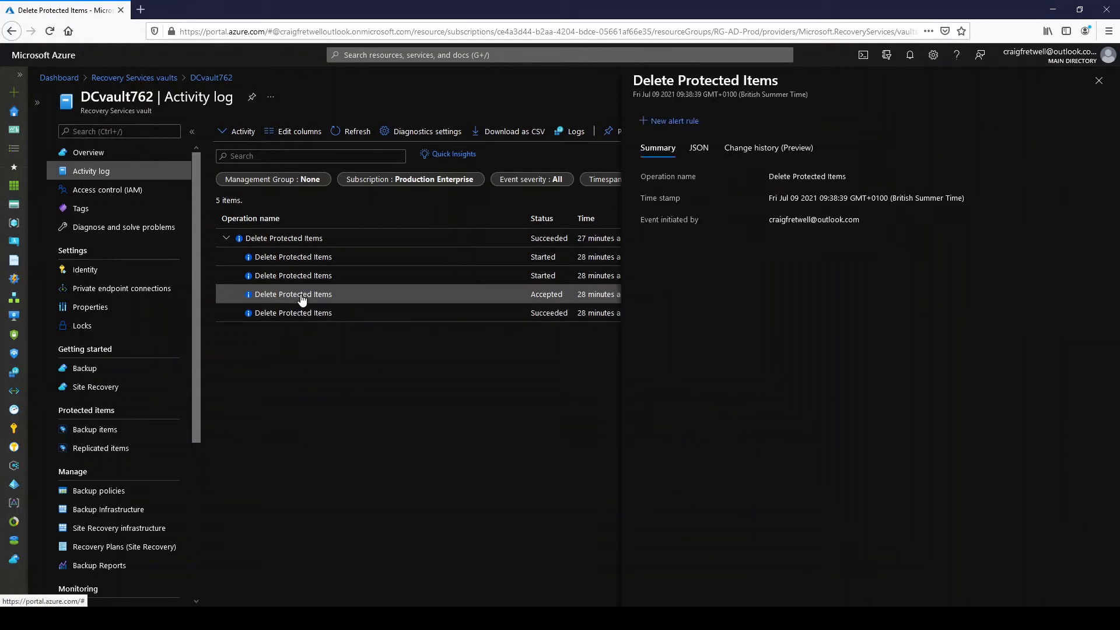
- Examine the JSON details of the Accepted Delete Protected Items event, from the caller claims to the status
click(704, 149)
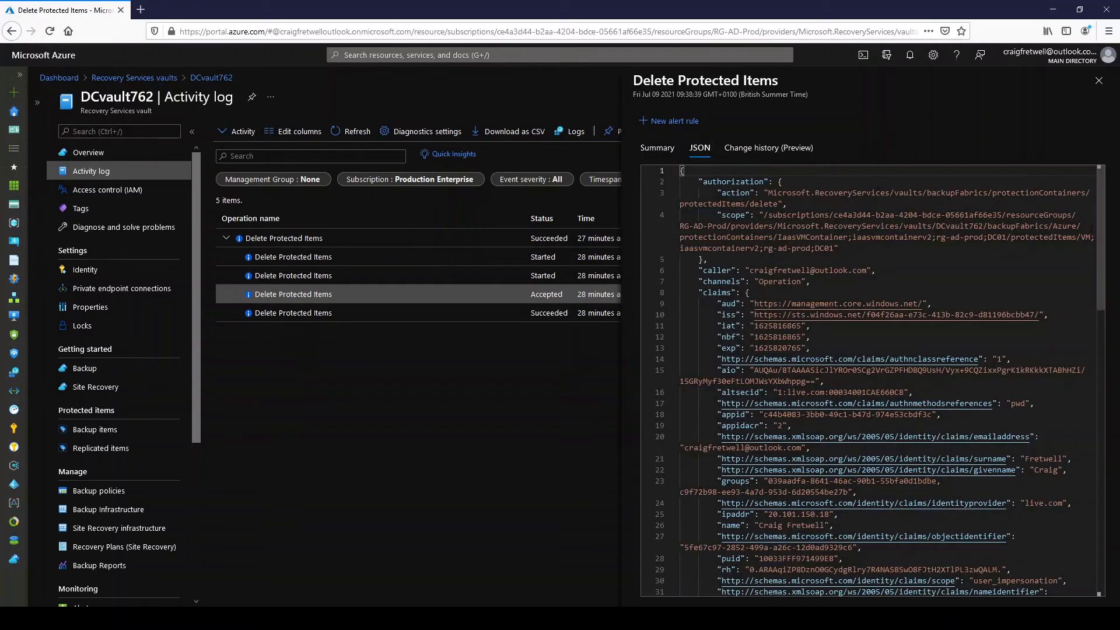
drag(1097, 214, 1107, 408)
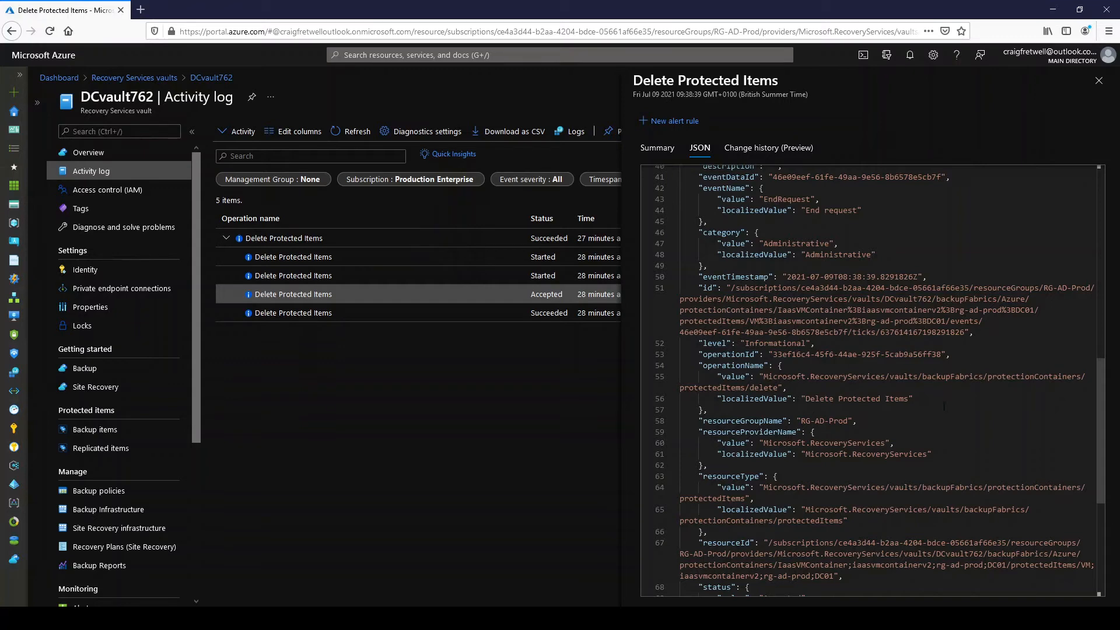
scroll(831, 383, down, 3)
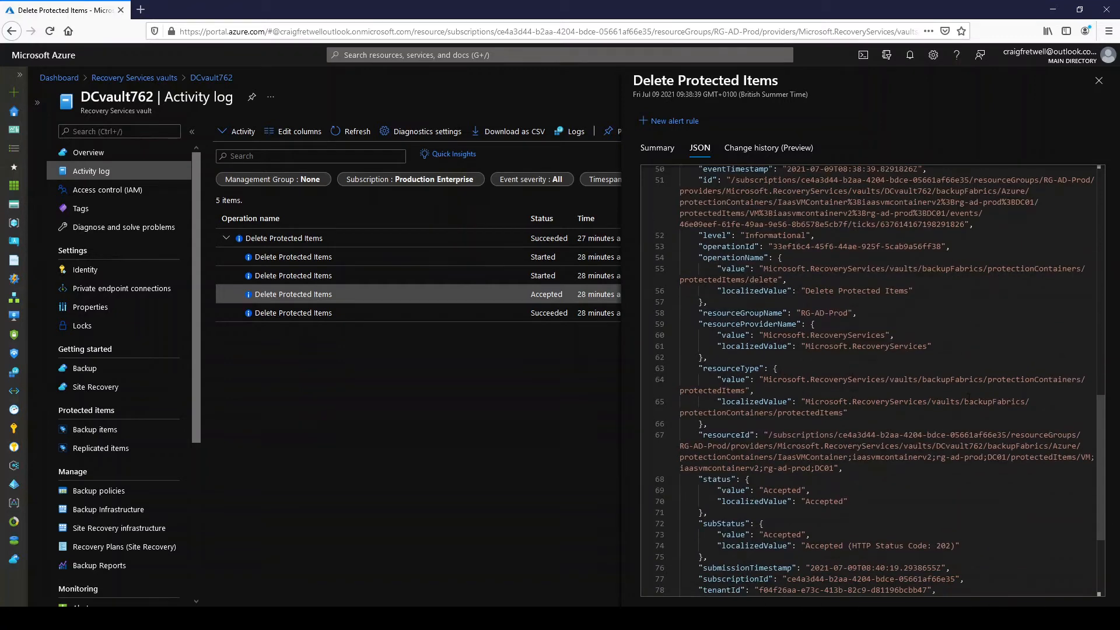
scroll(969, 398, down, 2)
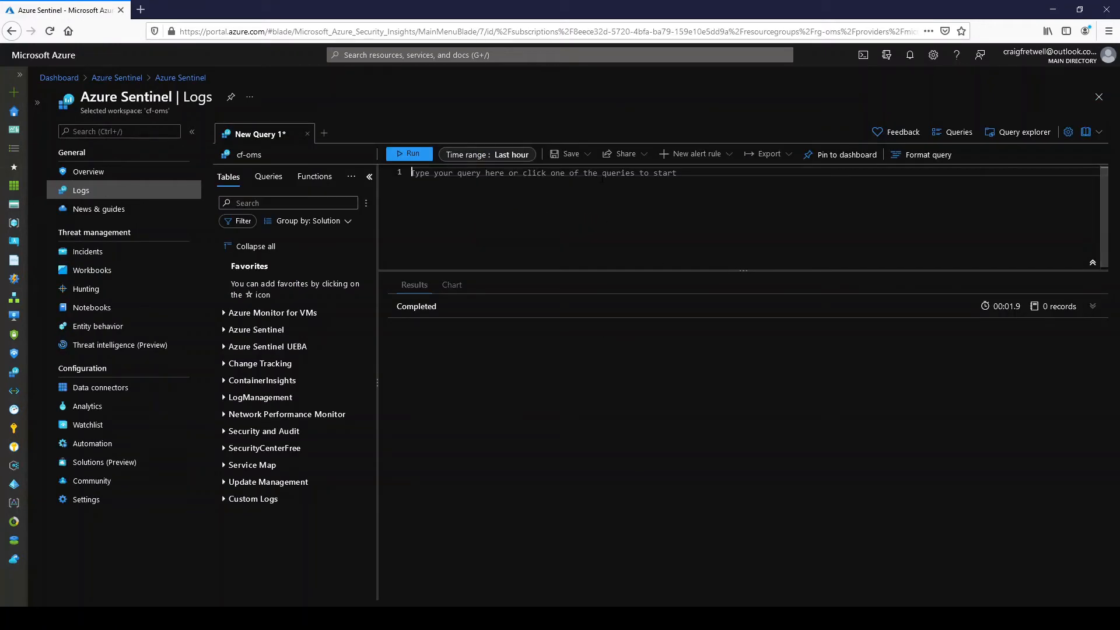
- Begin the query on the AzureActivity table and exclude the CallerIpAddress column with project-away
text(AzureActivity)
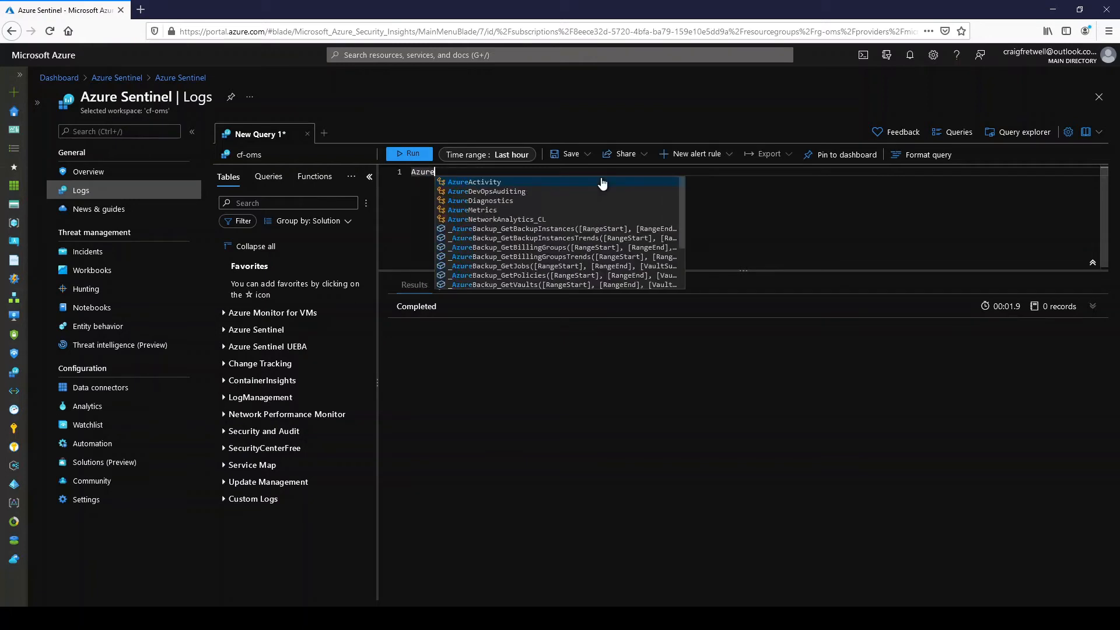
key(Return)
text(| )
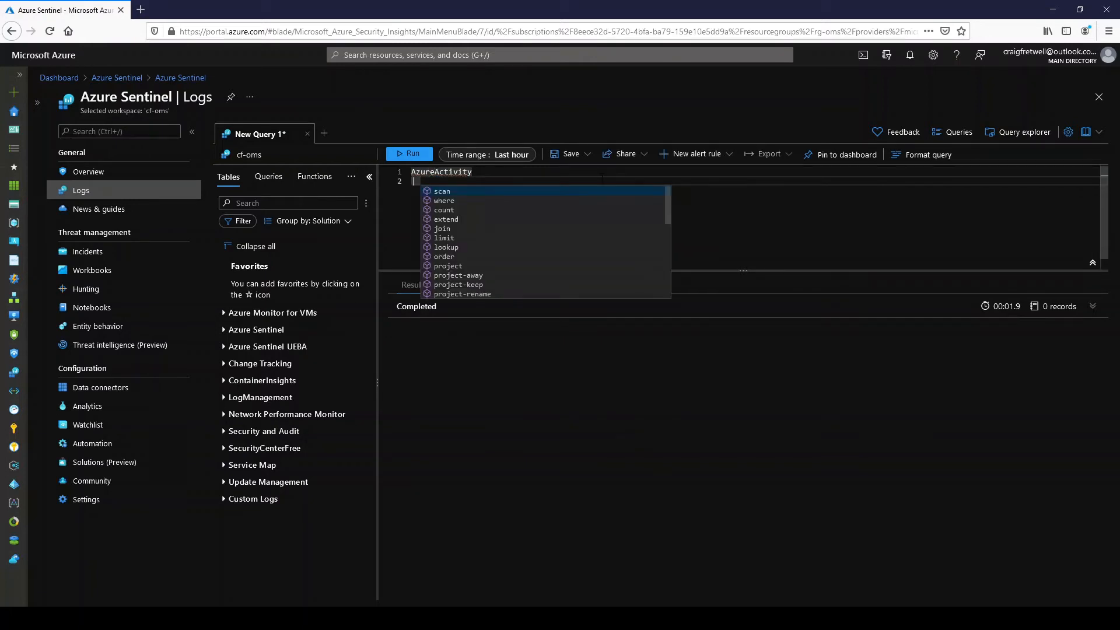
text(pr)
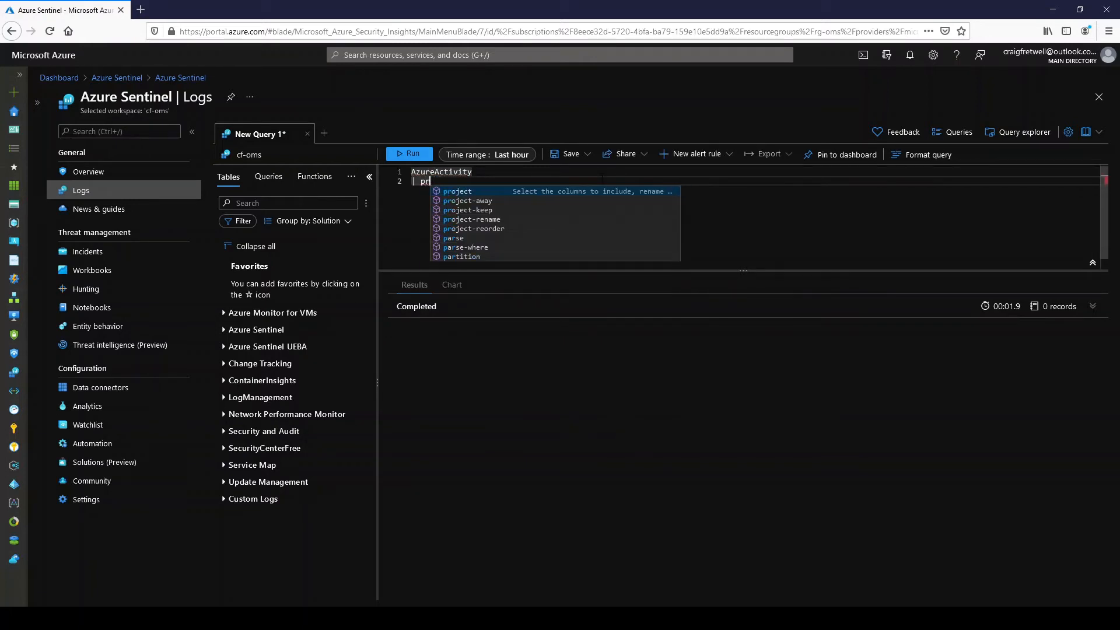
text(oject)
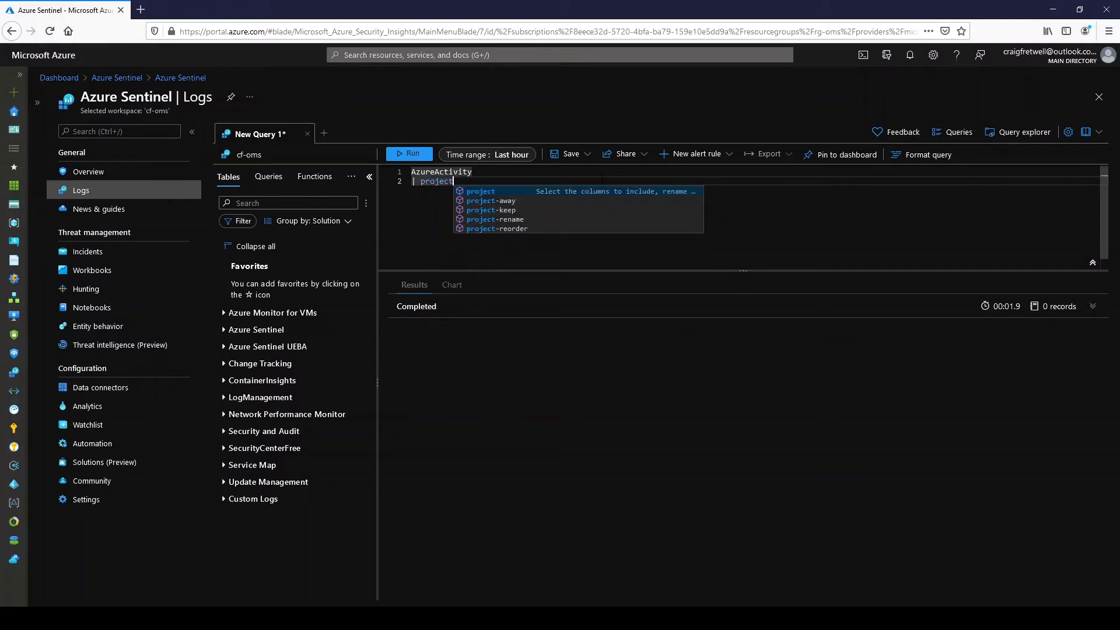
key(Down)
key(Tab)
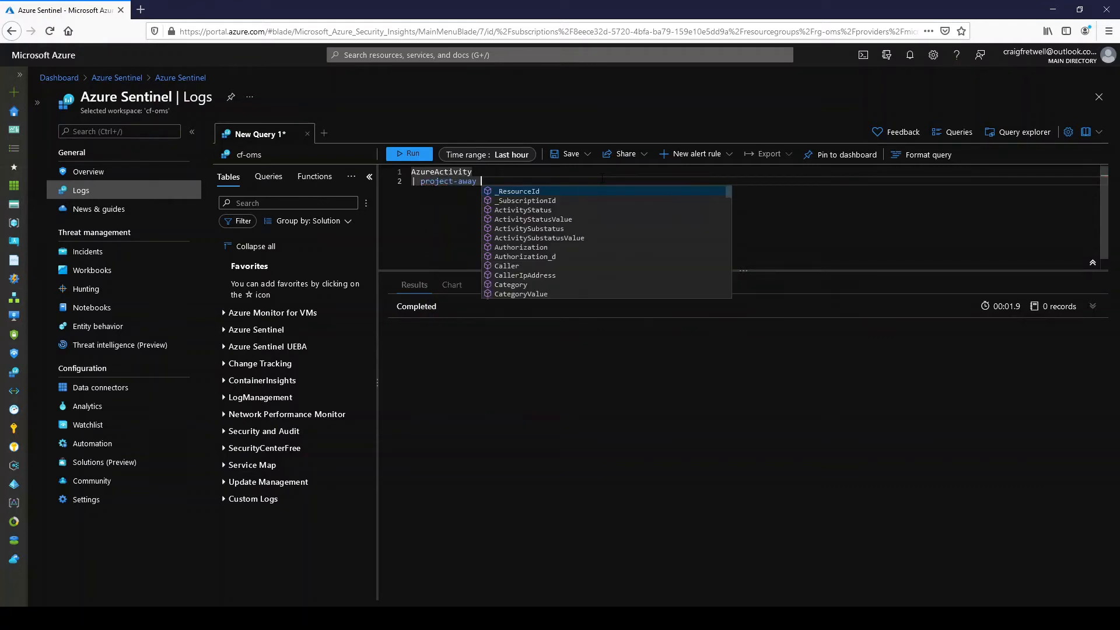
text(CallerIpAddress)
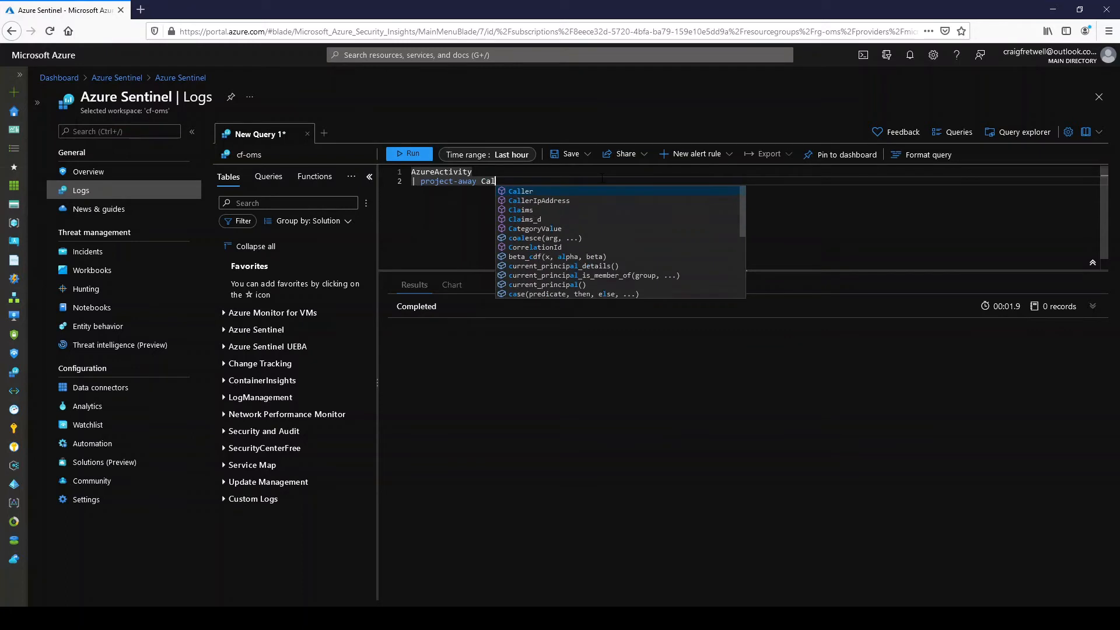
key(Down)
key(Tab)
key(Return)
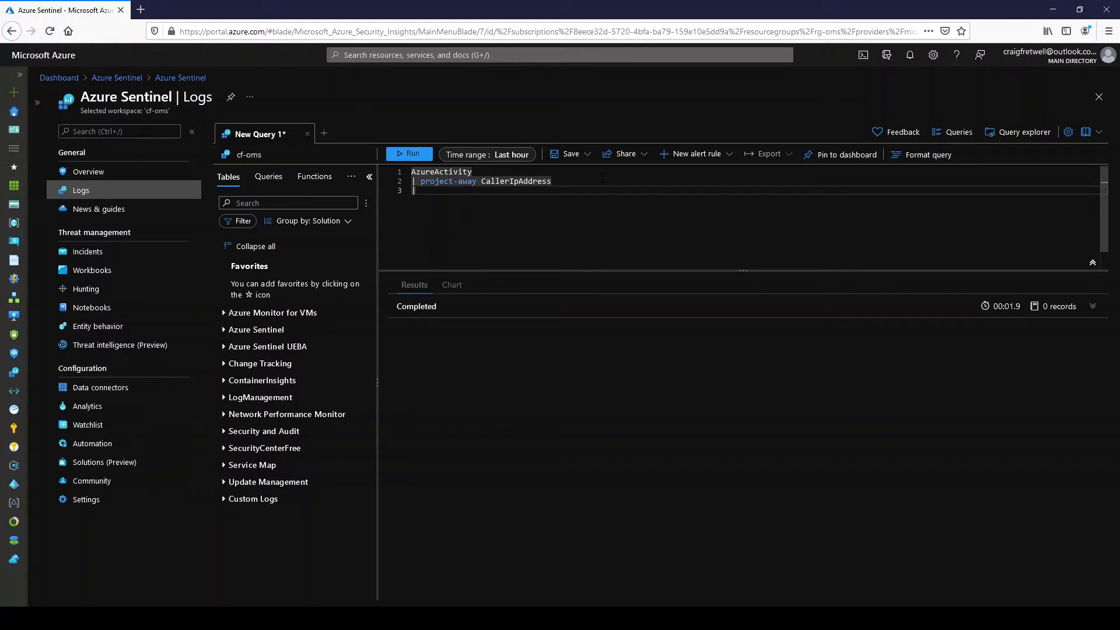
- Add a where filter to the query requiring ResourceProviderValue == "MICROSOFT.RECOVERYSERVICES"
text(| )
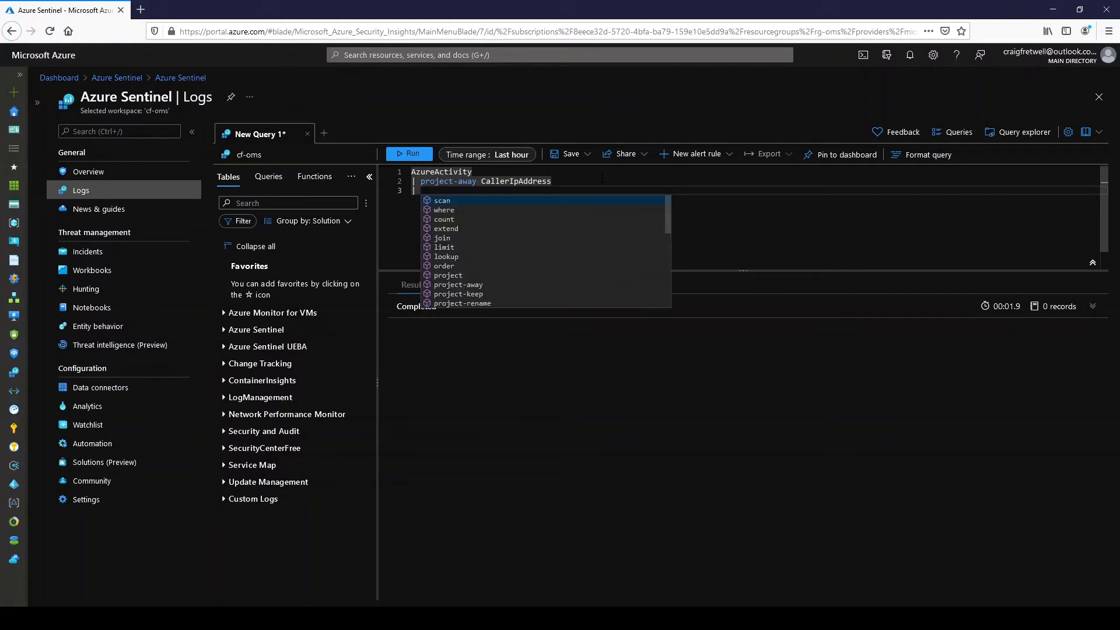
text(wh)
key(Tab)
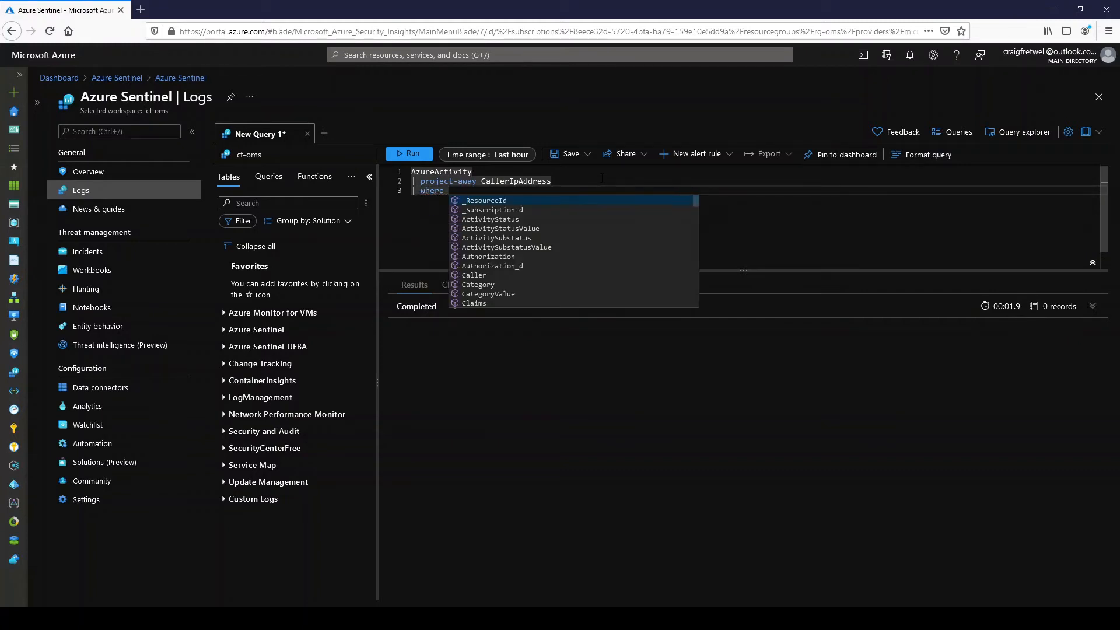
text(Re)
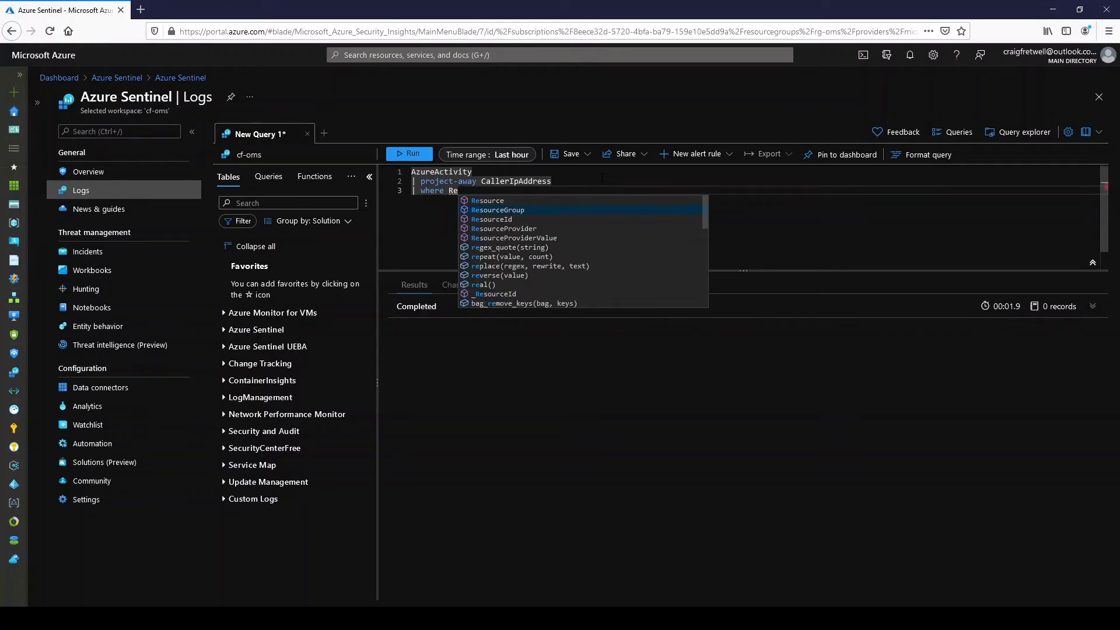
key(Tab)
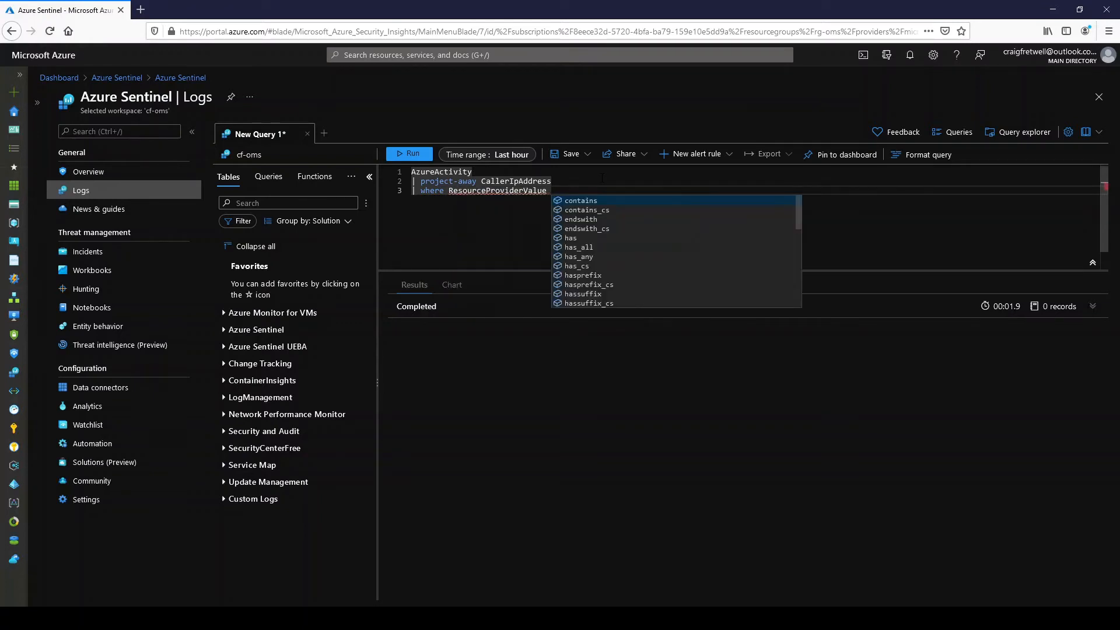
text(==)
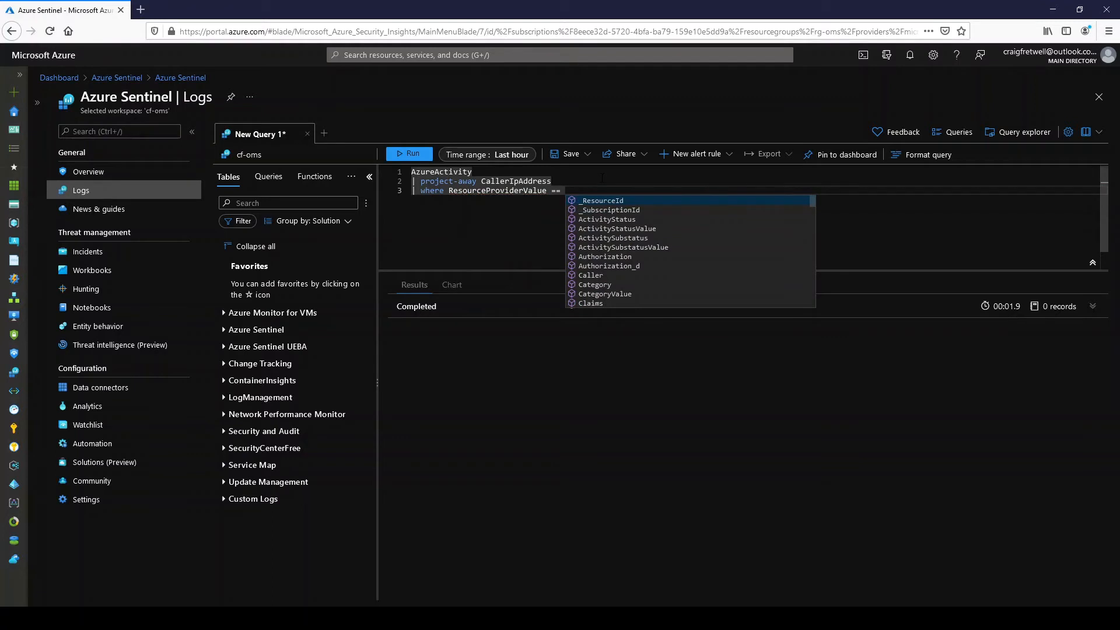
text(")
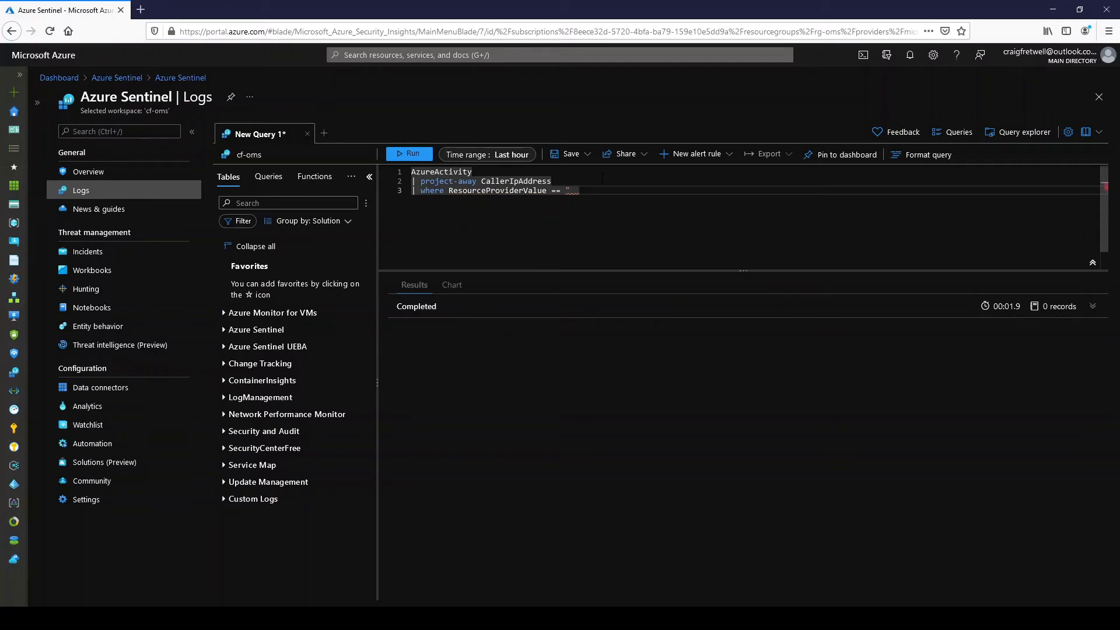
text(MICROSOFT.RECOVER)
key(BackSpace)
key(BackSpace)
key(BackSpace)
key(BackSpace)
key(BackSpace)
key(BackSpace)
key(BackSpace)
key(BackSpace)
key(BackSpace)
text(T.RECOVERYSERVICES")
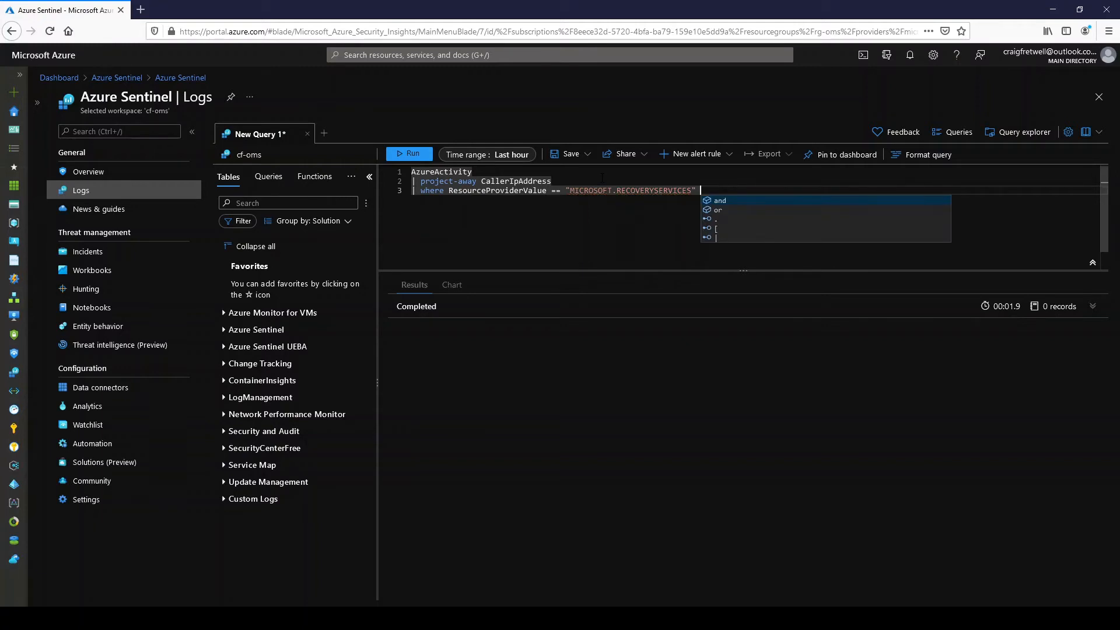
text( and )
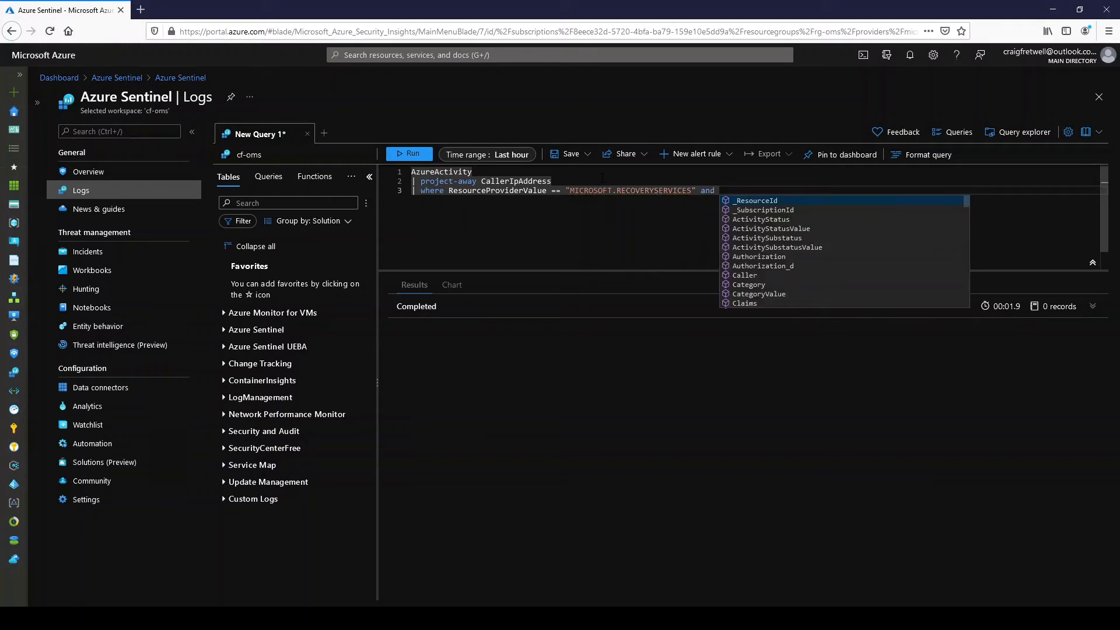
text(Op)
- Extend the where filter with and OperationNameValue contains "Delete", and run the whole query
key(Tab)
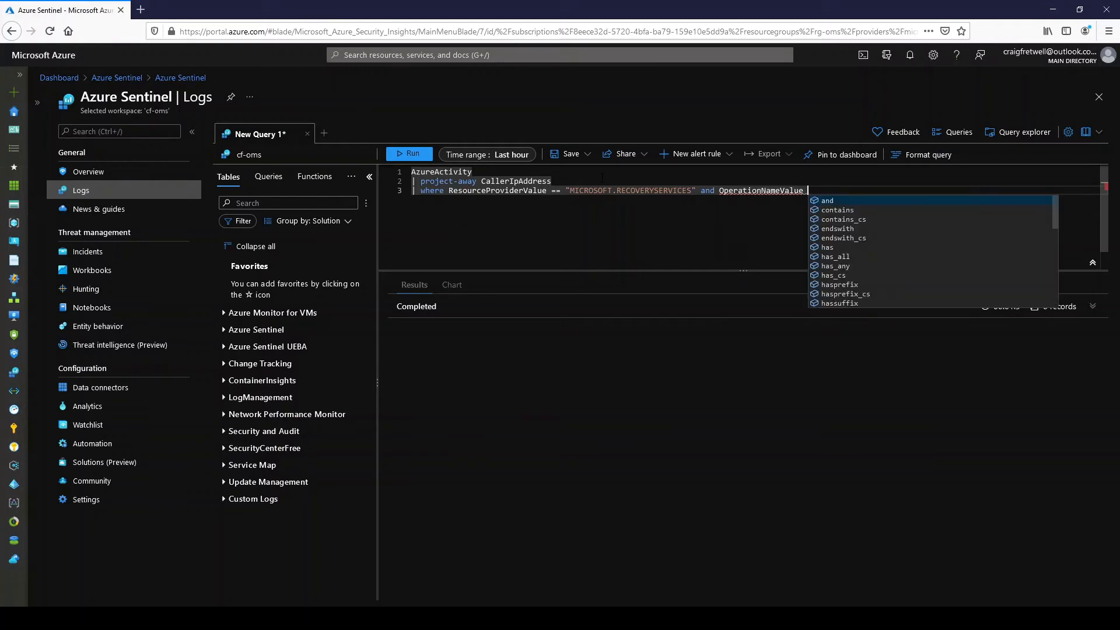
text(contains ")
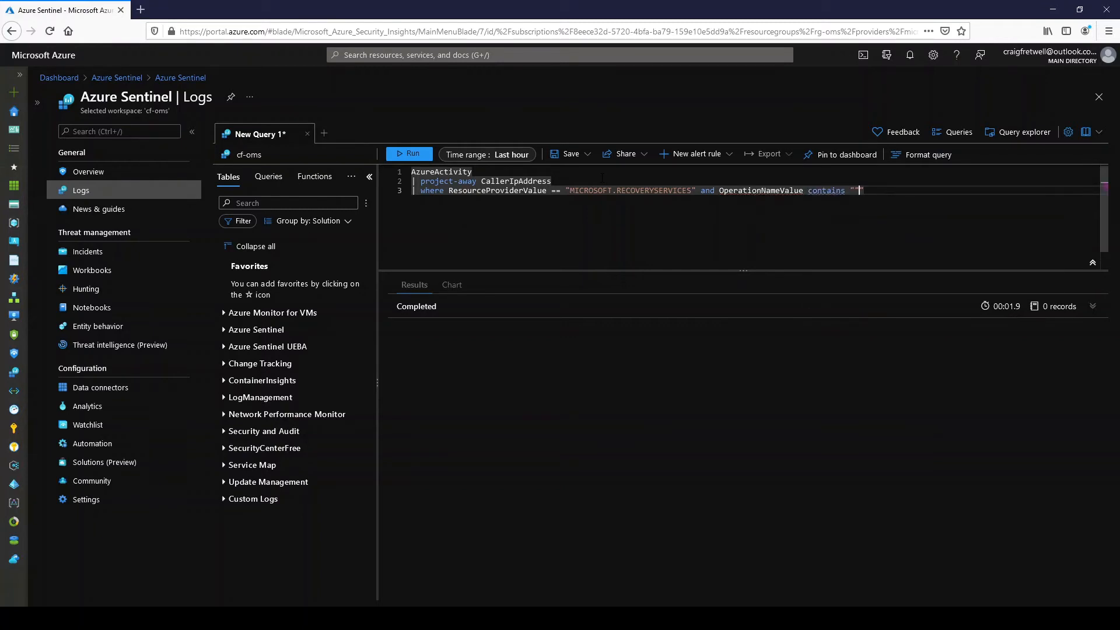
text(Delete)
key(ctrl+a)
key(shift+Return)
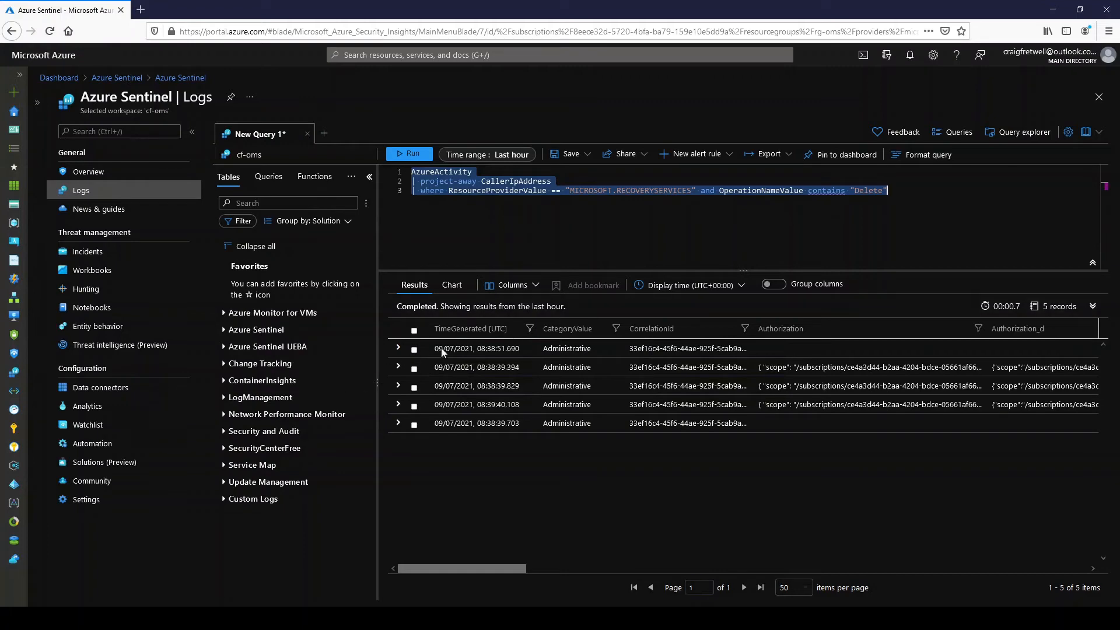
- Examine the expanded details of the 08:38:39.394 and 08:38:51.690 result records, including operation name, properties and caller
click(397, 366)
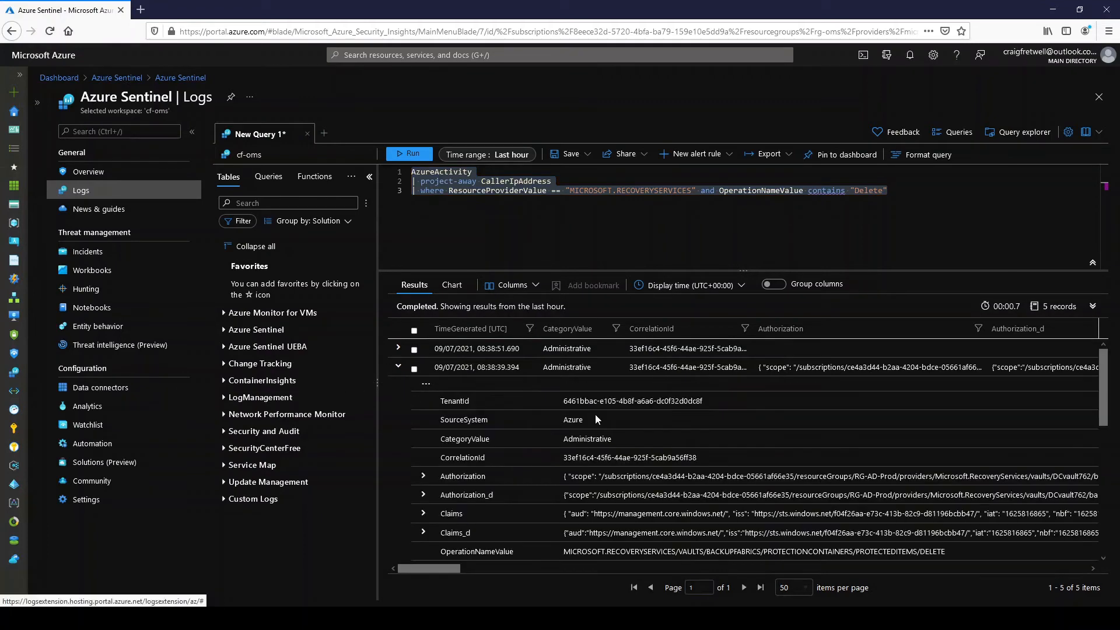
scroll(685, 465, down, 2)
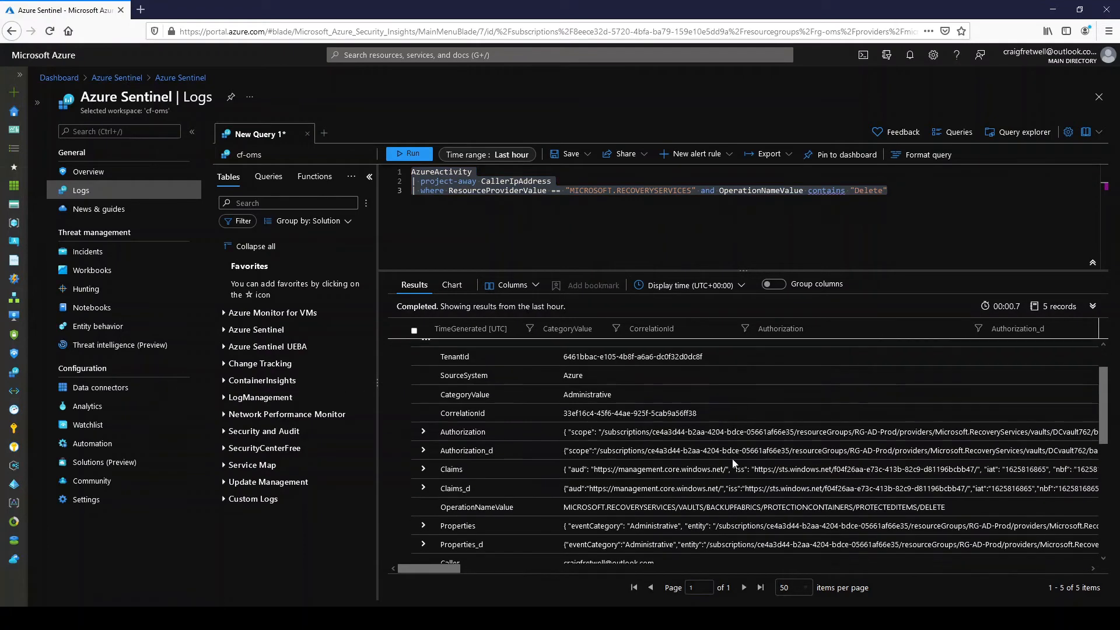
scroll(557, 446, down, 4)
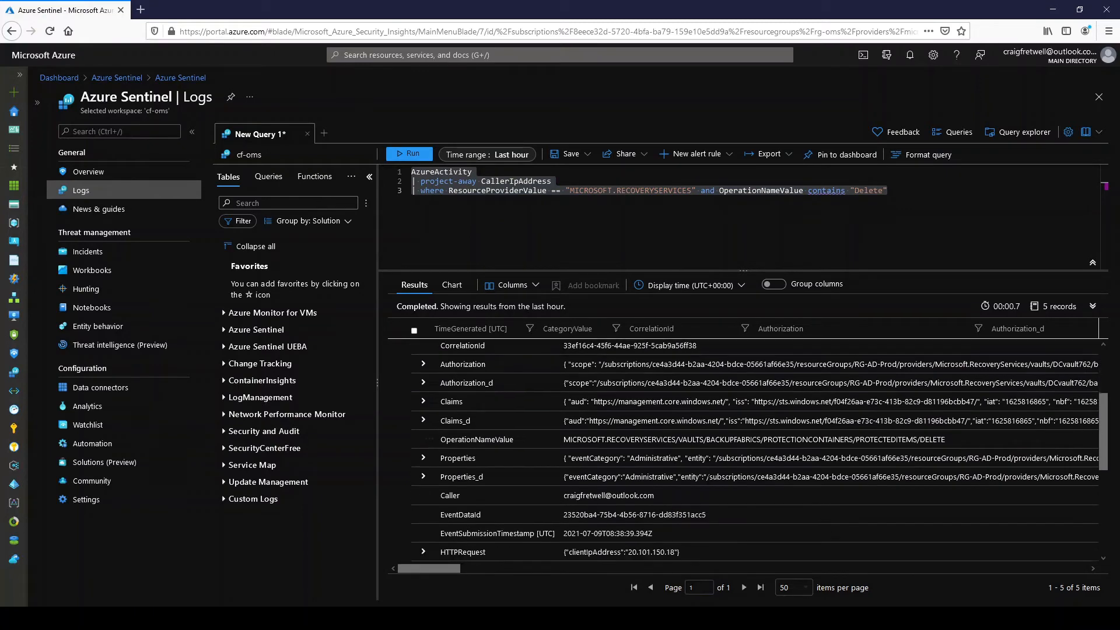
scroll(556, 446, up, 6)
click(399, 366)
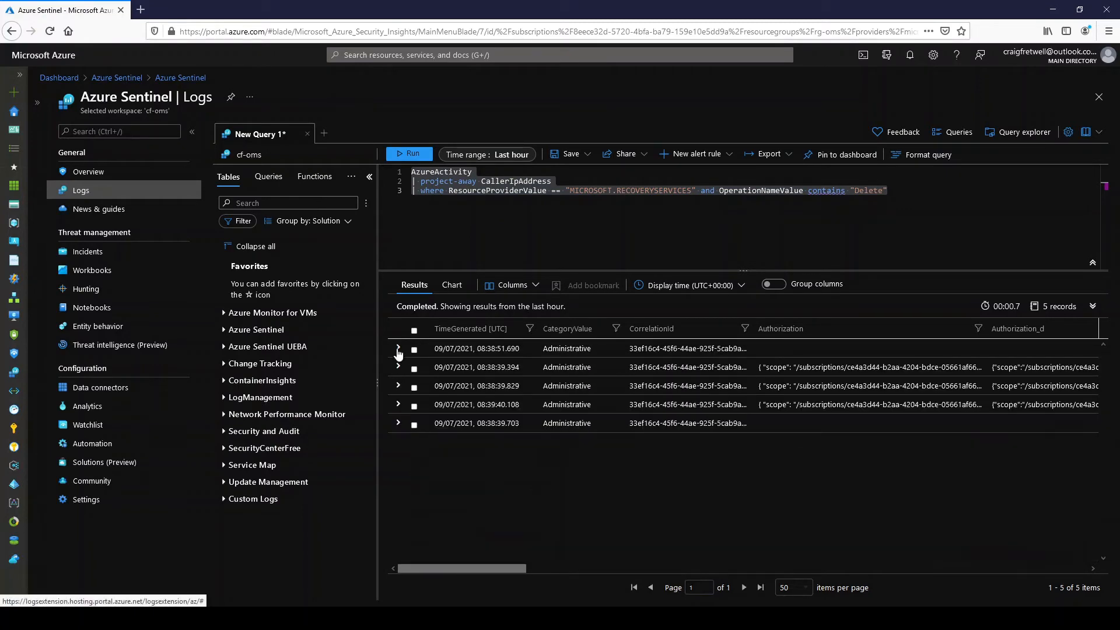
click(399, 348)
scroll(651, 494, down, 10)
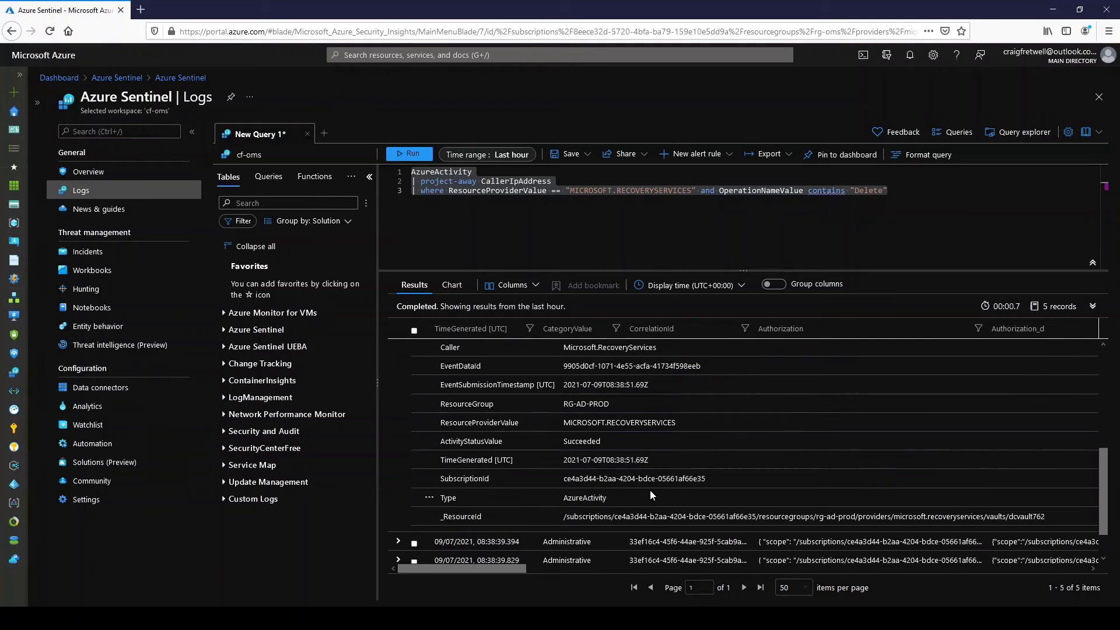
scroll(650, 490, up, 3)
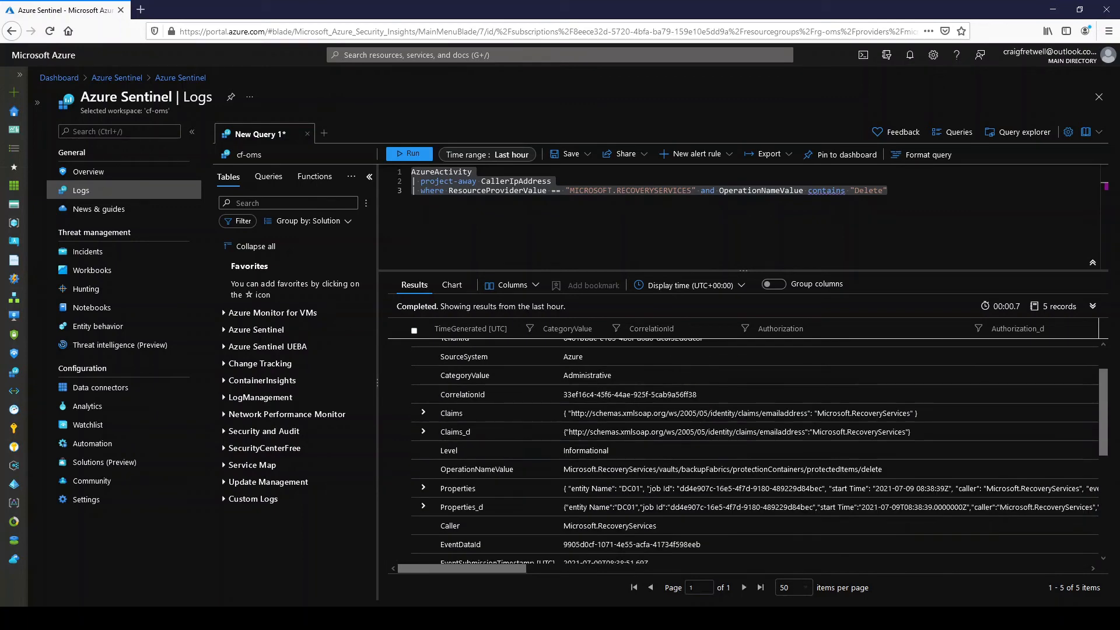
- Add a fourth query line filtering where Caller != "Microsoft.RecoveryServices" and rerun the whole query
click(948, 196)
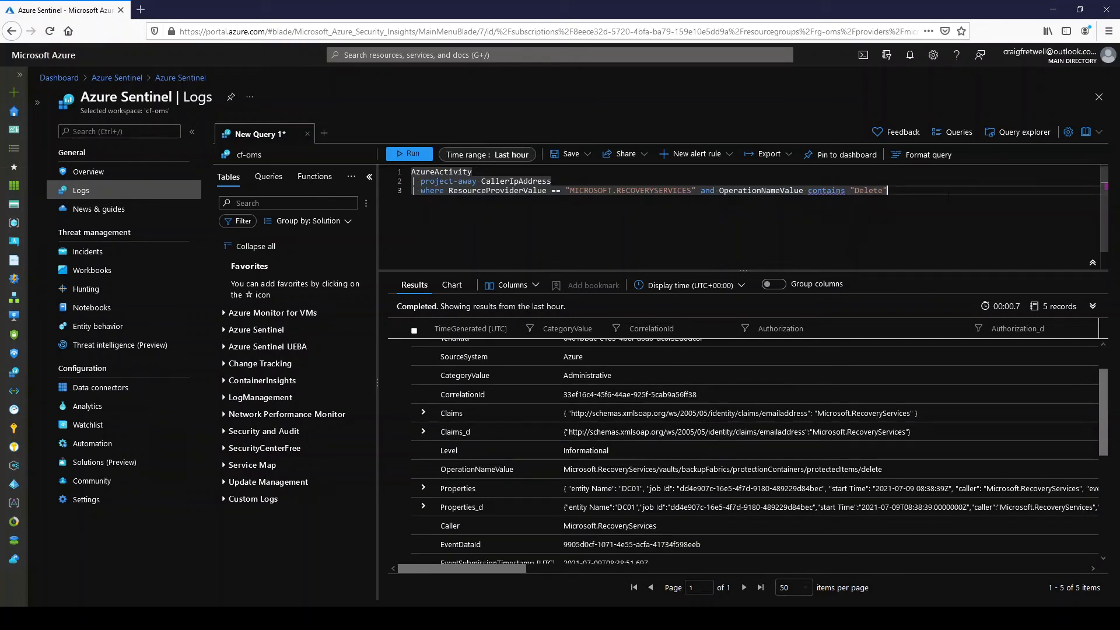
key(Return)
text(| where)
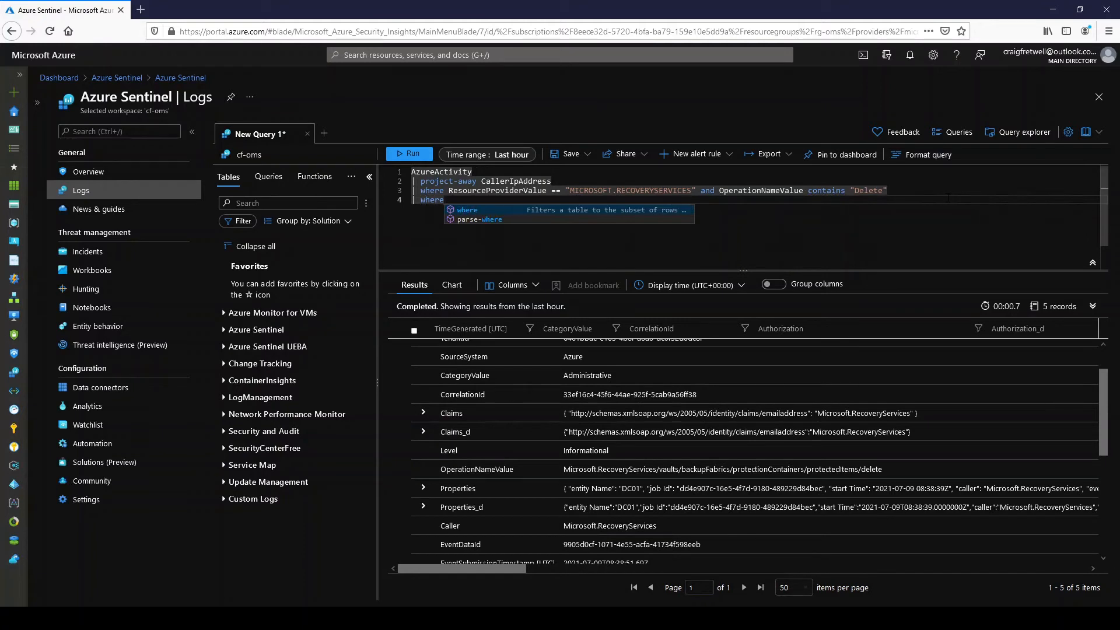
text( Caller )
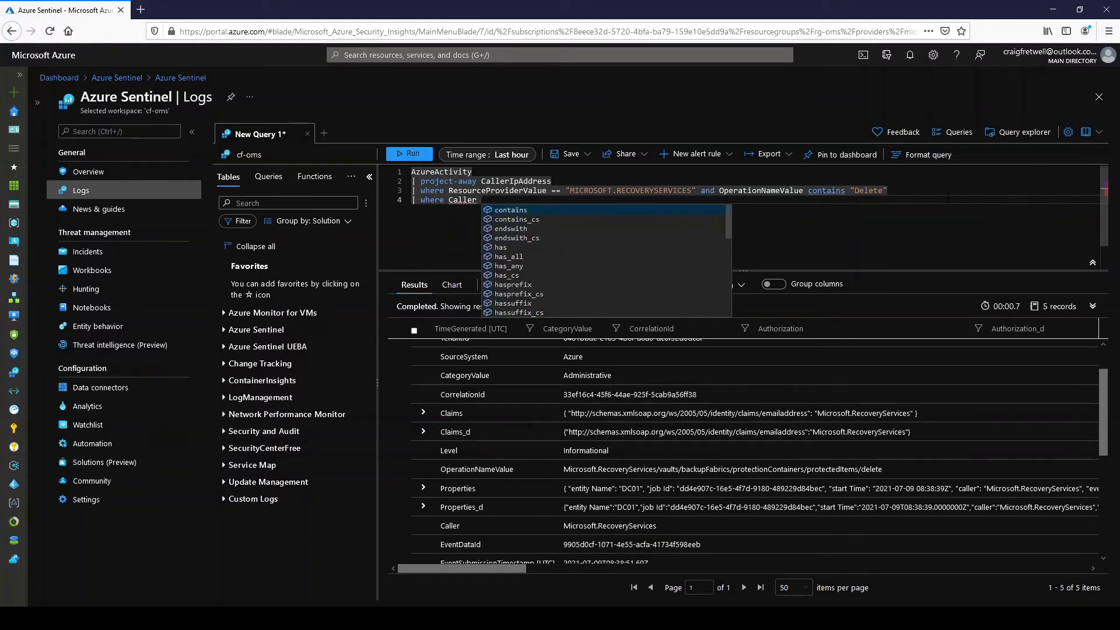
text(!= ")
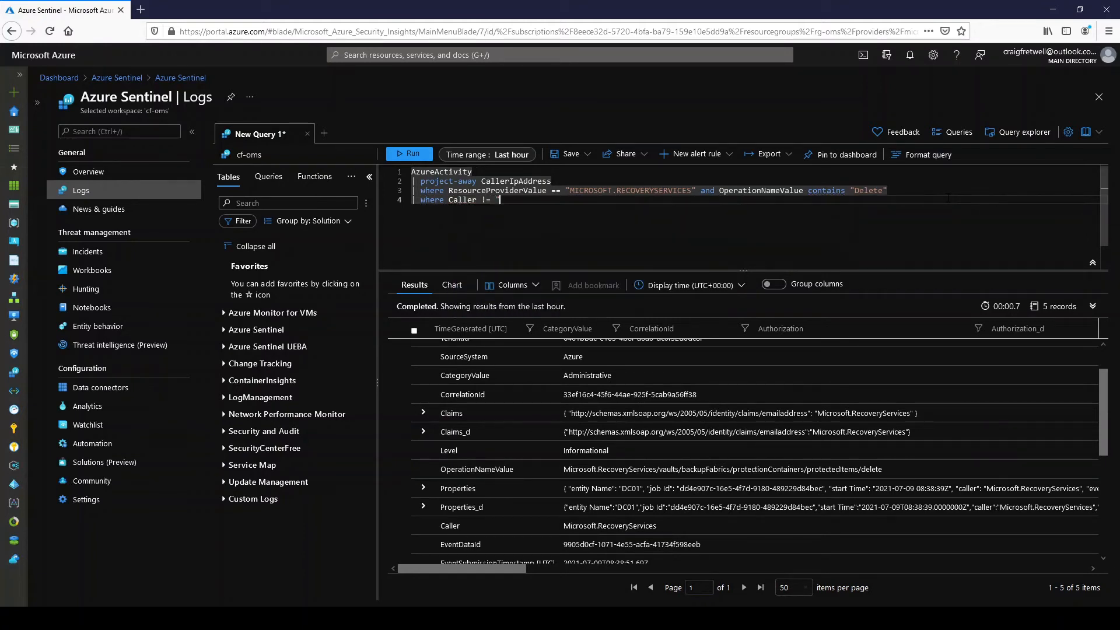
text(Microsoft.Reco)
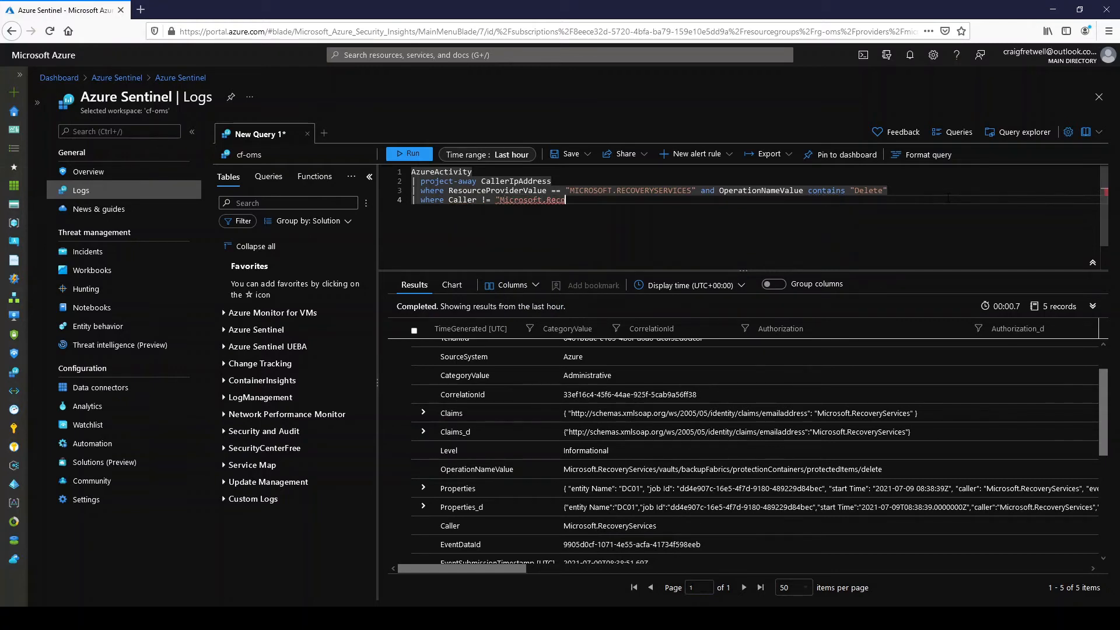
text(veryServices")
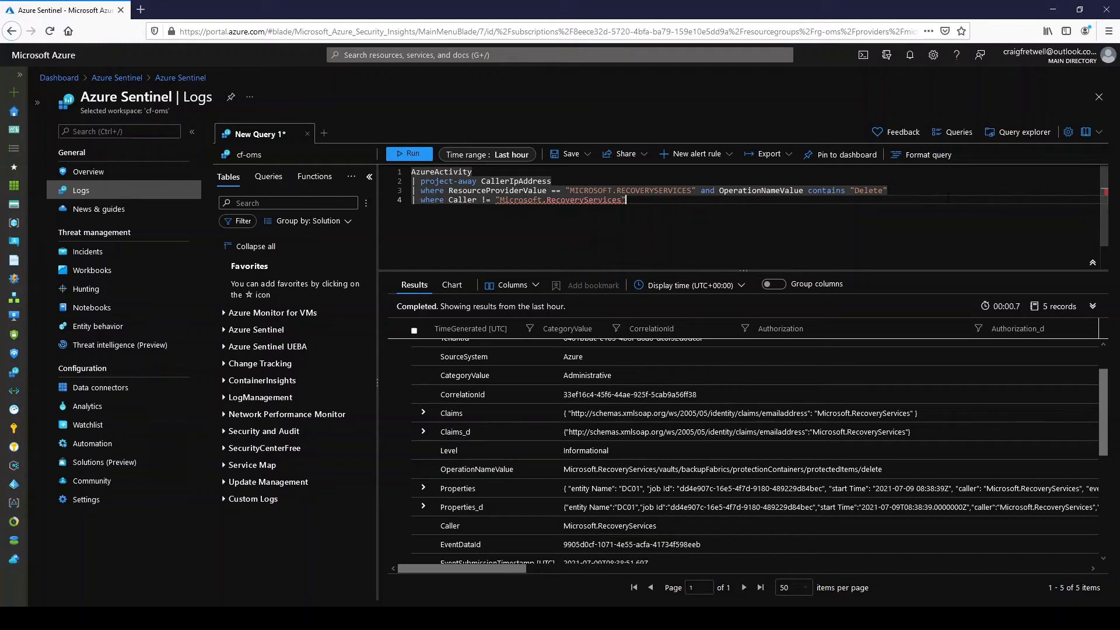
key(ctrl+a)
key(shift+Return)
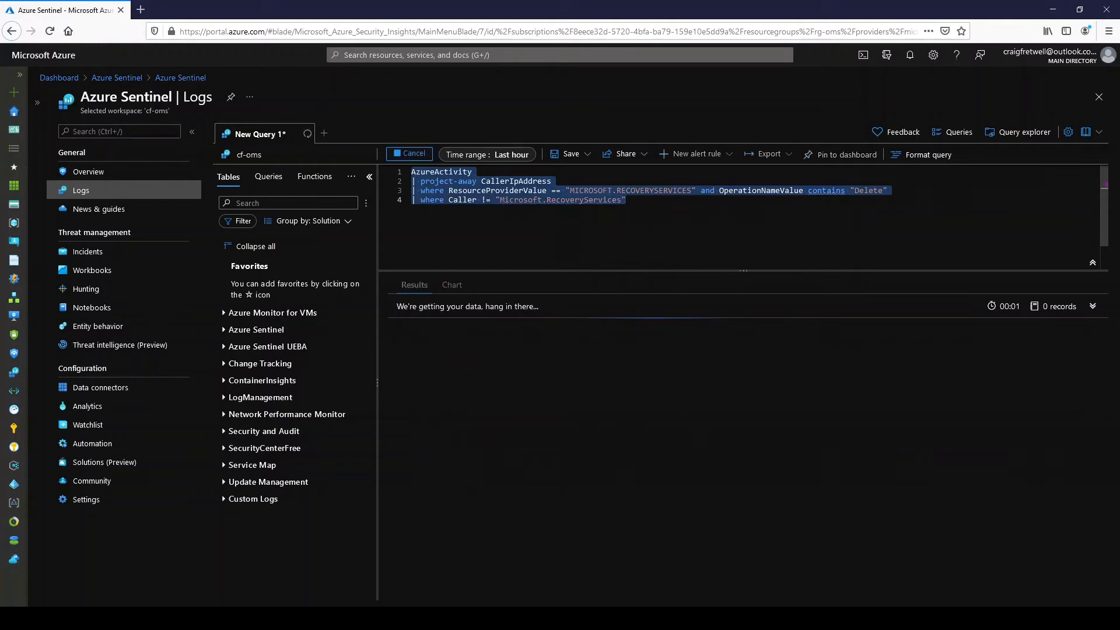
- Start a fifth query line with a where filter on parse_json(Properties), below the Caller filter
click(701, 208)
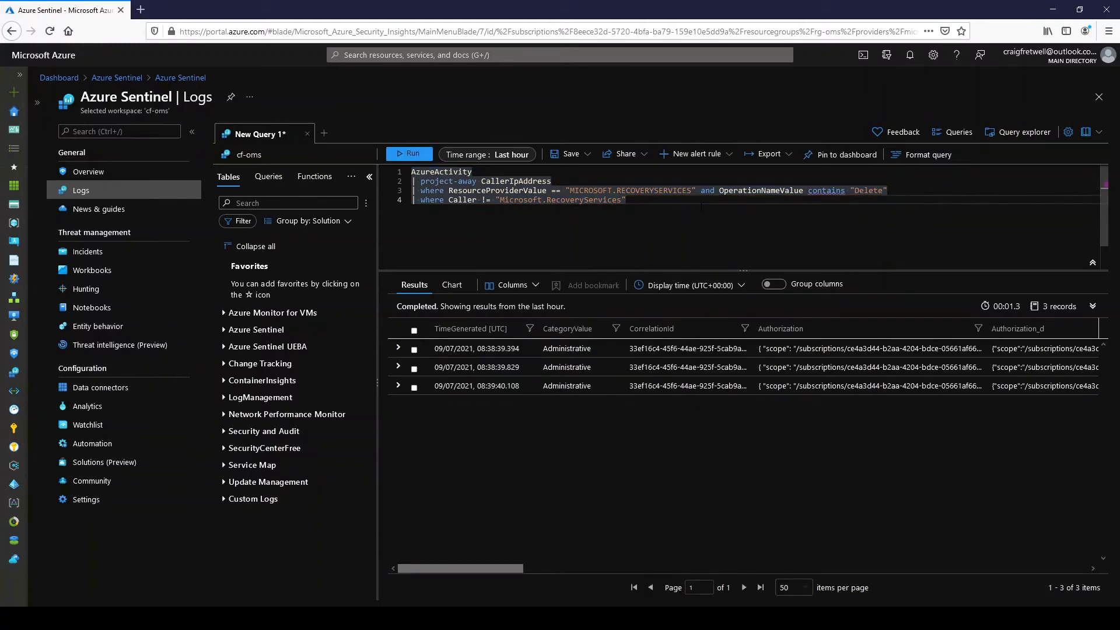
key(Return)
text(| where)
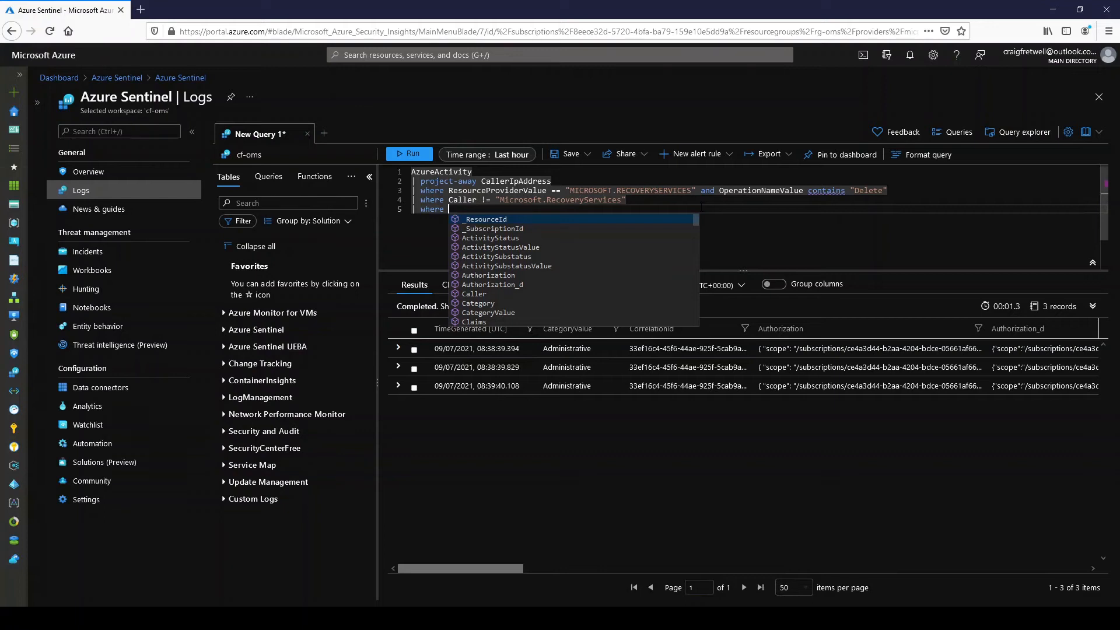
text(parse)
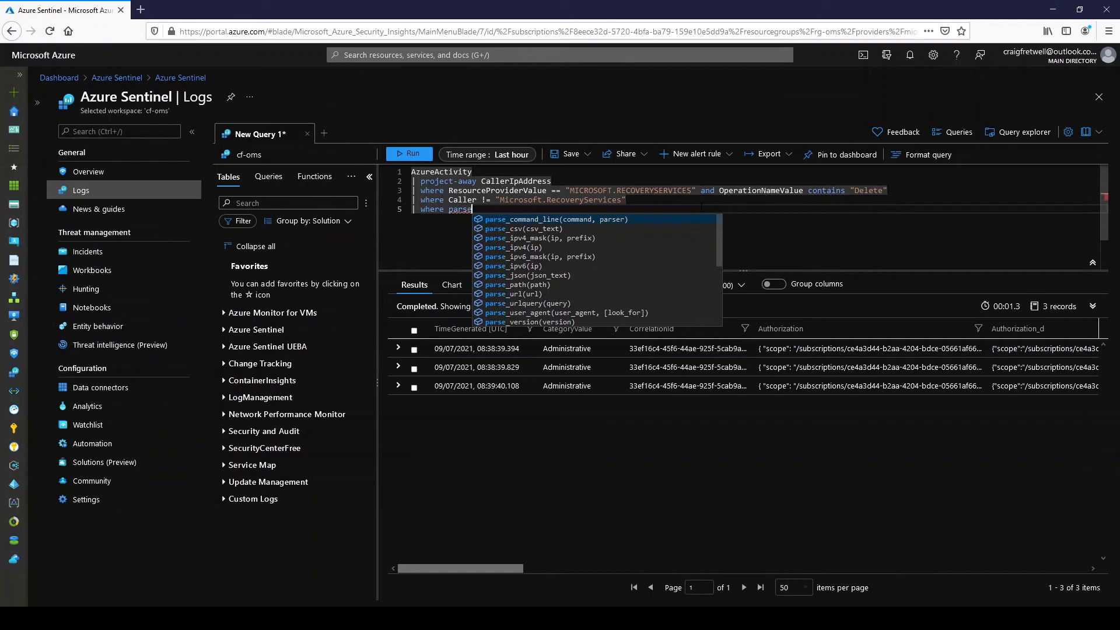
text(_jso)
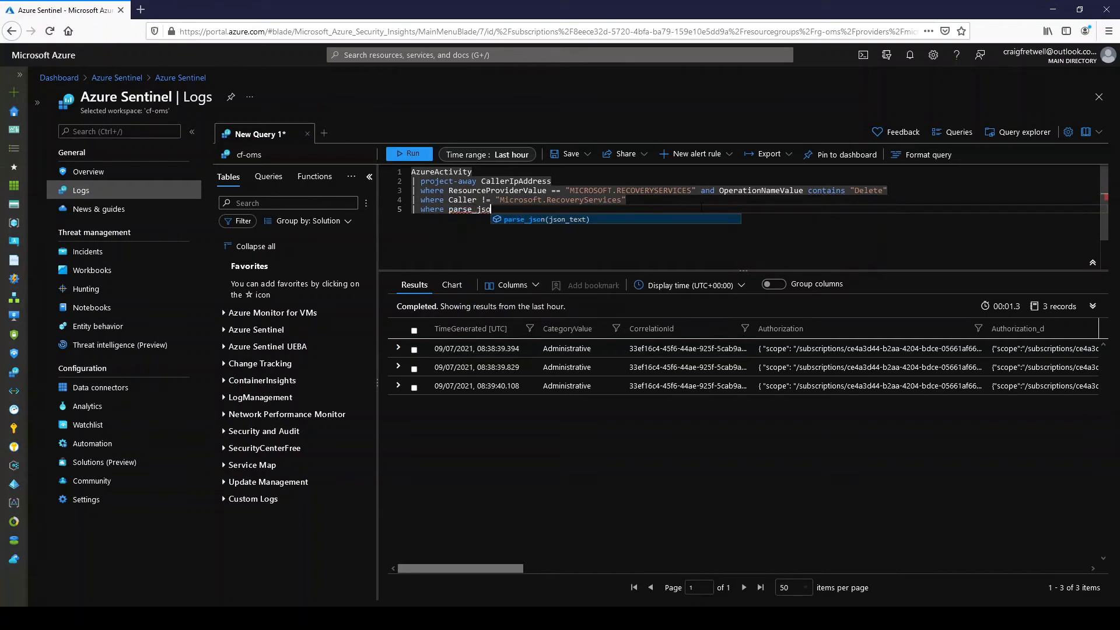
text(n()
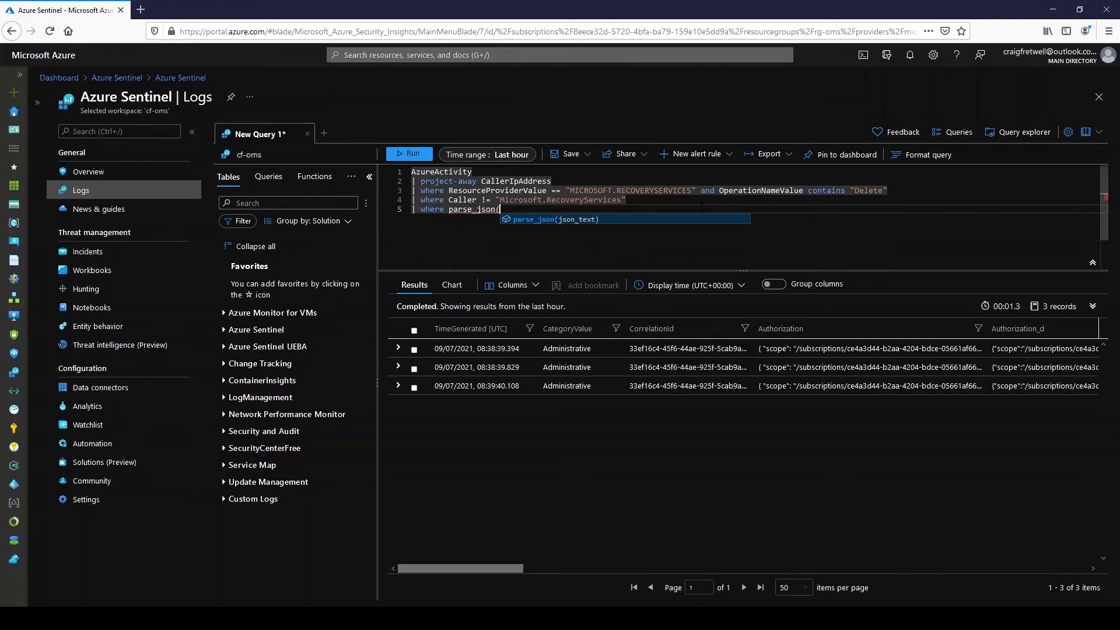
text(Por)
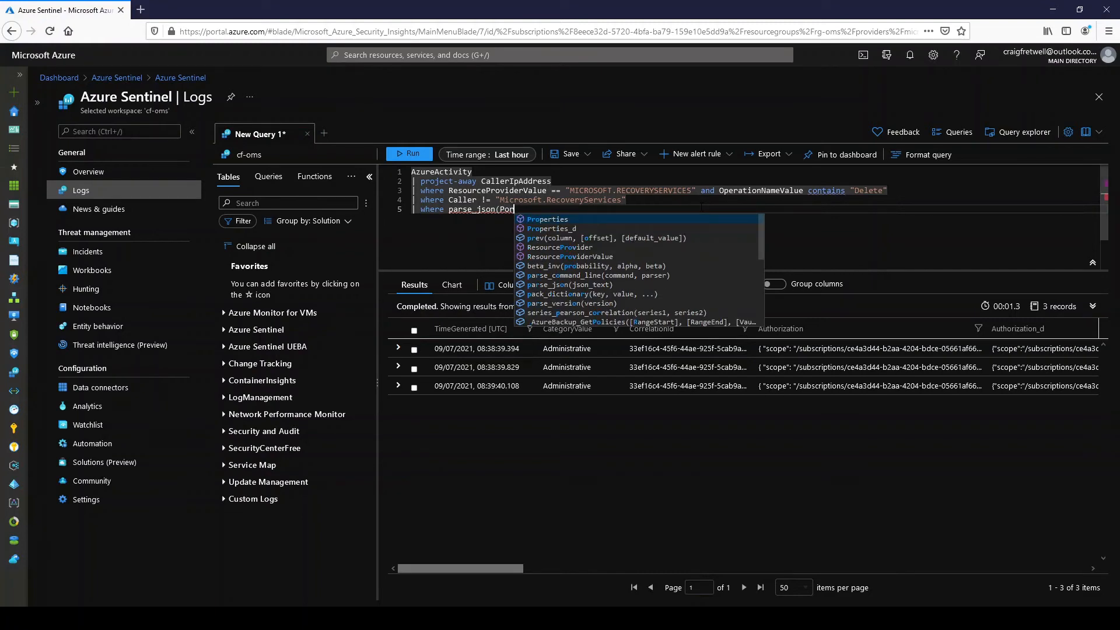
key(Tab)
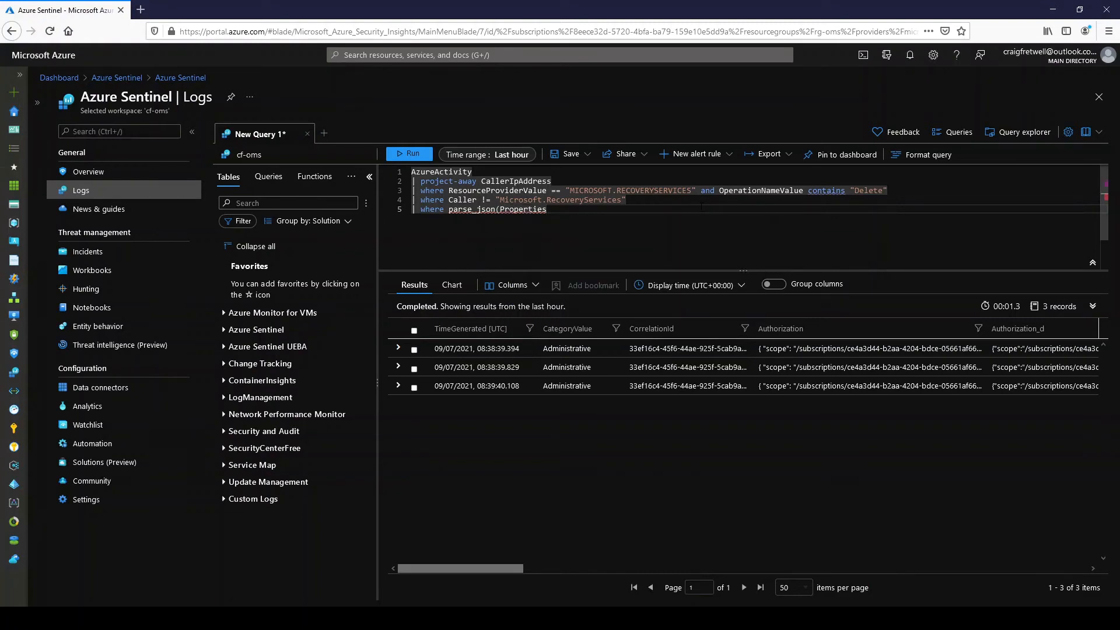
- Complete the fifth line's filter as .activitySubstatusValue == "Accepted" and run the whole query
text().activitySubstat)
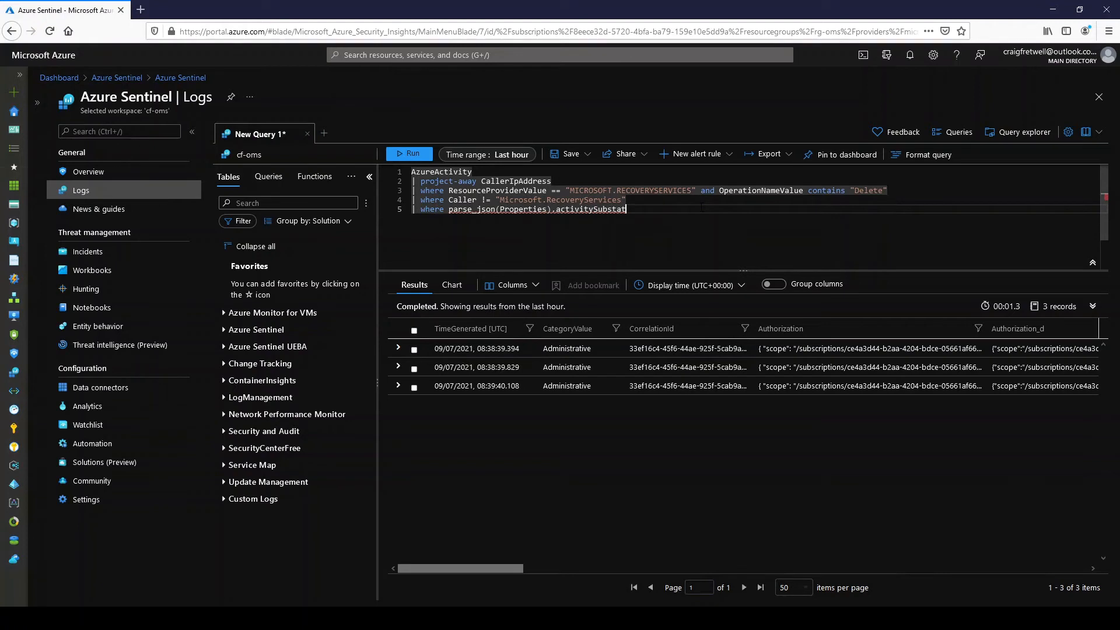
text(usValue == "Accepted)
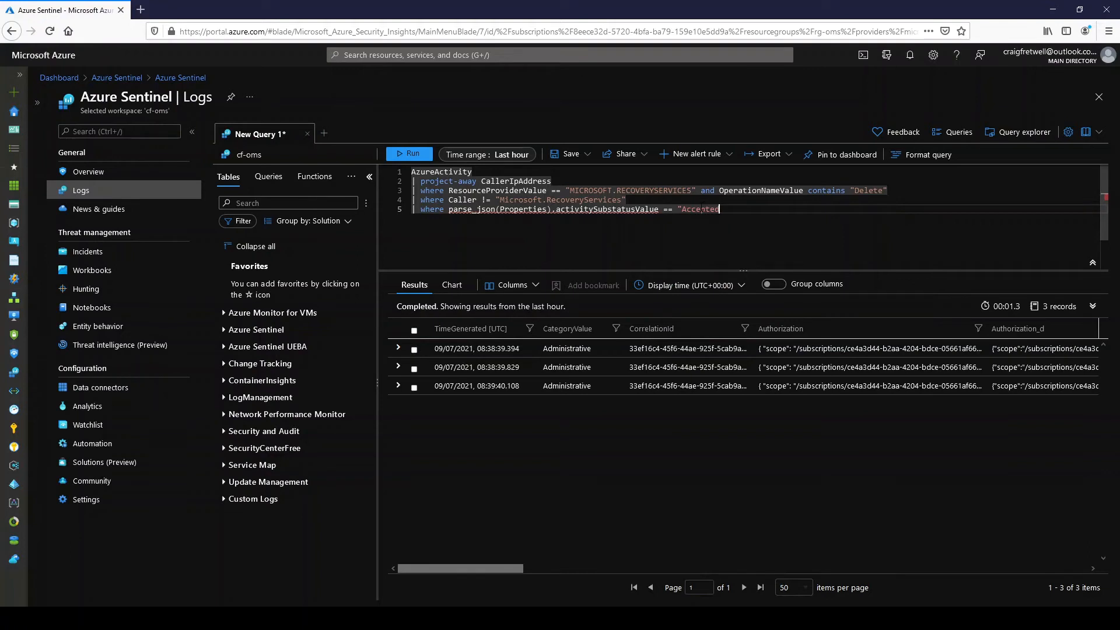
text(")
click(785, 203)
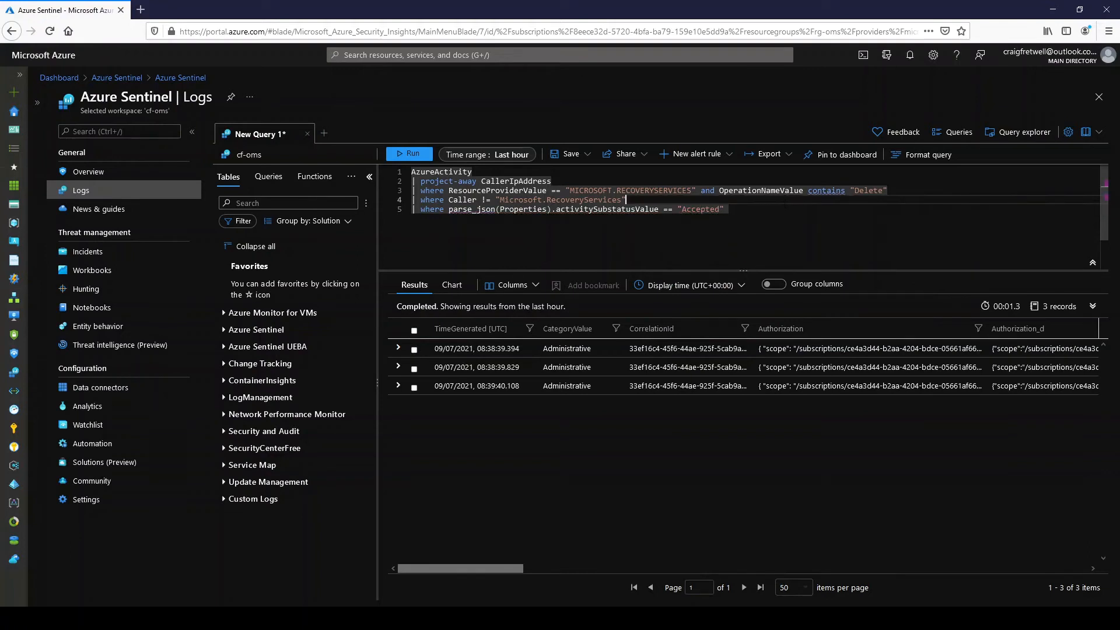
key(ctrl+a)
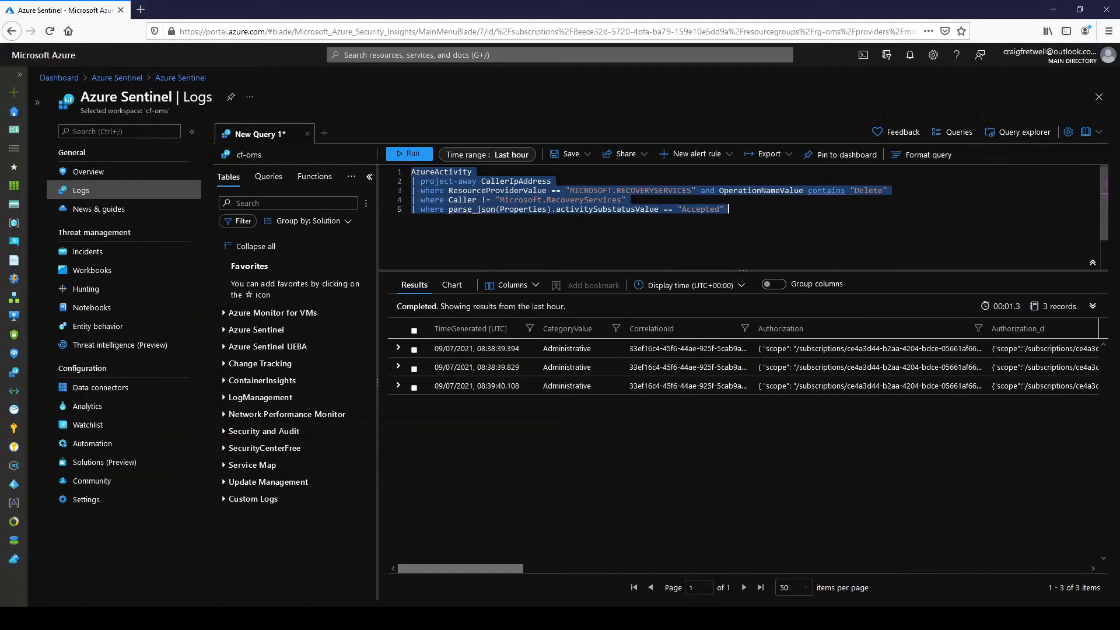
key(shift+Return)
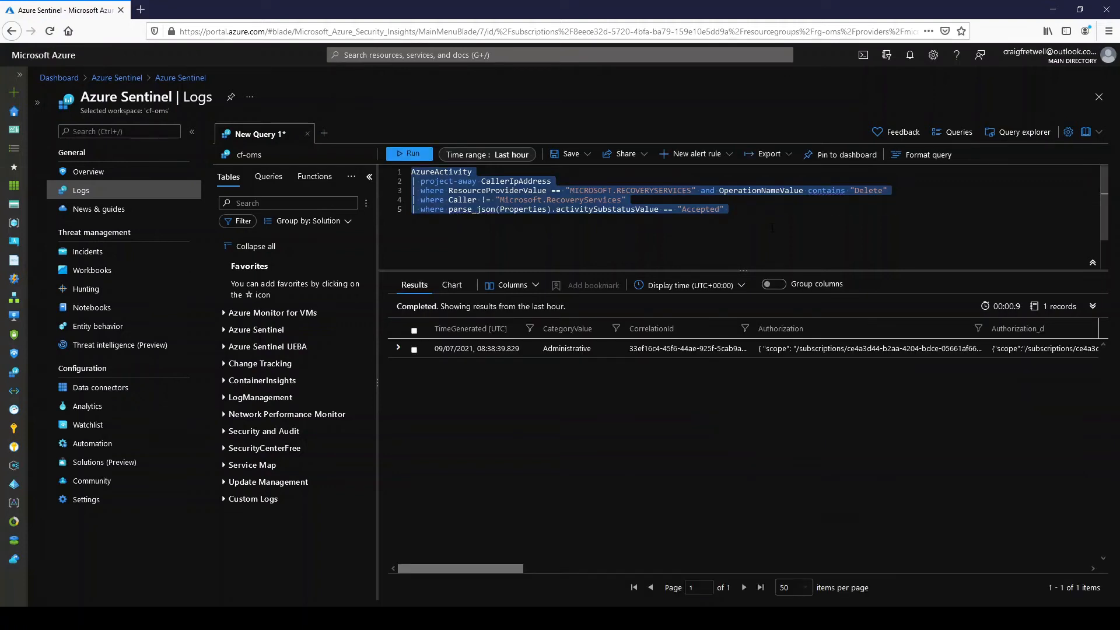
- Examine the expanded details of the 08:38:39.829 result record, including its operation name and properties, and collapse it again
click(398, 348)
scroll(626, 404, down, 1)
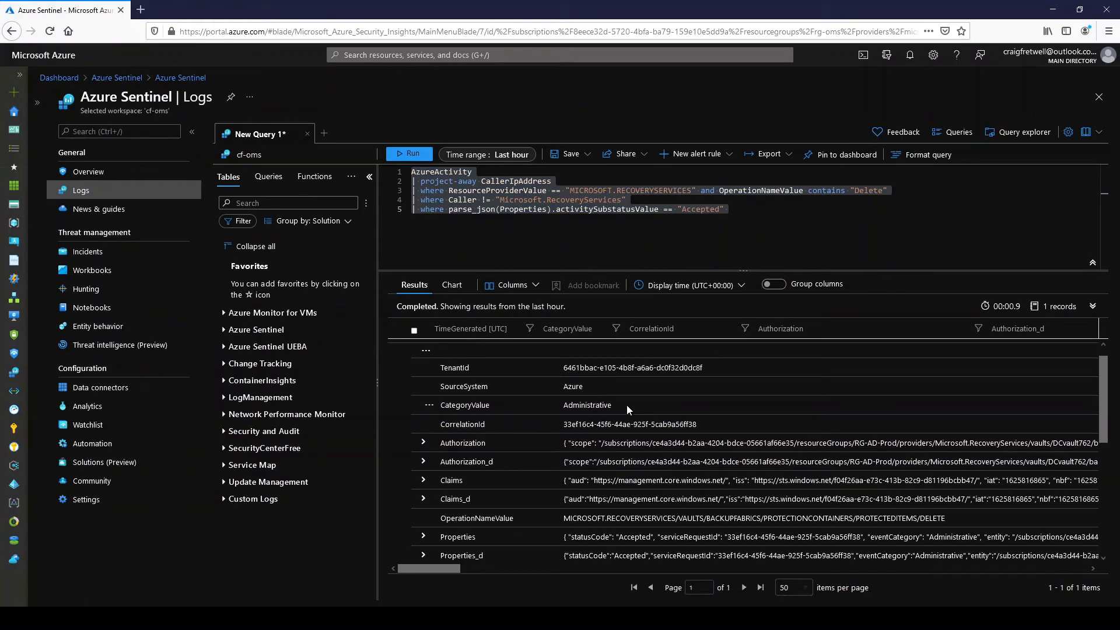
scroll(706, 436, up, 1)
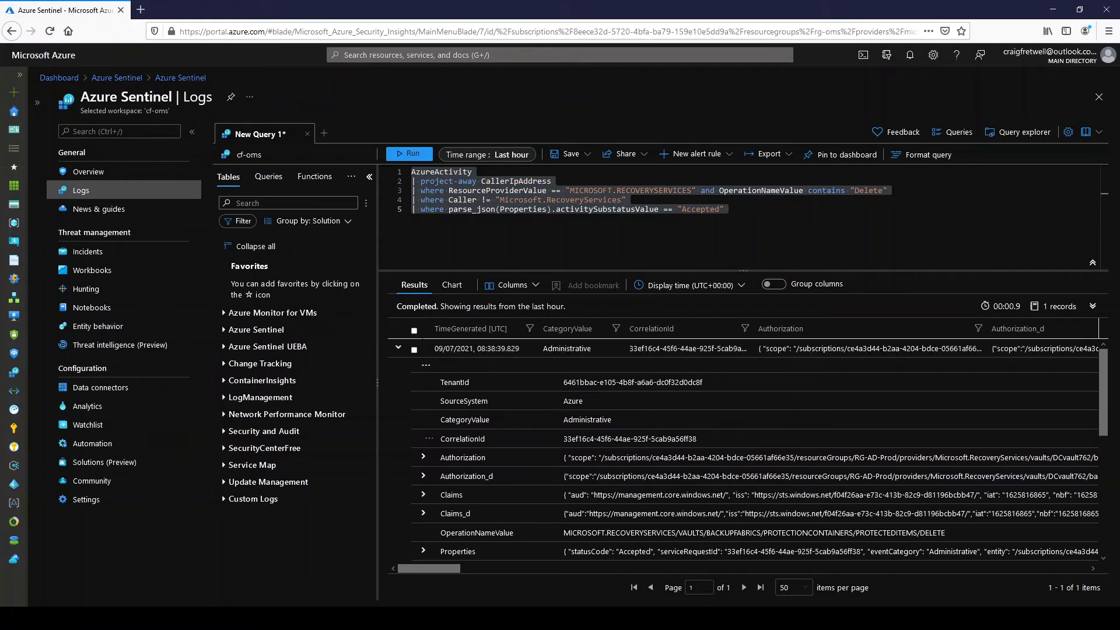
click(398, 348)
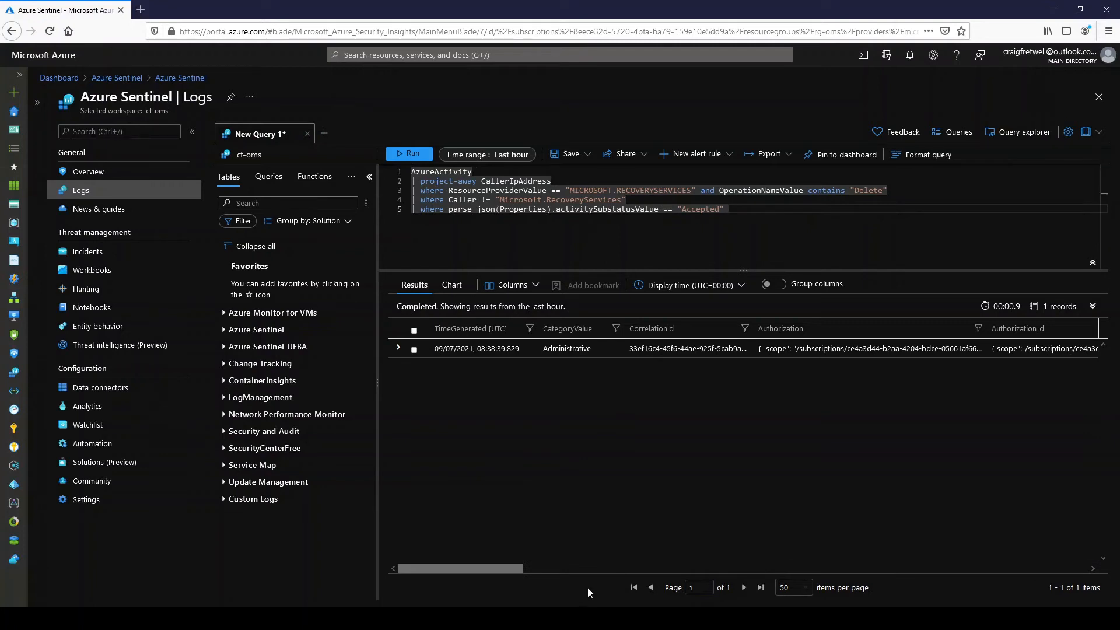
drag(513, 569, 397, 581)
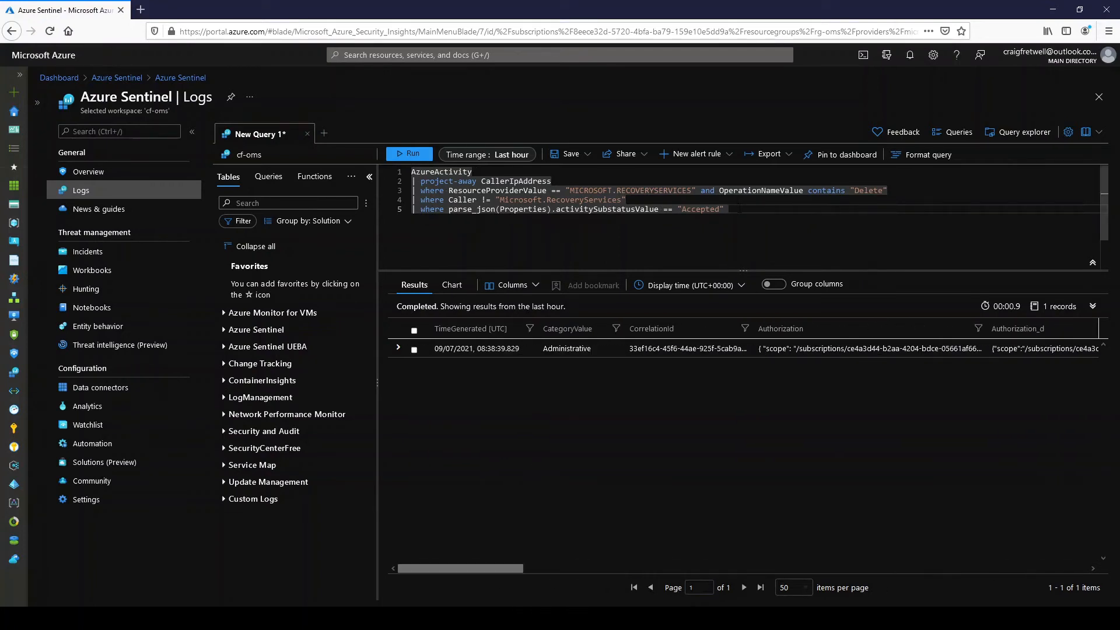
- Start a sixth query line with a where filter on parse_json(Authorization).action
key(Return)
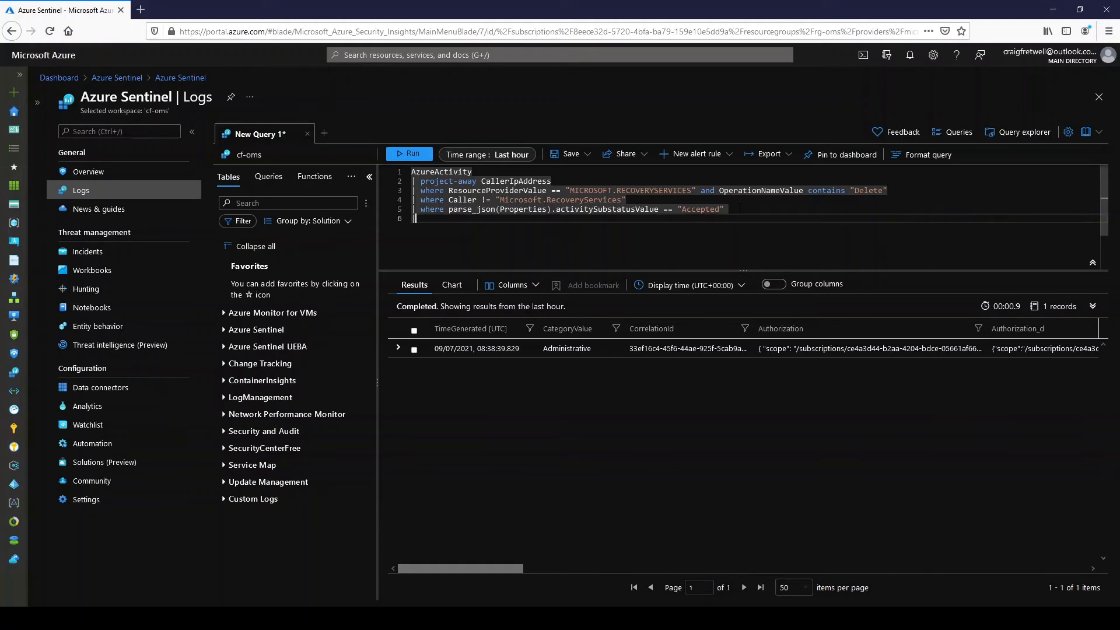
text(| where )
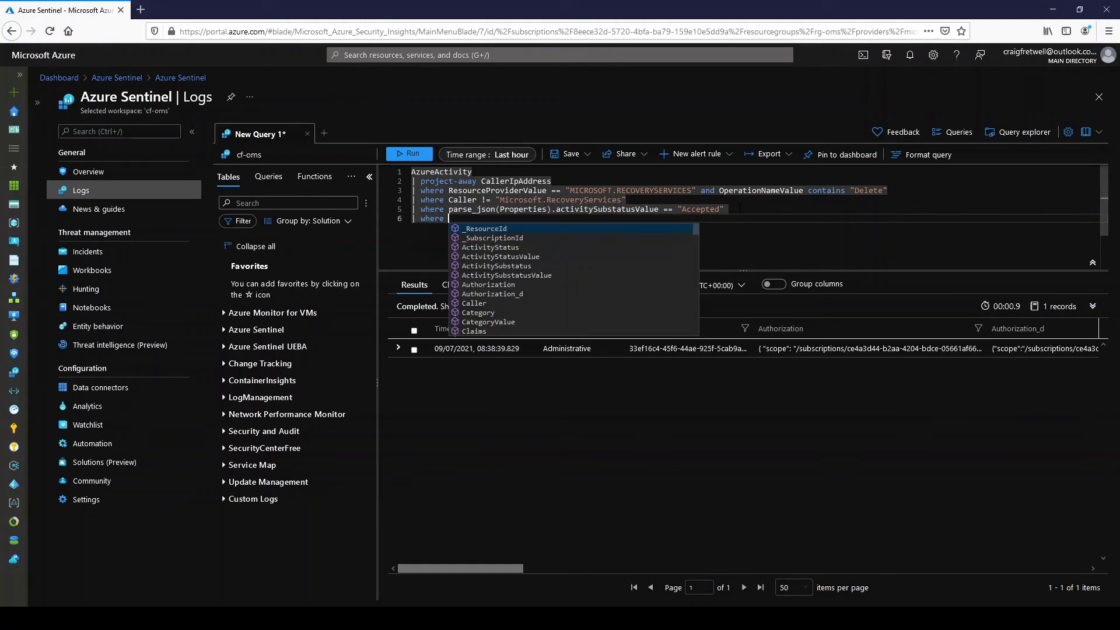
text(par)
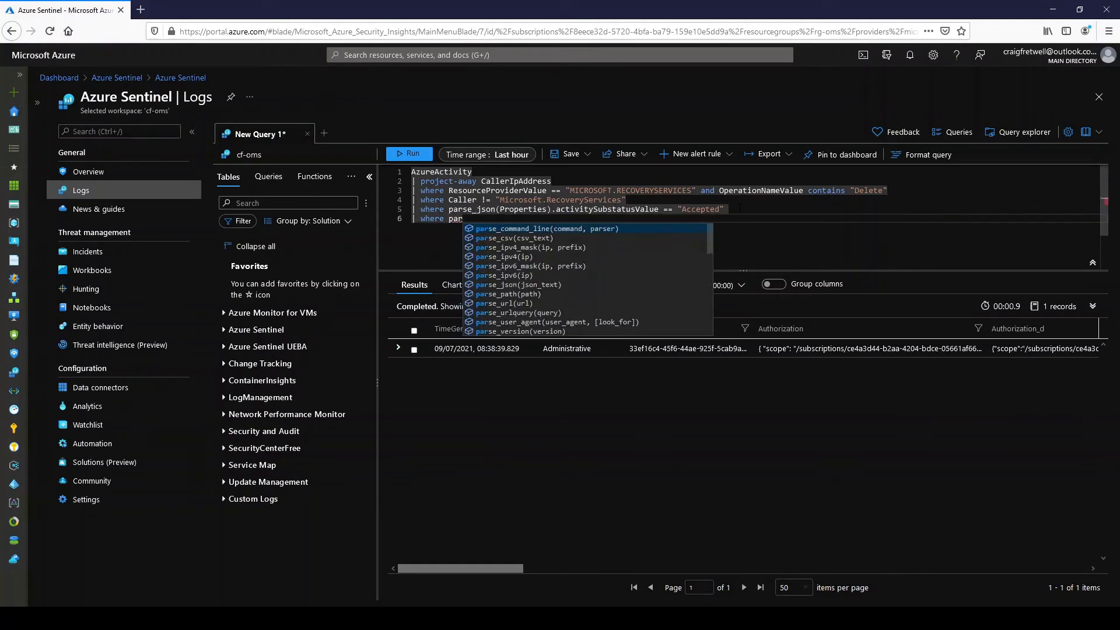
text(se_)
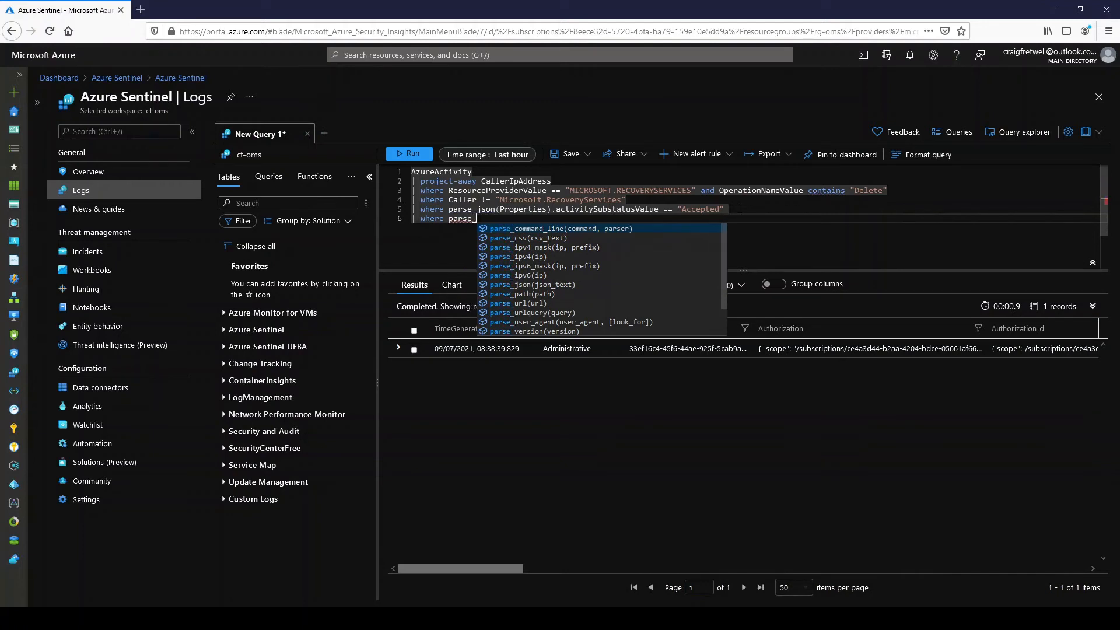
text(json)
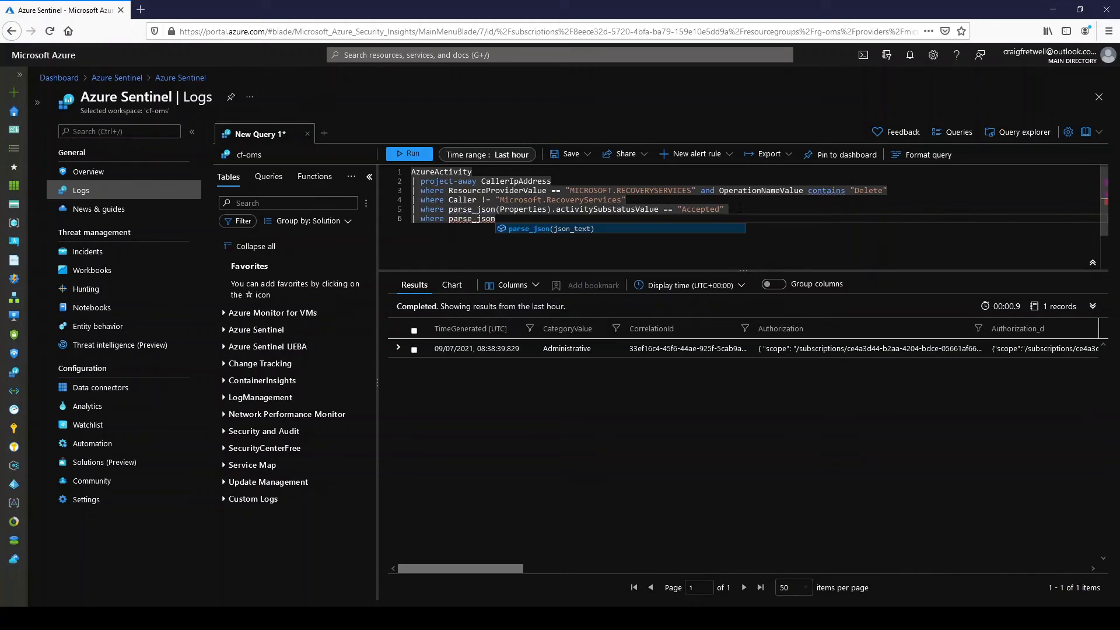
text((A)
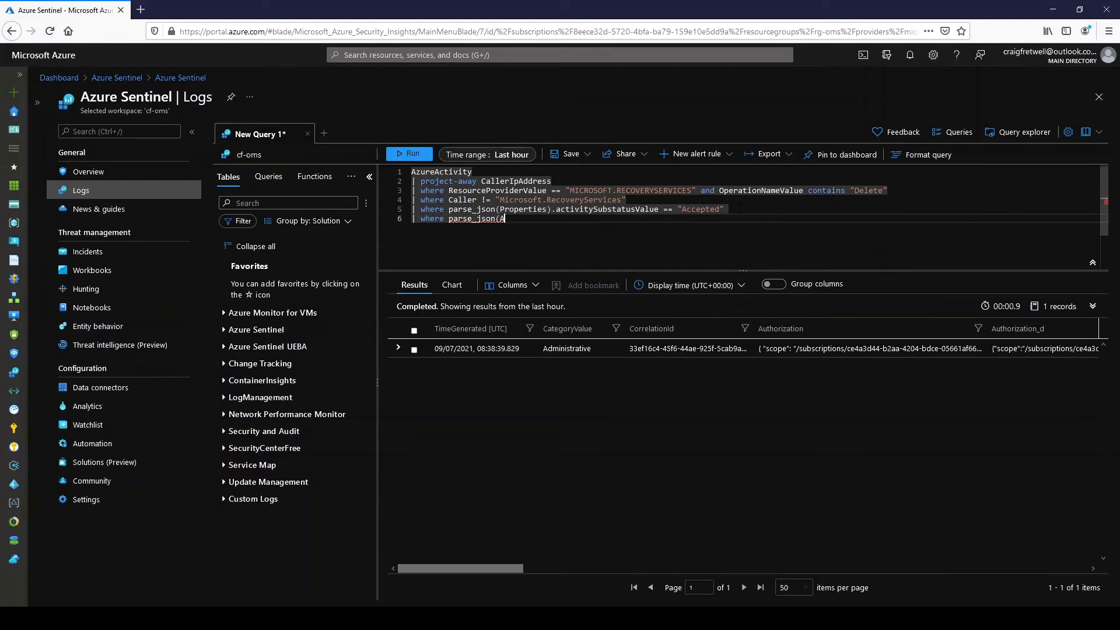
text(u)
key(Tab)
text().action)
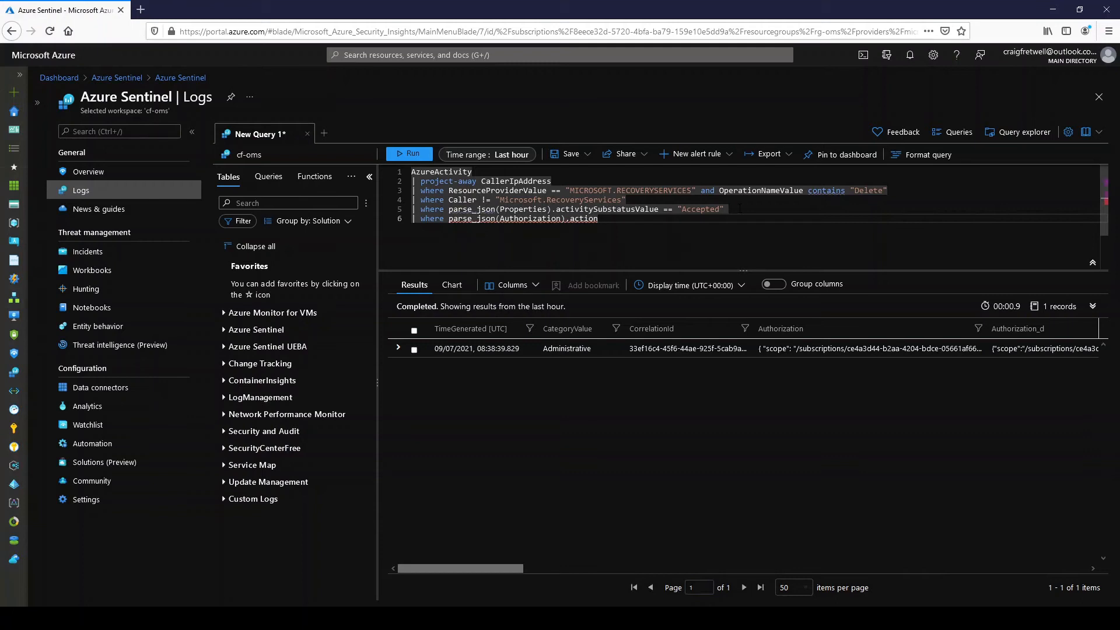
text( has )
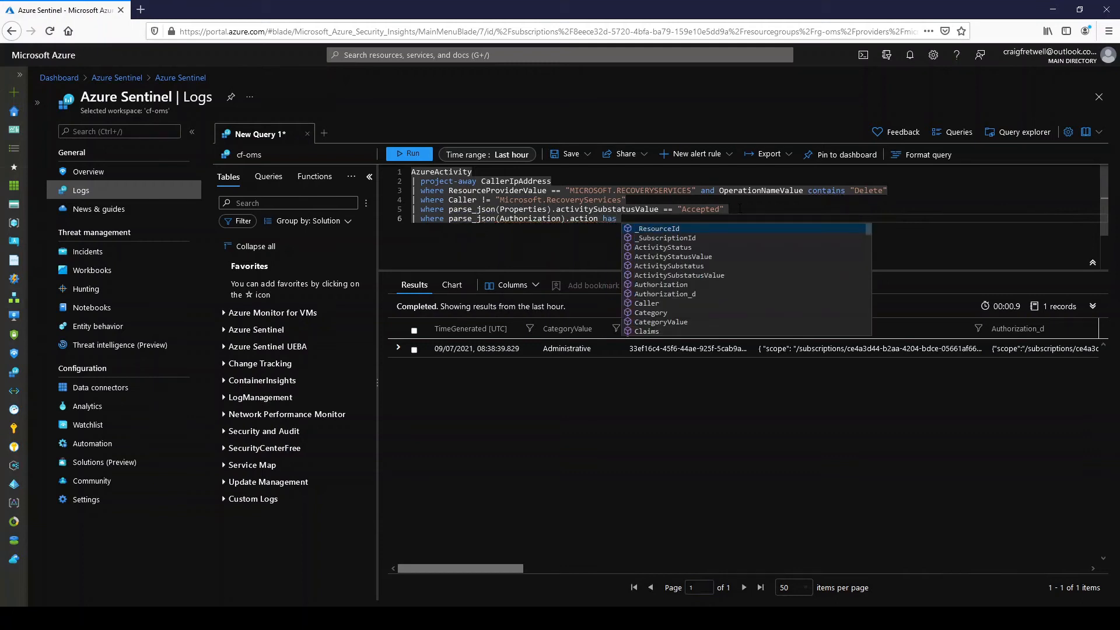
text("Microsoft.Recovery)
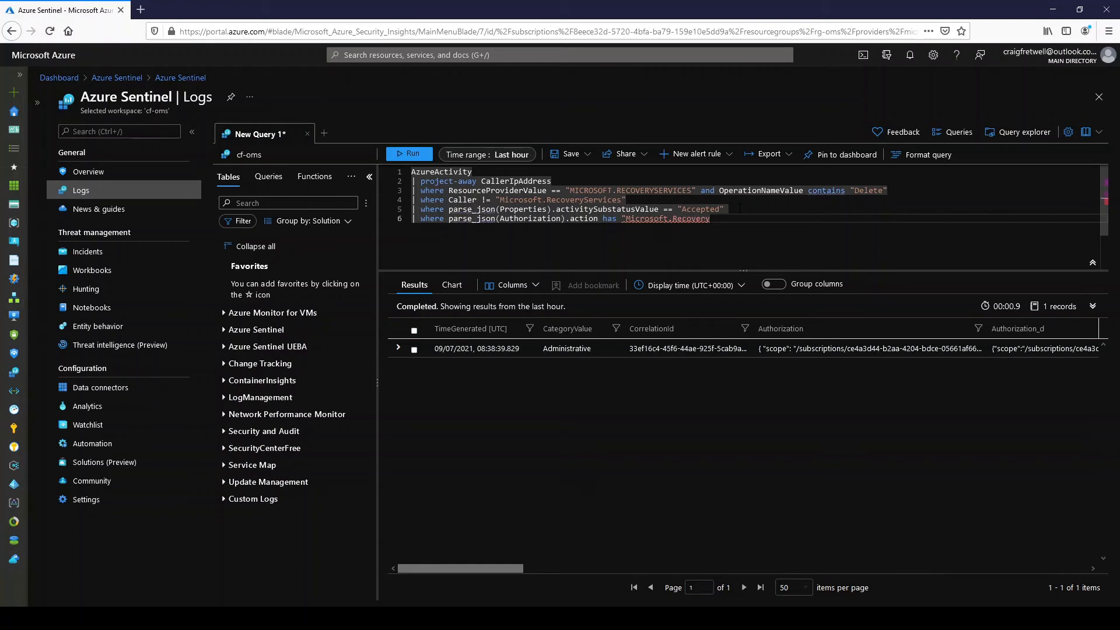
text(Services/vaults/back)
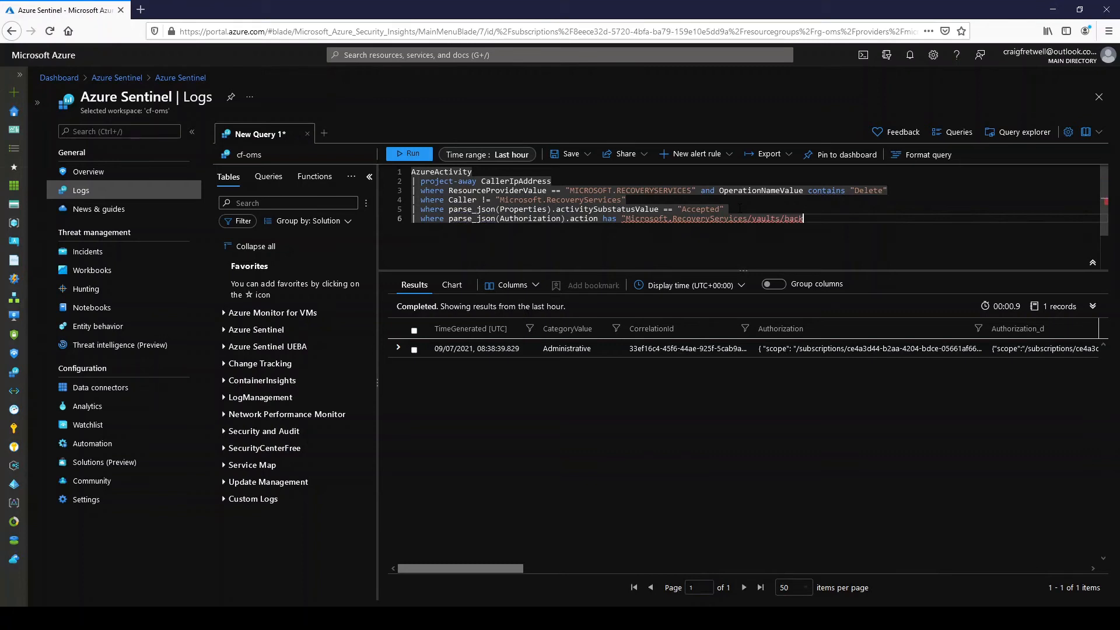
text(upFabrics/protectionC)
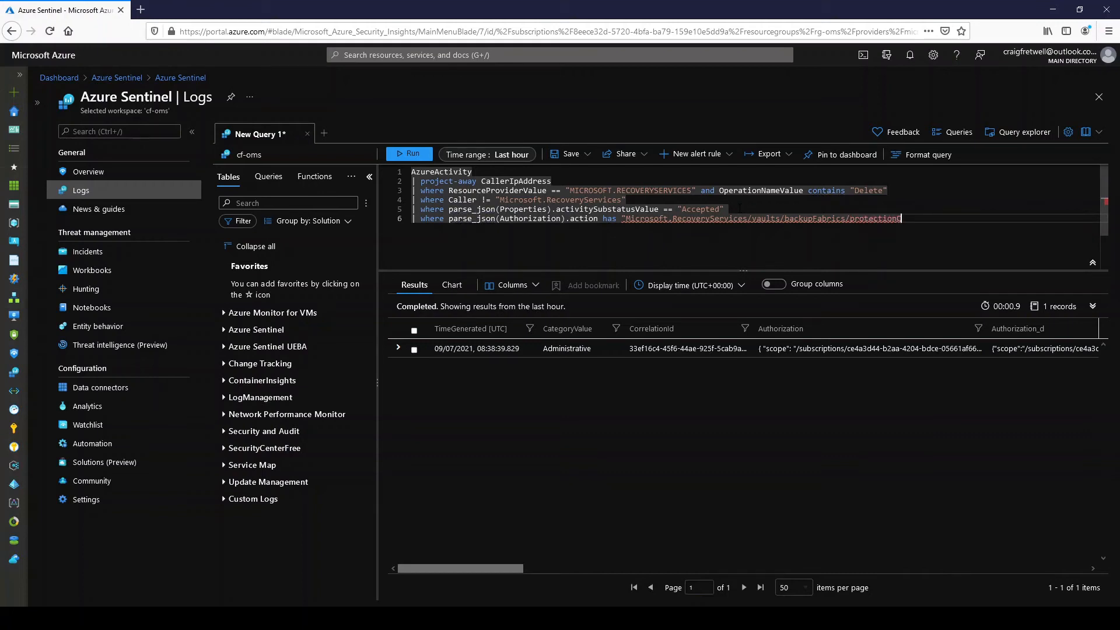
text(ontainers/prote)
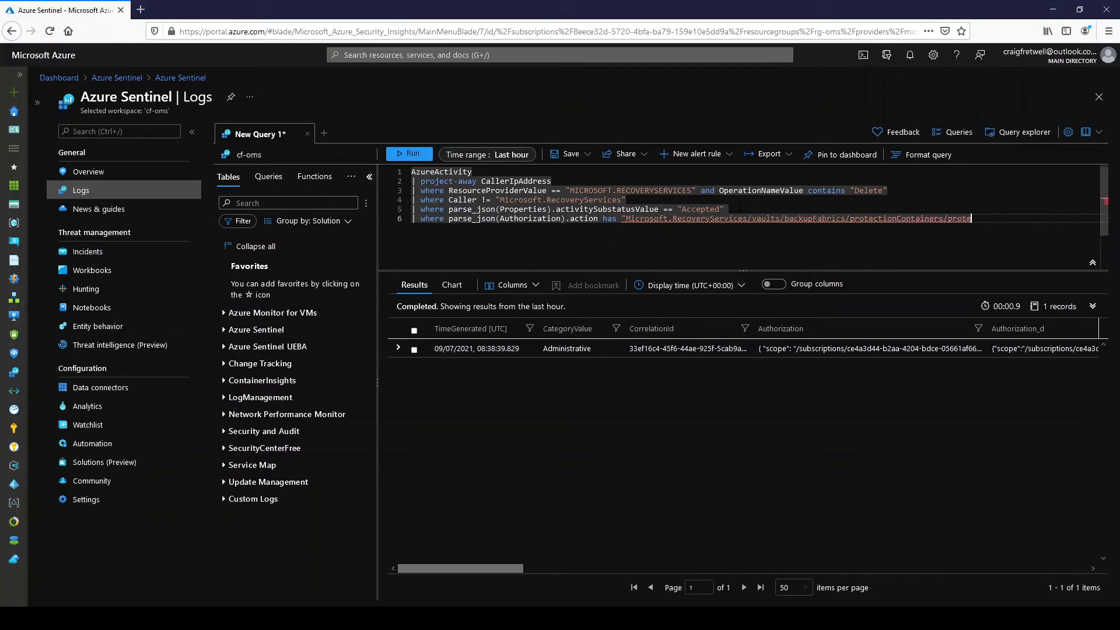
text(ctedItems/delete")
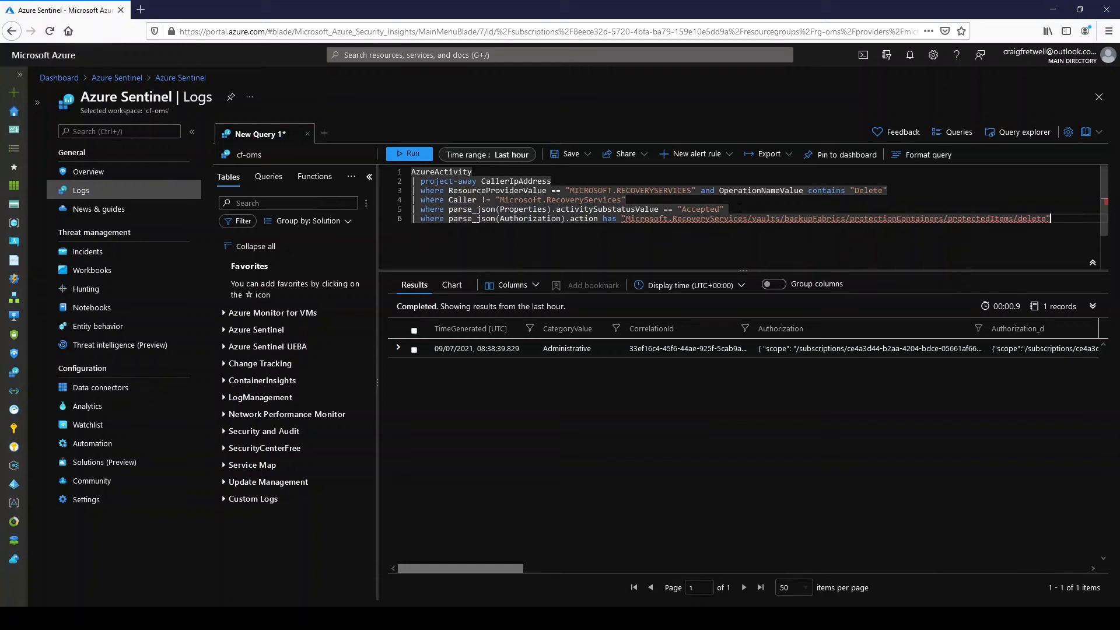
- Finish the sixth line's comparison string with /protectionContainers/protectedItems/delete" and run the whole query
key(ctrl+a)
key(shift+Return)
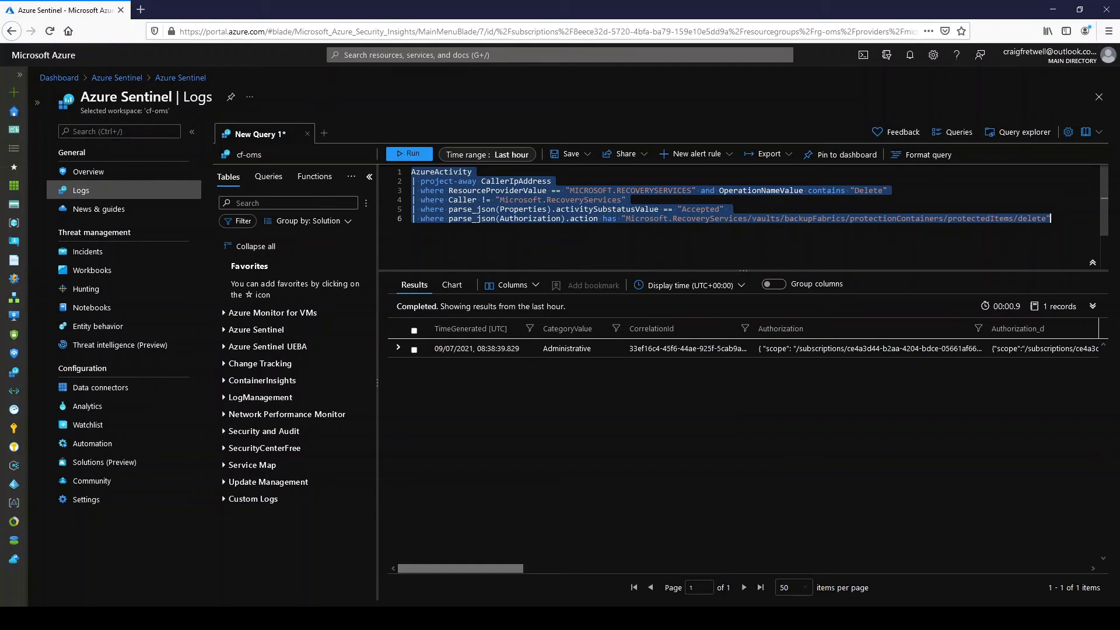
- Start a seventh query line that extends the results with a VM column built by the split function
click(1074, 225)
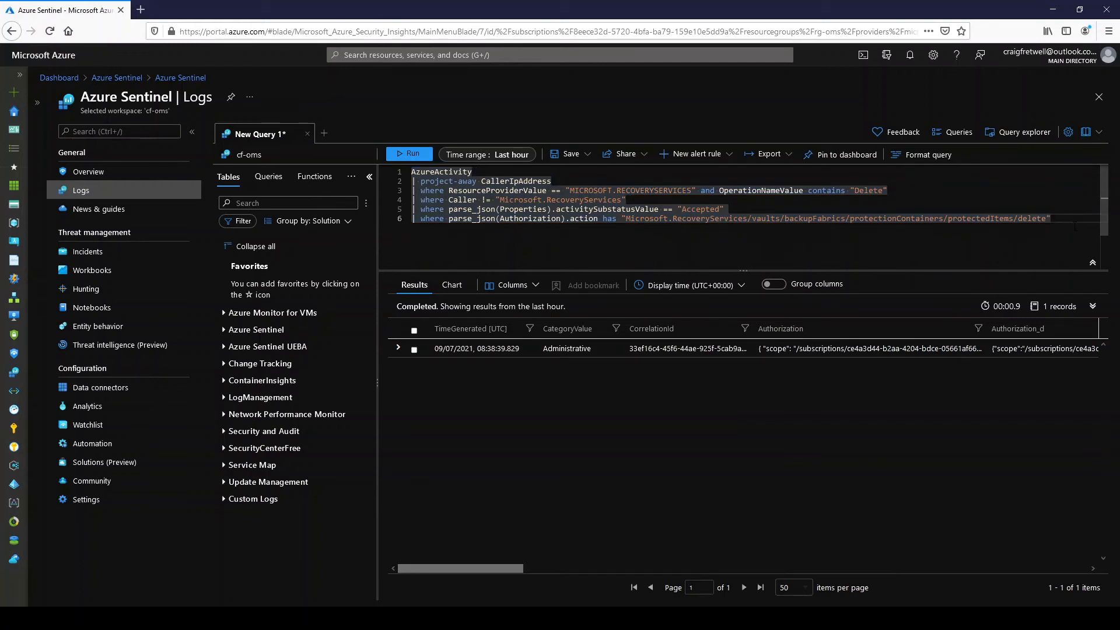
key(Return)
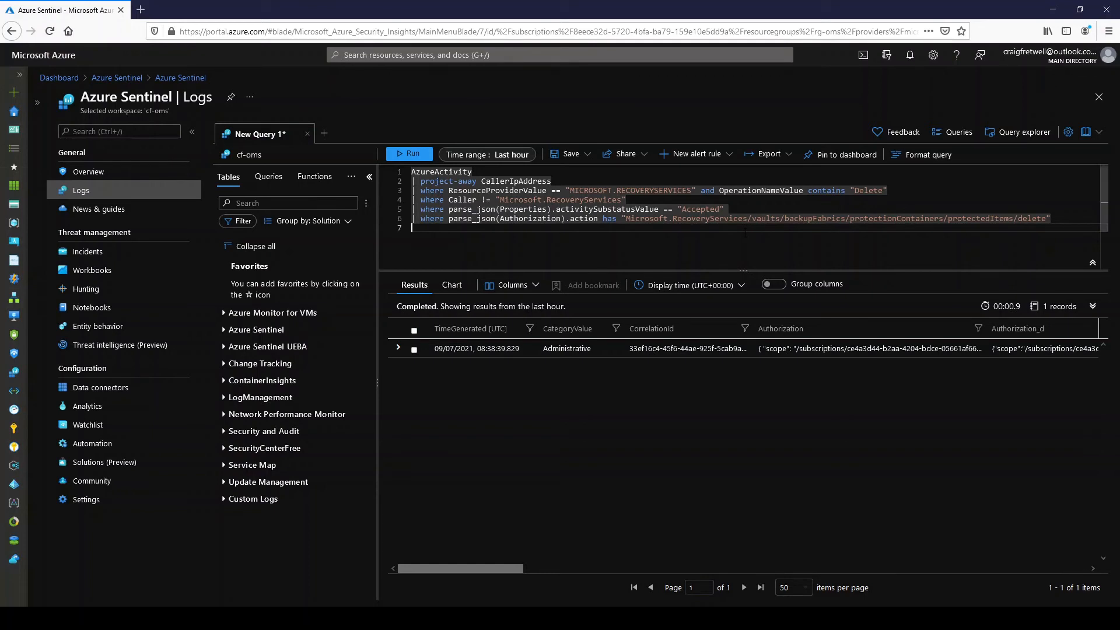
text(| exte)
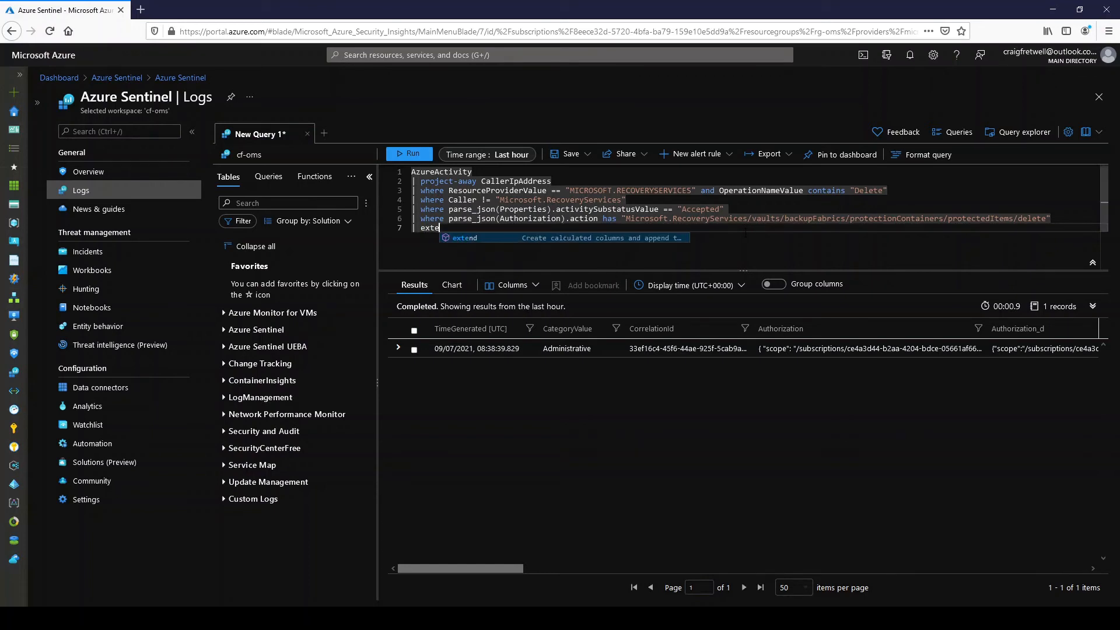
text(nd VM)
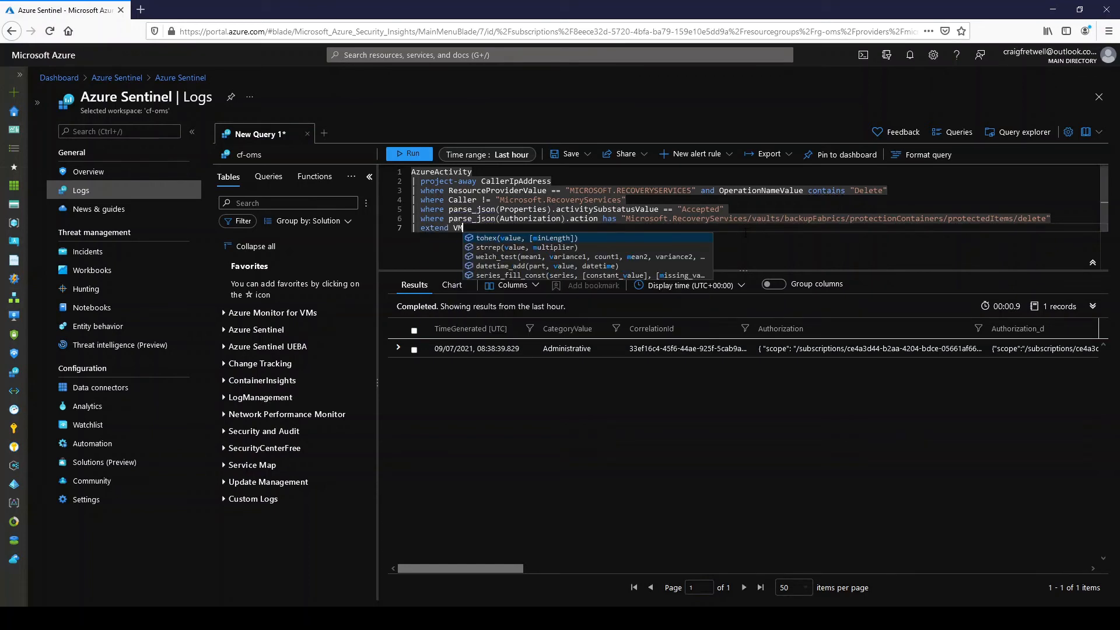
text( =)
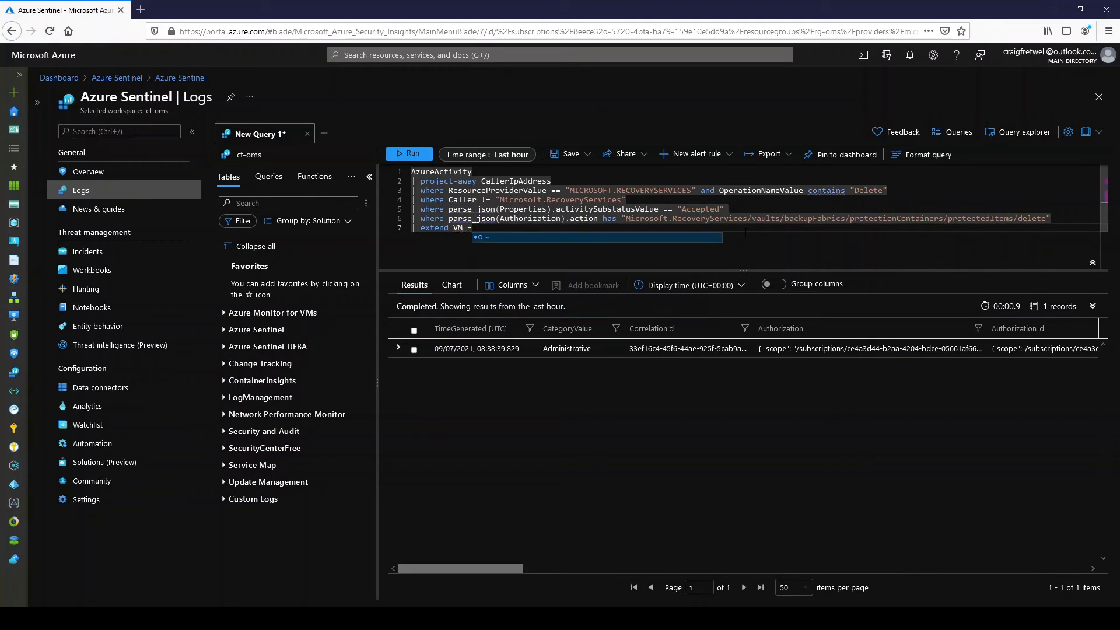
text(plit()
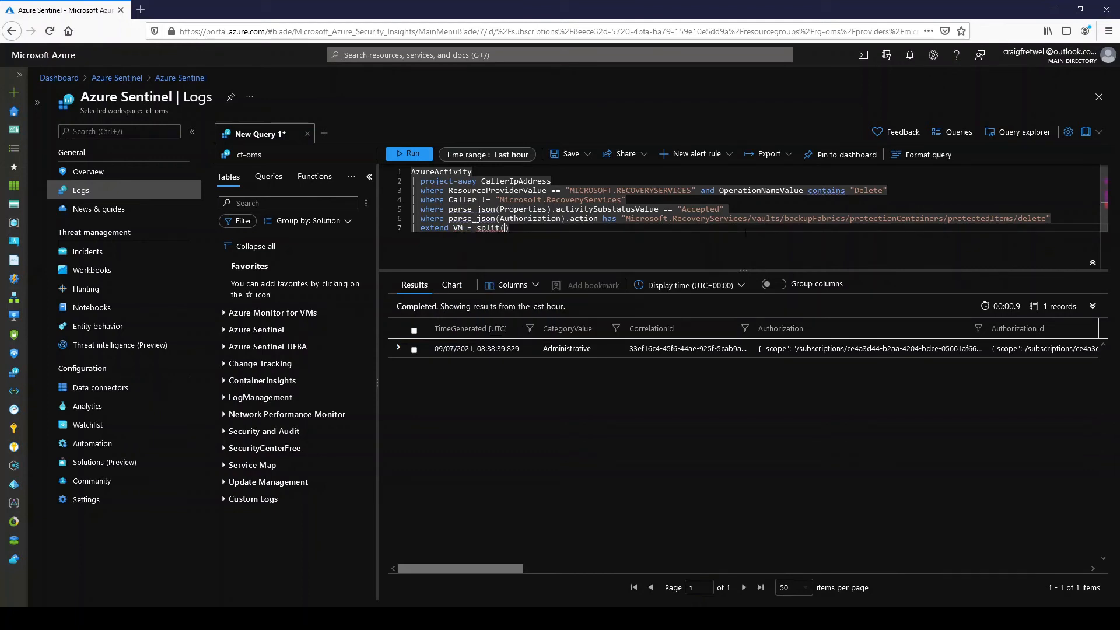
text(Pro)
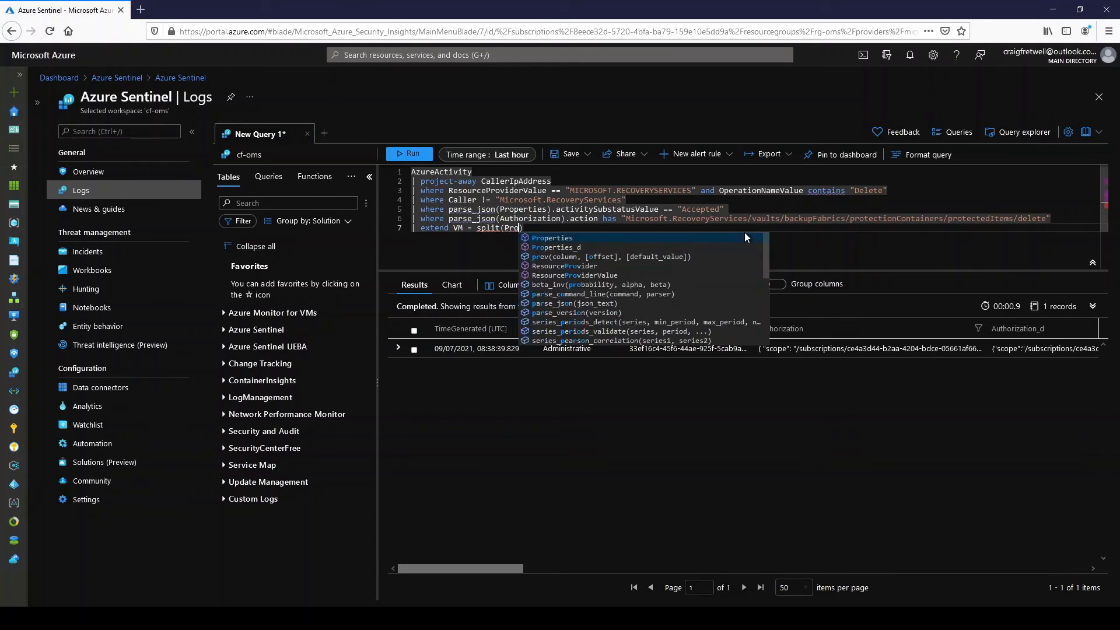
- Complete the split function's arguments with Properties_d.resource as the source and ";" as the delimiter
key(Down)
key(Return)
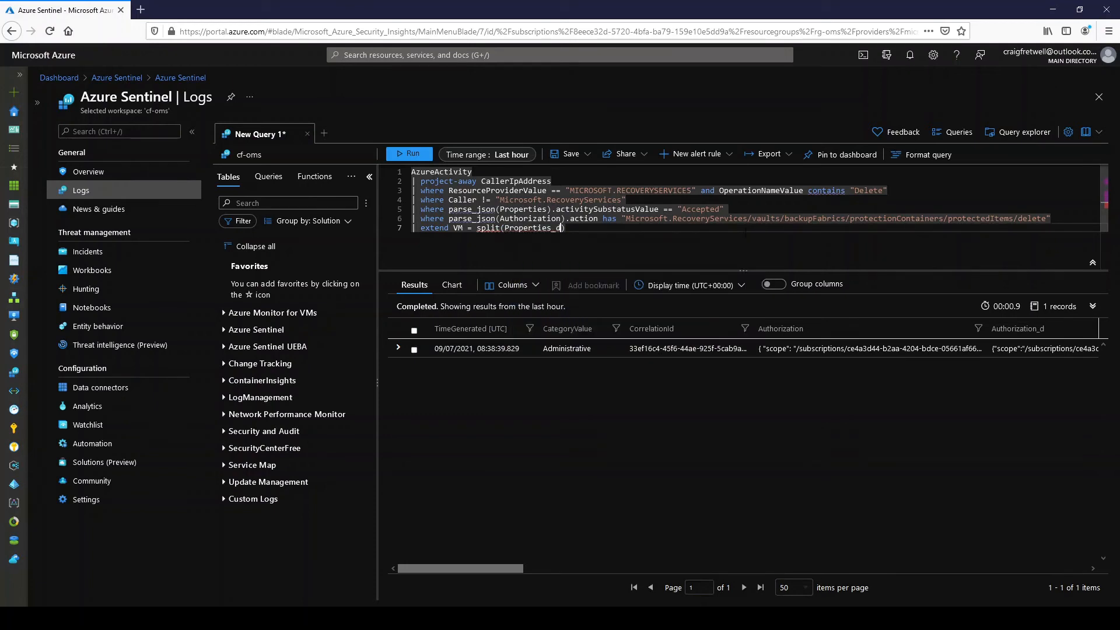
text(.resource, ";)
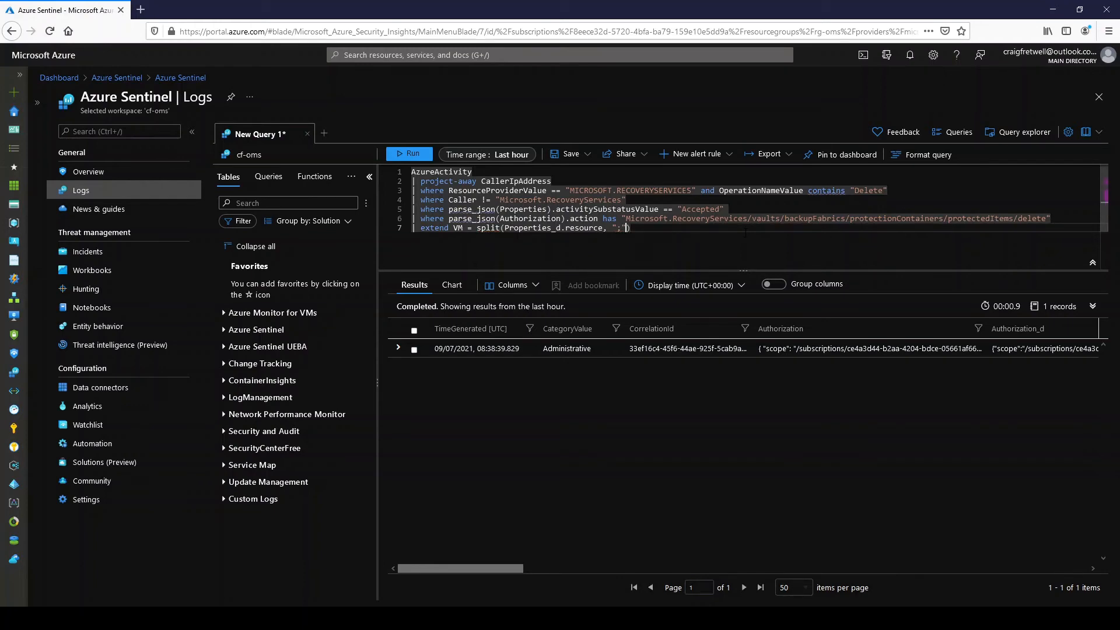
- Expand the 08:38:39.829 result record and its Properties_d field, and examine how the resource value is delimited
click(398, 348)
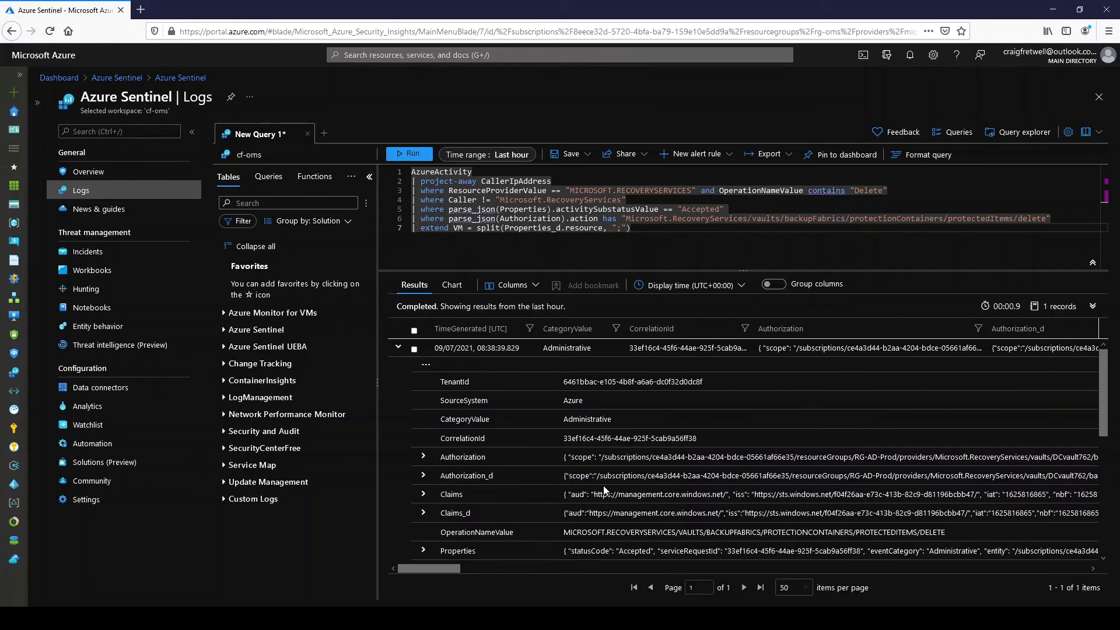
scroll(604, 490, down, 4)
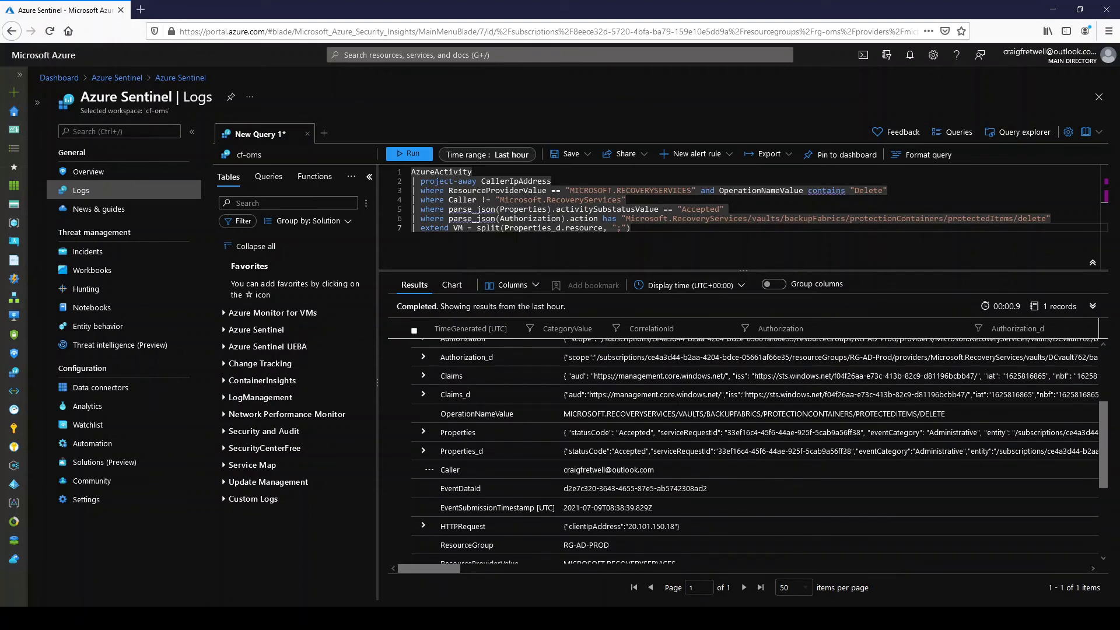
click(422, 451)
scroll(747, 441, down, 3)
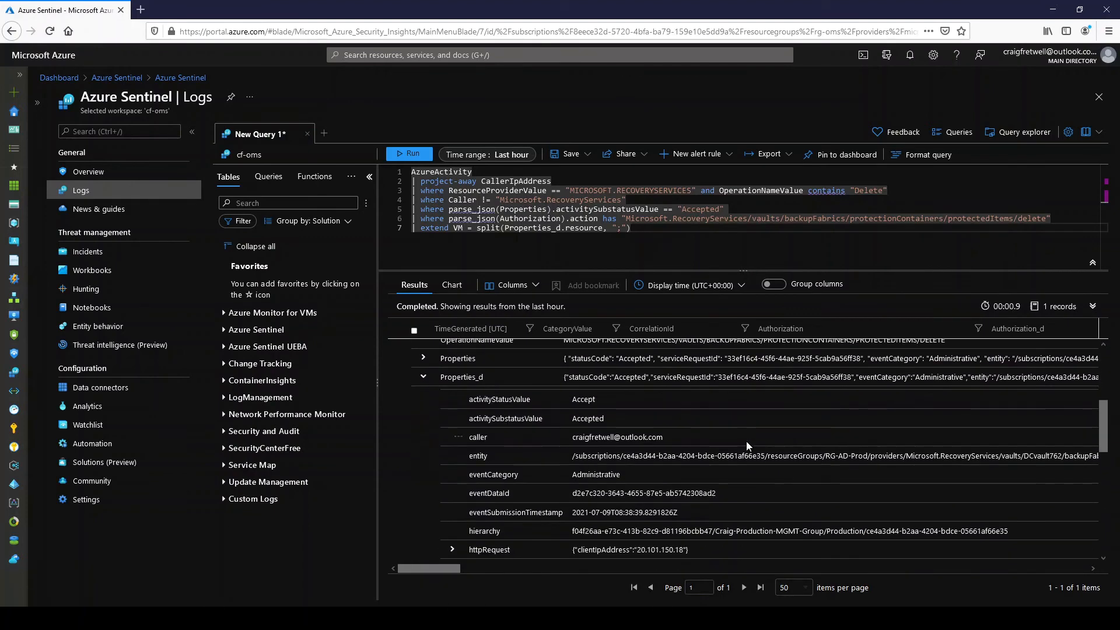
scroll(814, 419, down, 2)
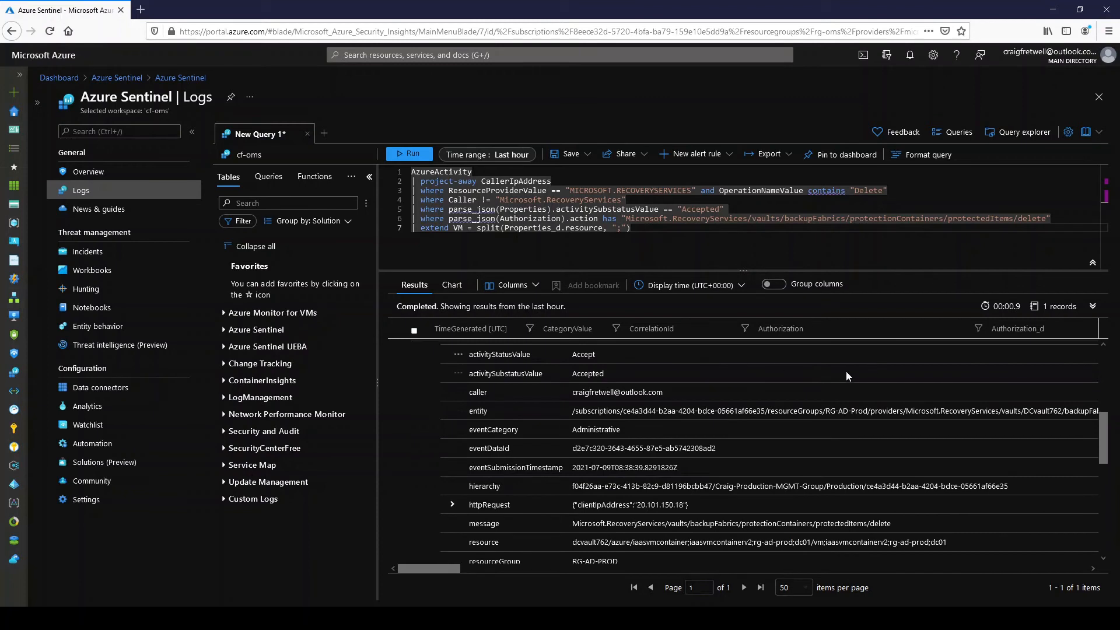
scroll(892, 403, down, 3)
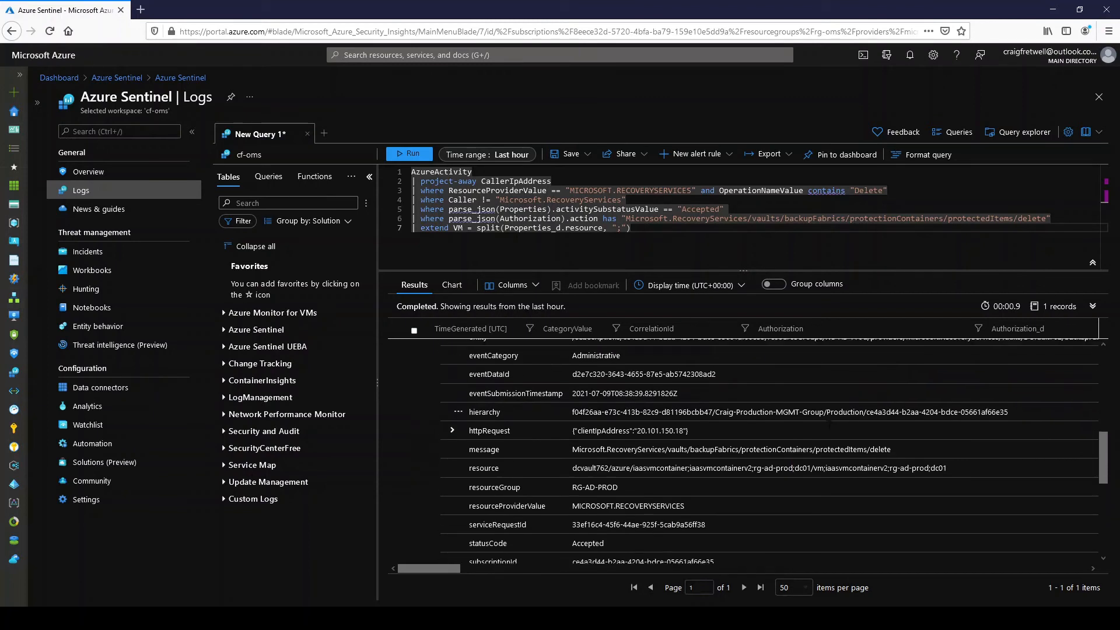
scroll(697, 456, down, 1)
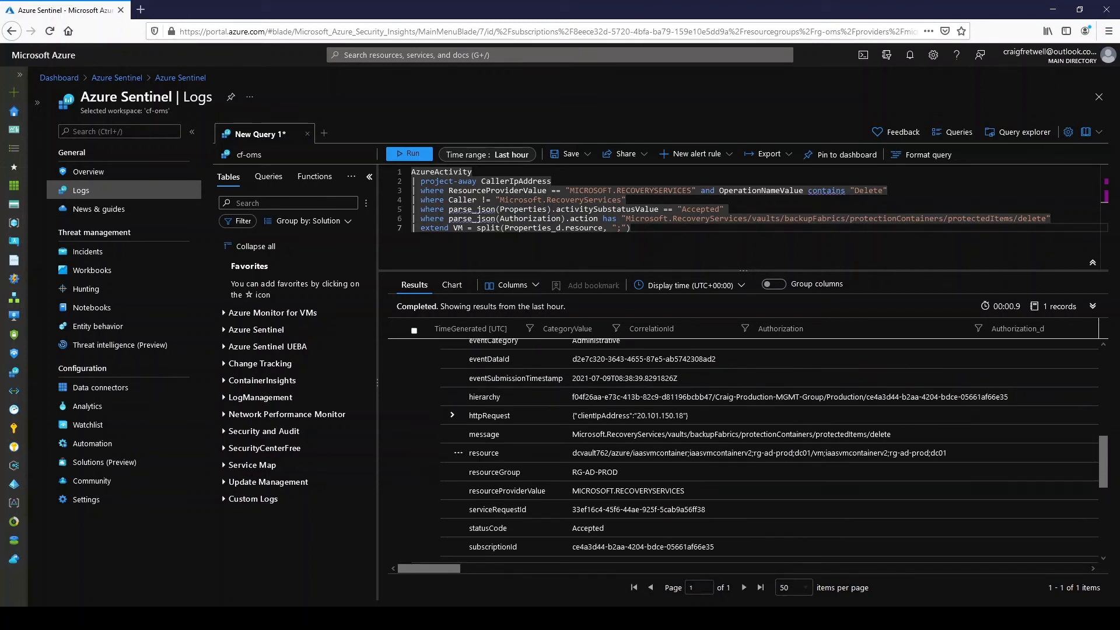
scroll(478, 453, down, 2)
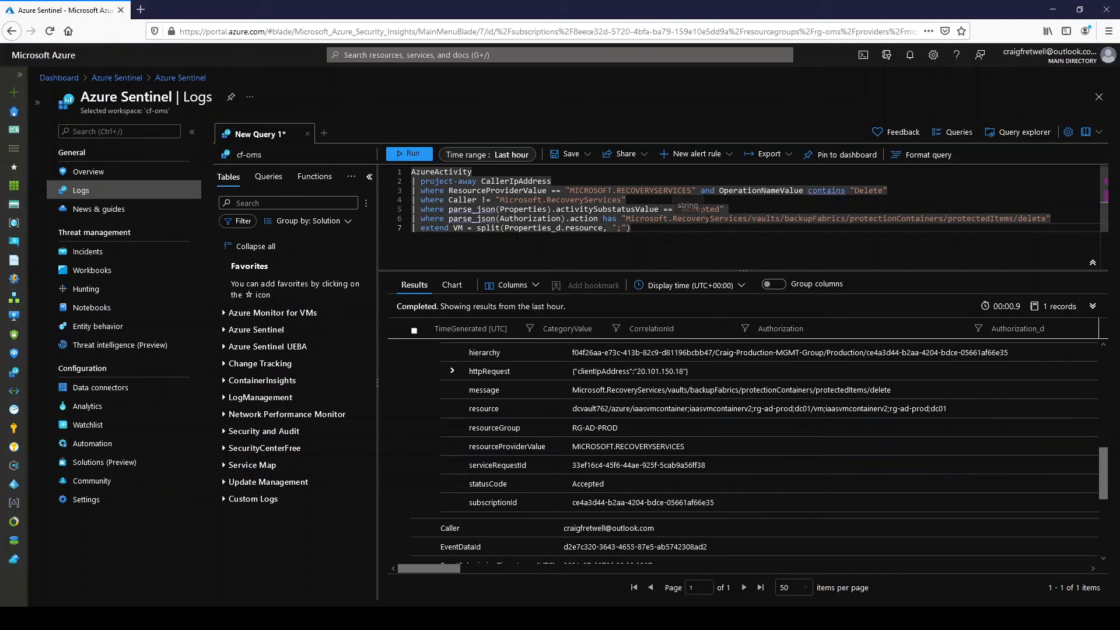
- Run the whole query with the new extend line and widen the VM column in the results
key(shift+Return)
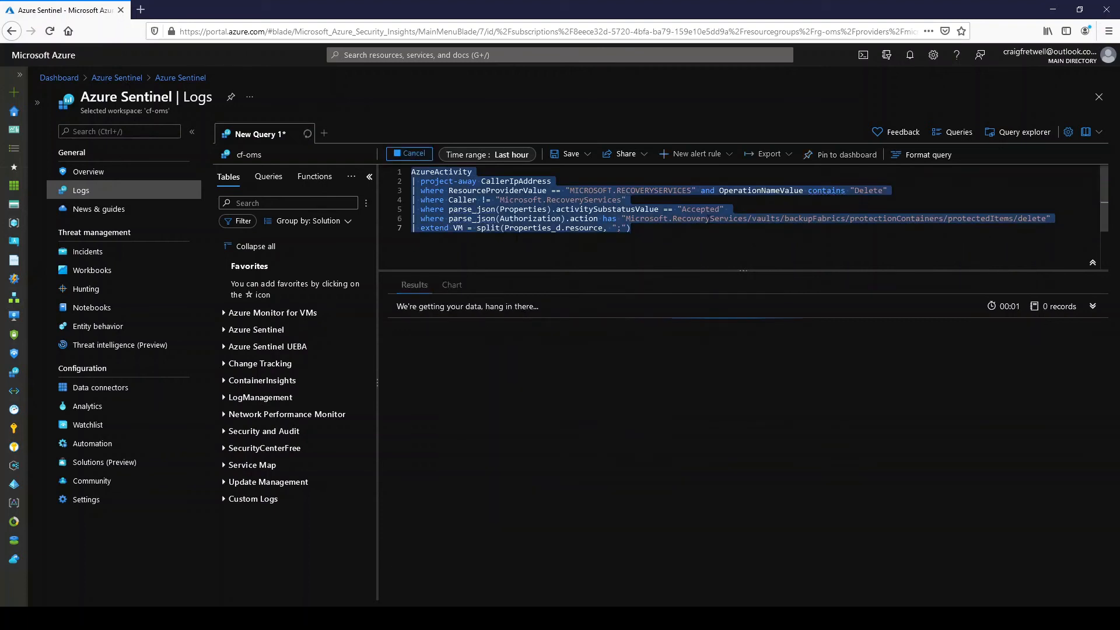
click(706, 229)
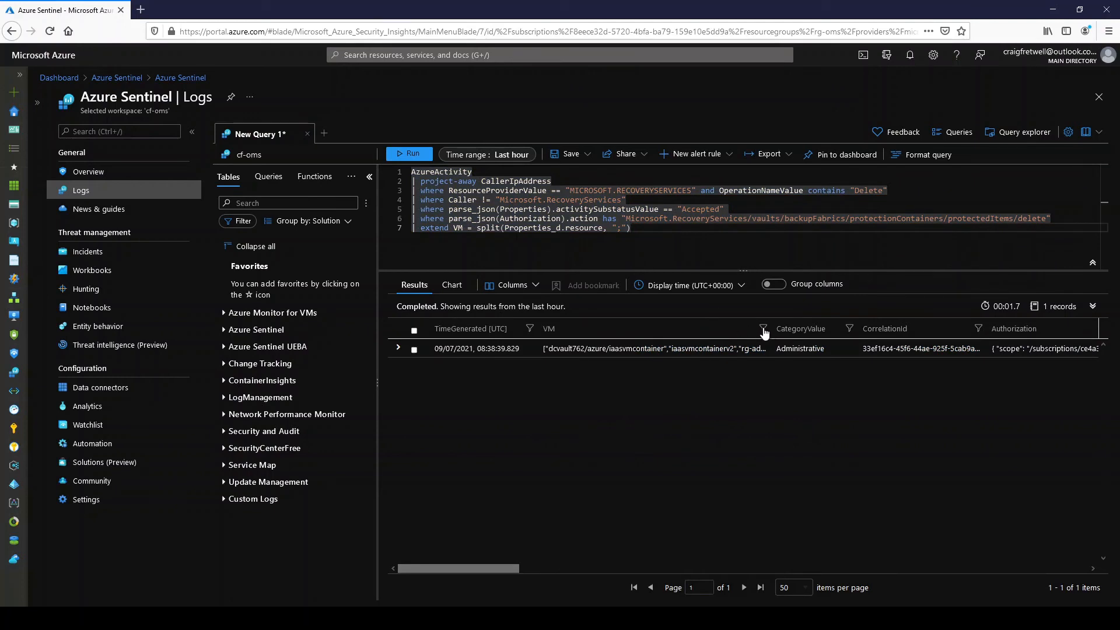
drag(769, 328, 851, 329)
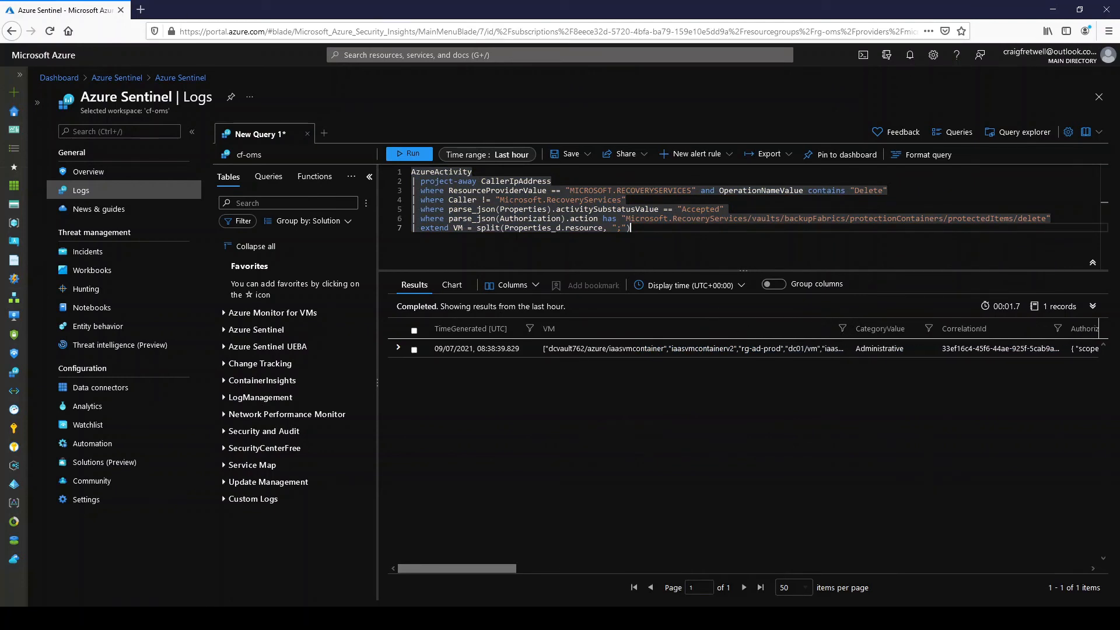
- Add an eighth query line that applies mv-expand to VM
key(Return)
text(| )
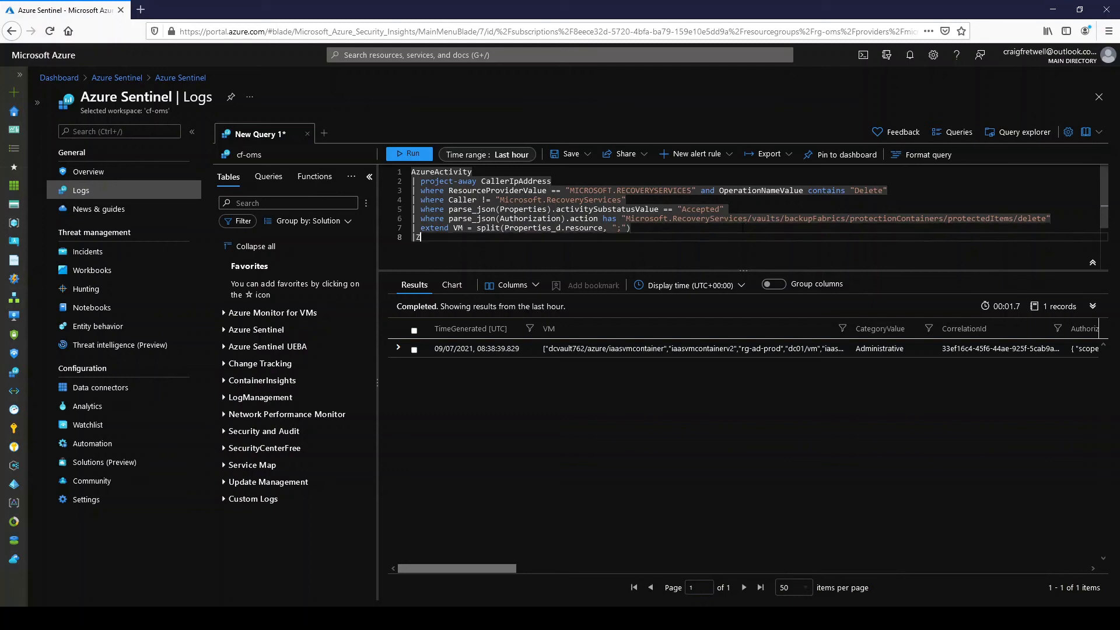
text(mv-ex)
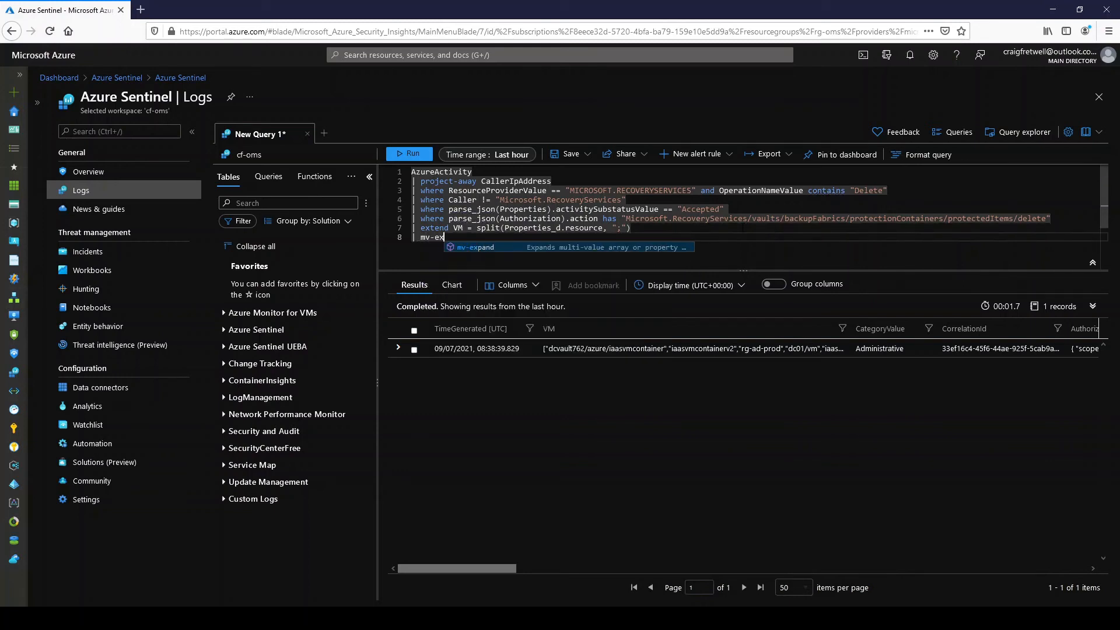
key(Tab)
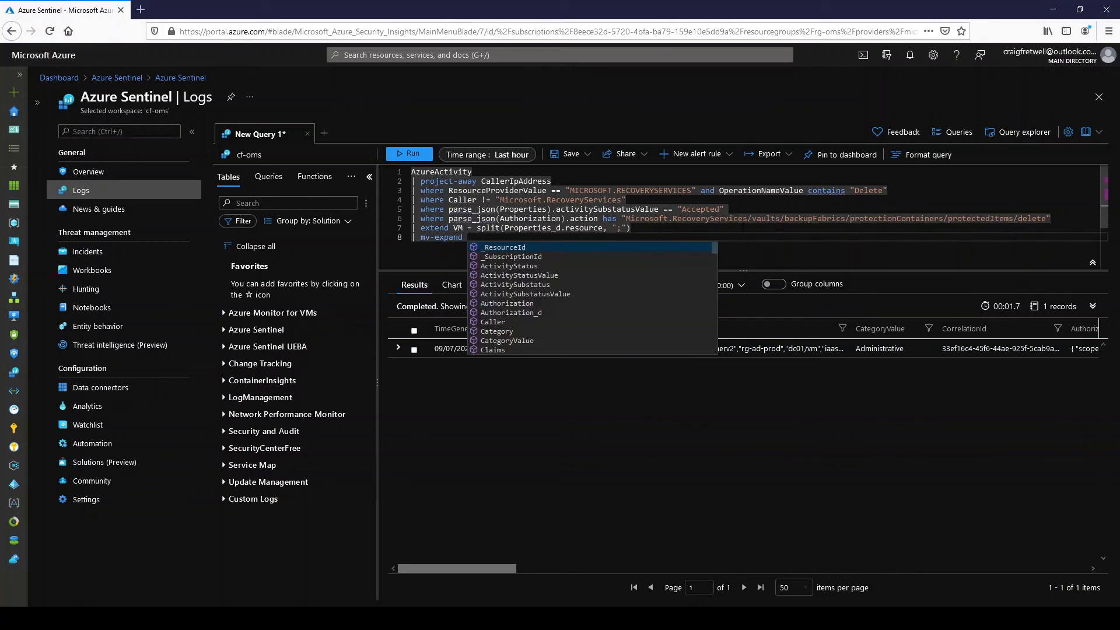
text(Vm)
key(BackSpace)
key(BackSpace)
text(VM)
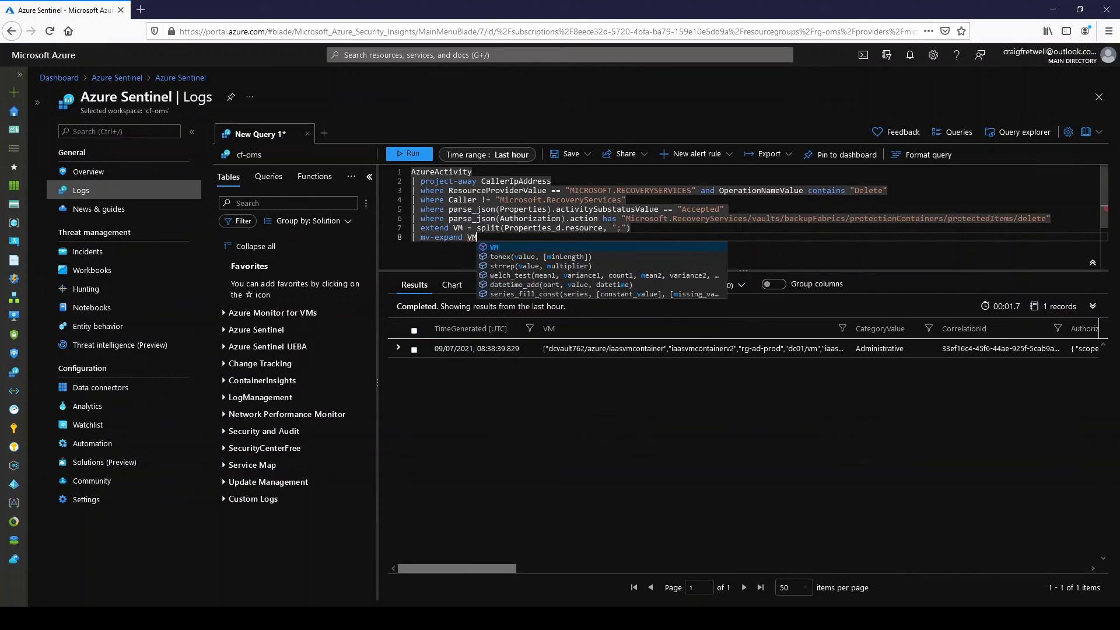
- Run the whole query with the mv-expand line and widen the VM column to show its full values
key(ctrl+a)
key(shift+Return)
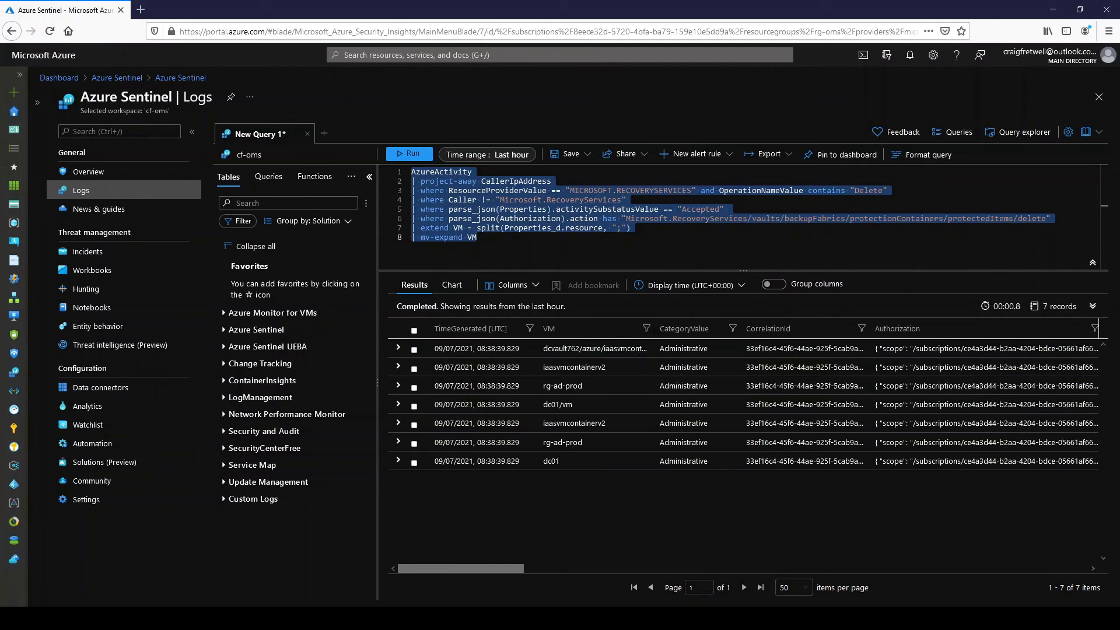
drag(651, 328, 684, 328)
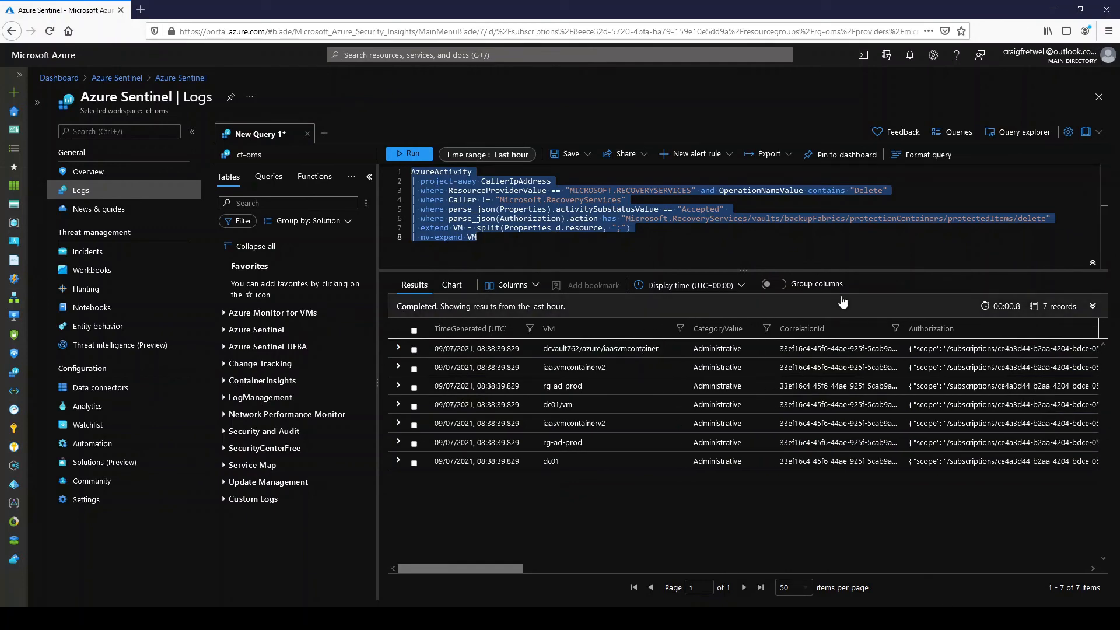
- Start a ninth query line with a where filter on VM, removing the != operator tried first
click(674, 253)
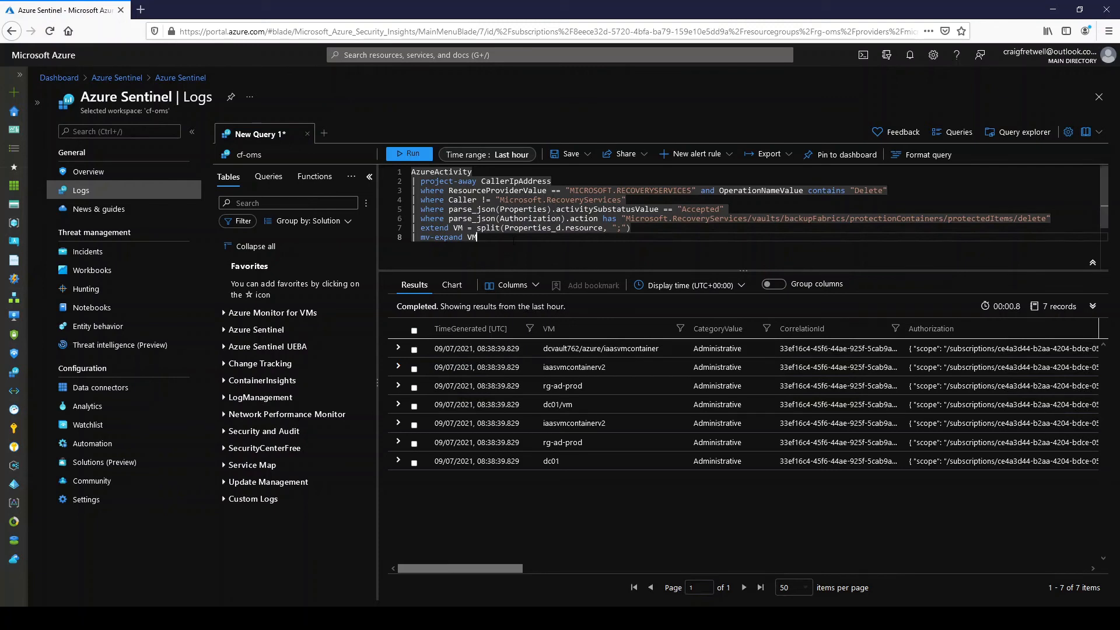
key(Return)
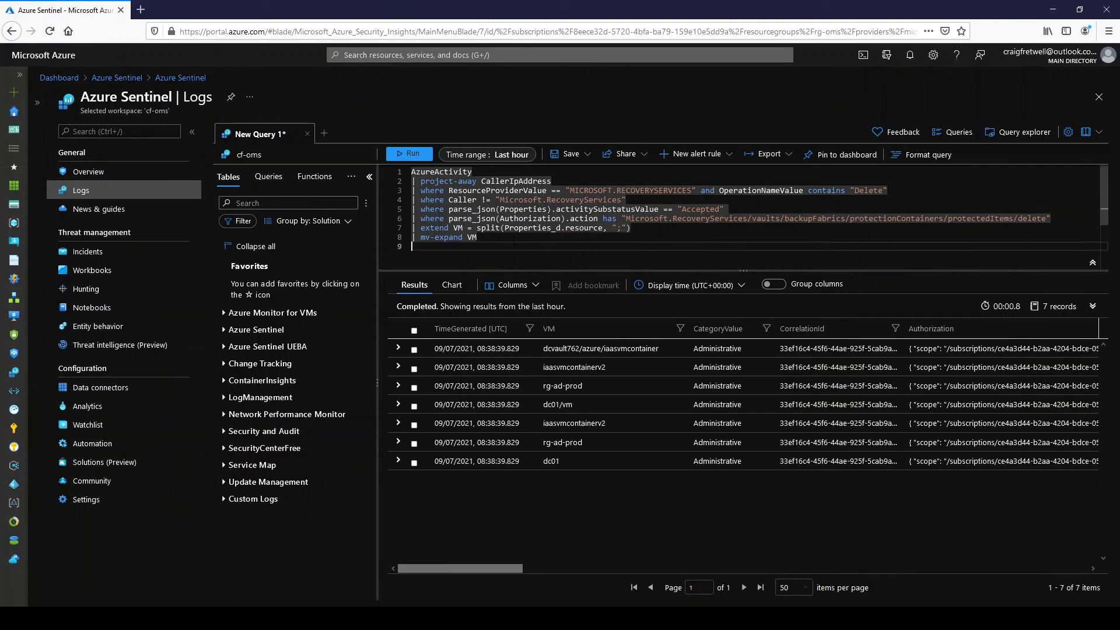
text(| where )
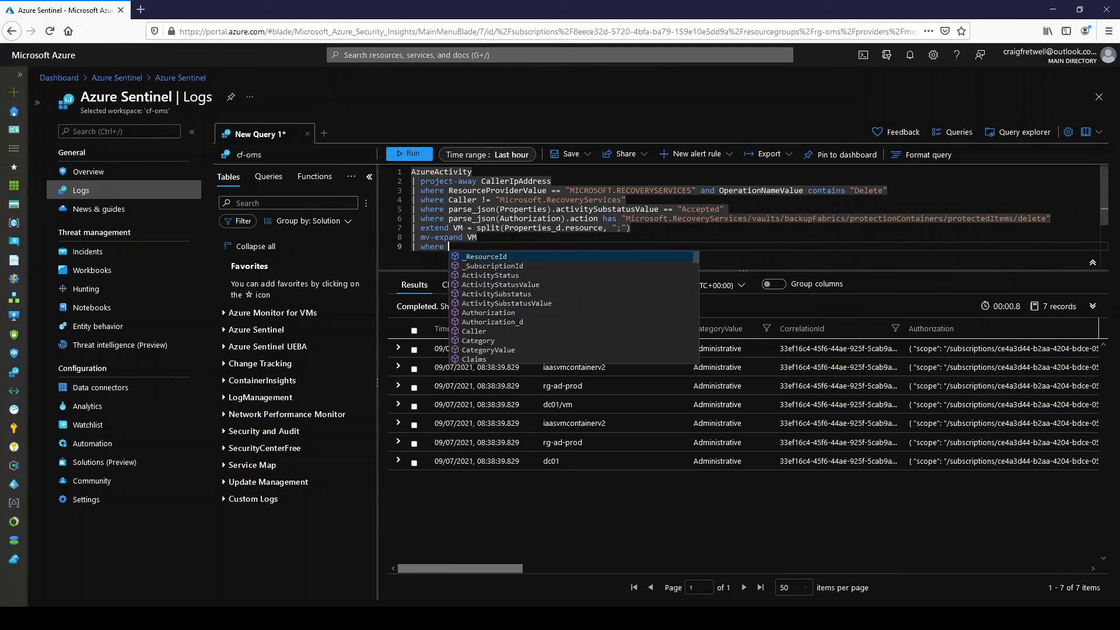
text(VM !)
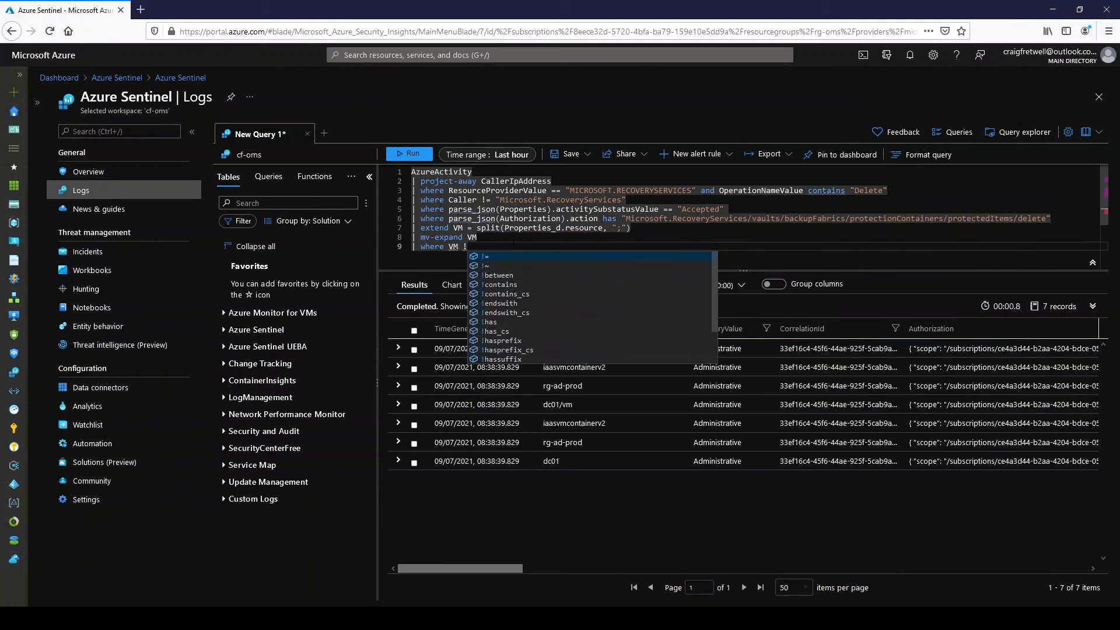
text(=)
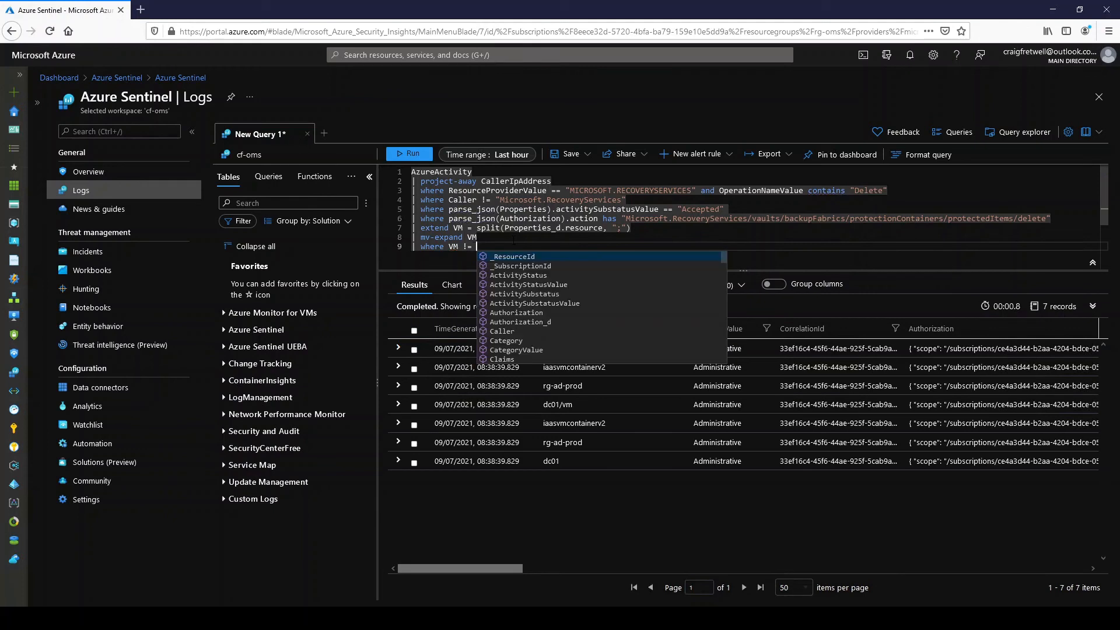
key(BackSpace)
key(BackSpace)
key(BackSpace)
key(BackSpace)
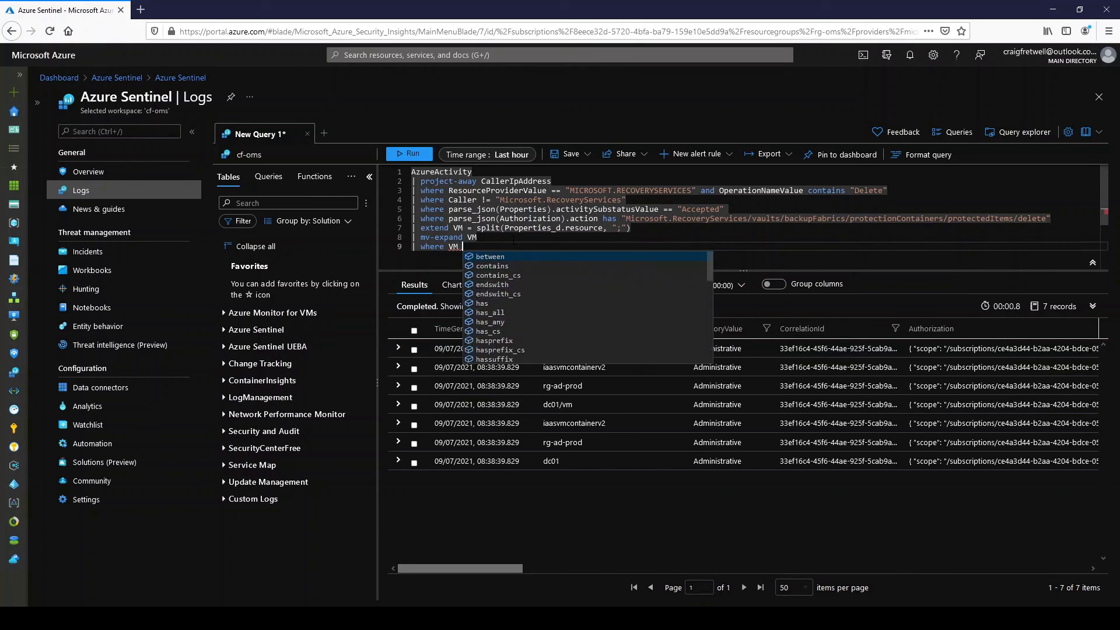
- Complete the ninth line's filter with !contains "rg" and run the whole query
text(!)
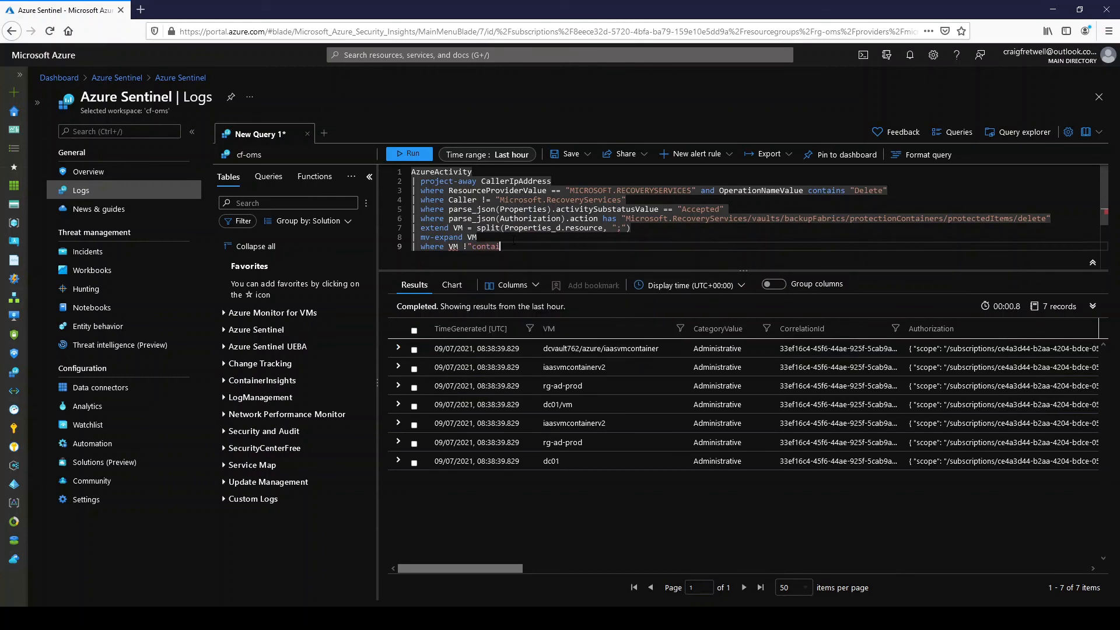
text(contains "rg")
key(ctrl+a)
key(shift+Return)
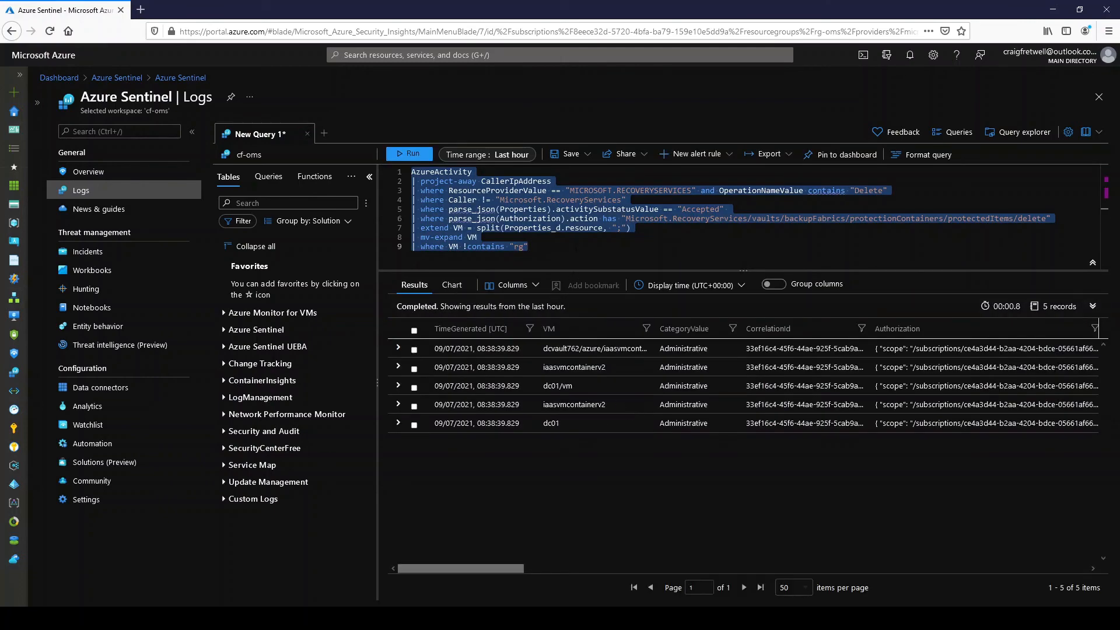
- Extend the ninth line's filter with and VM !contains "vault" and run the whole query
click(576, 244)
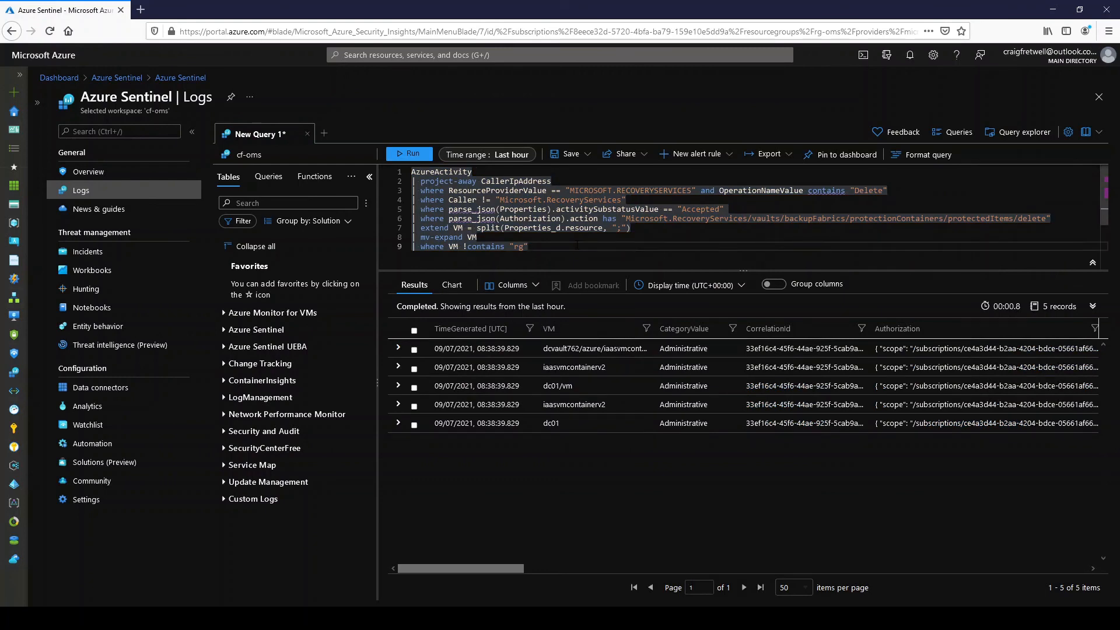
text(and V)
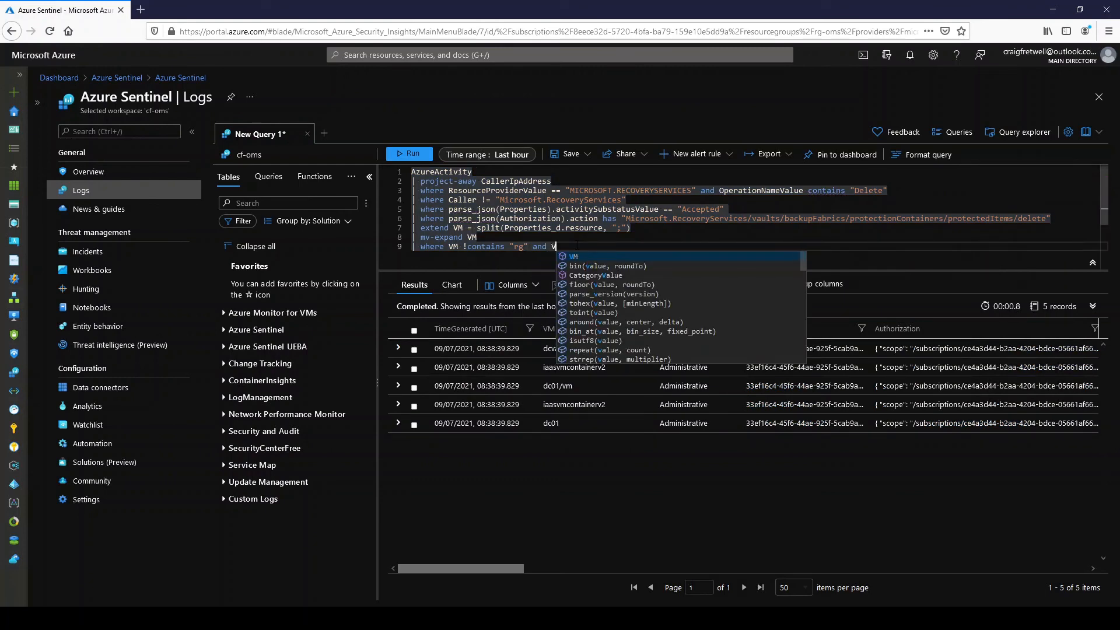
text(M !contain)
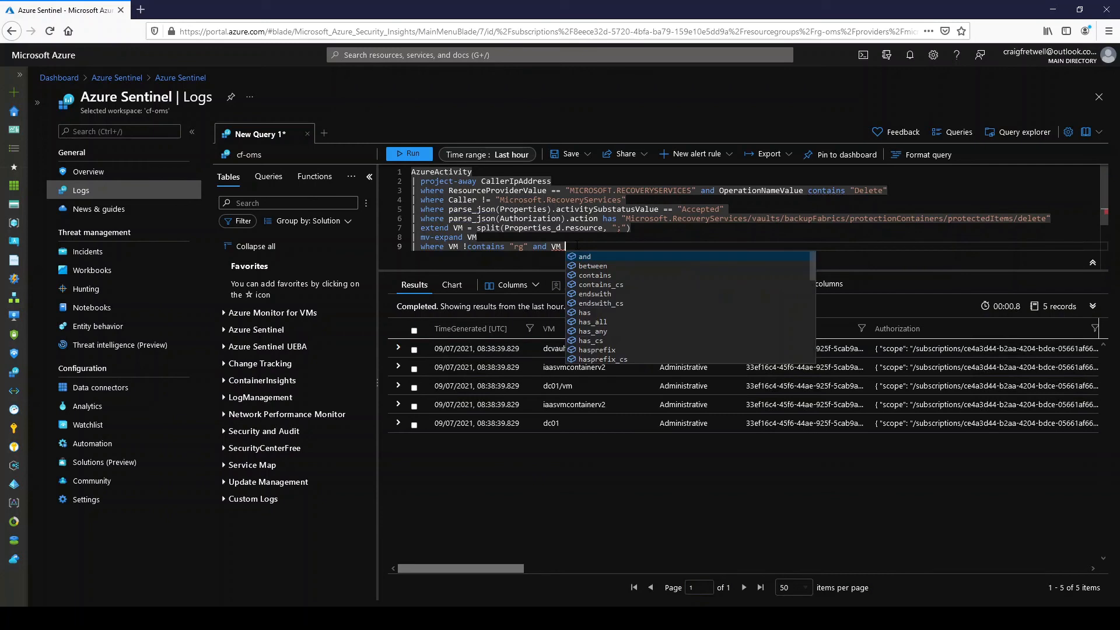
text(s ")
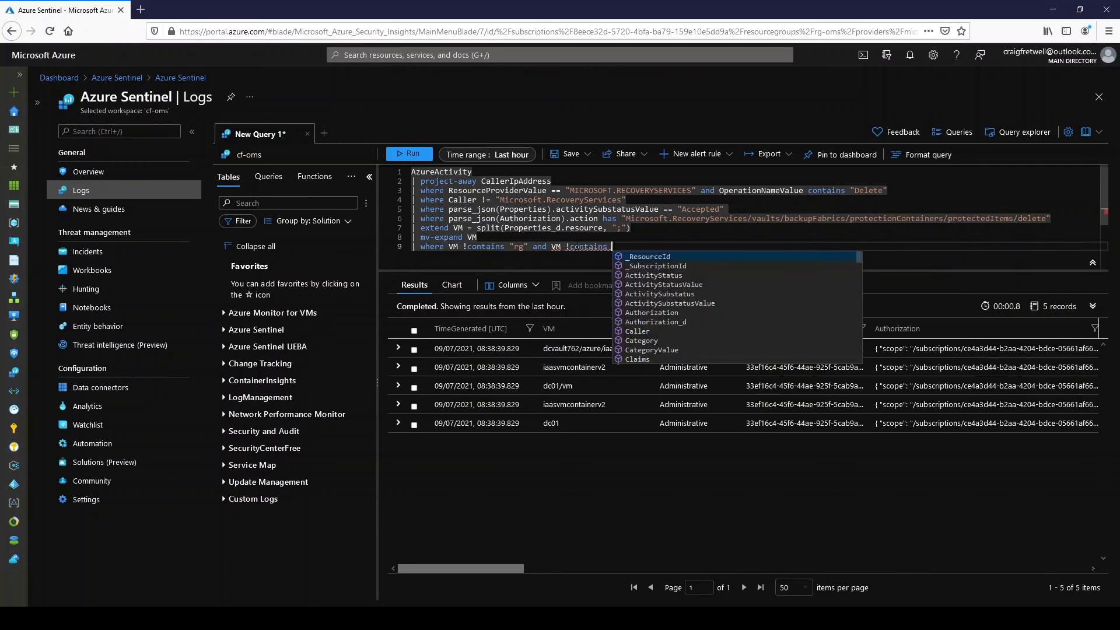
text(vault")
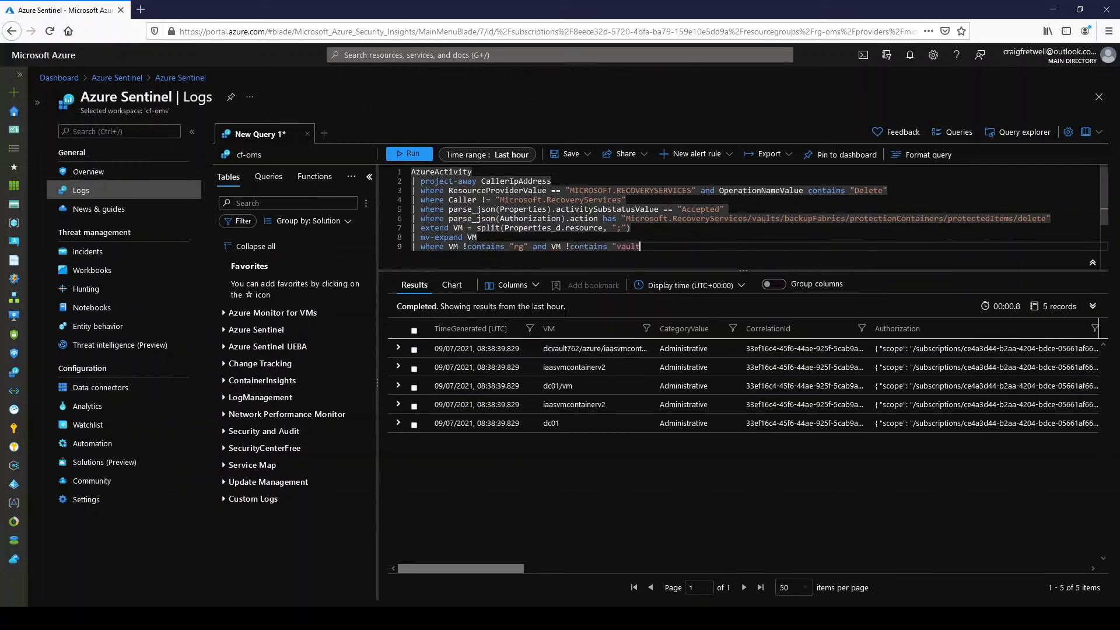
key(ctrl+a)
key(shift+Return)
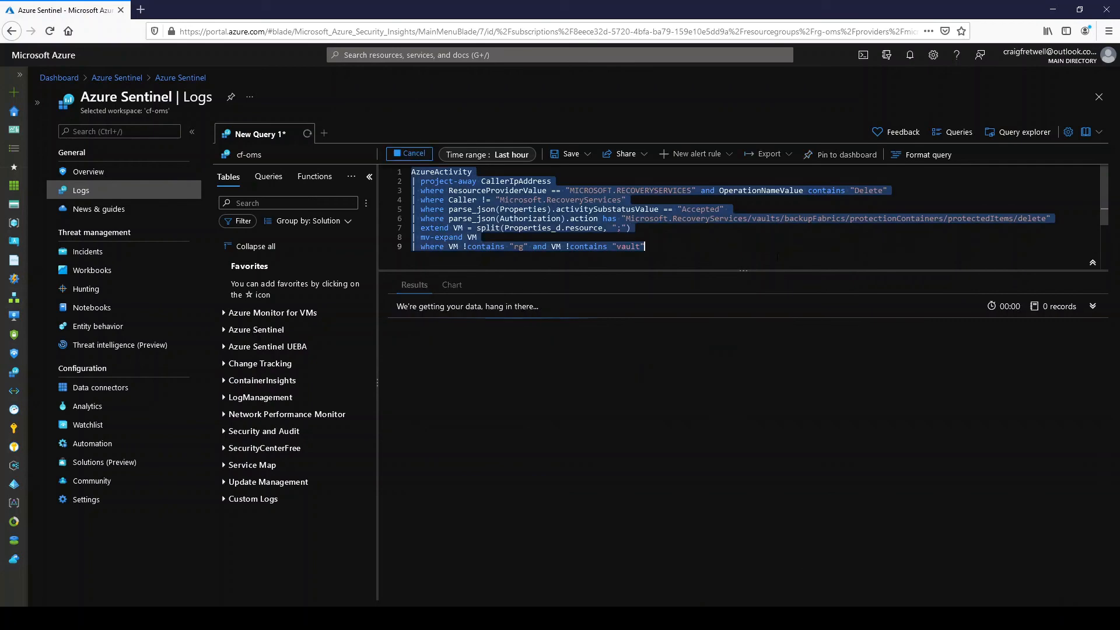
- Append a third VM condition using !contains with empty quotes to line nine, and copy iaasvmcontainerv2 from the widened VM column
click(685, 250)
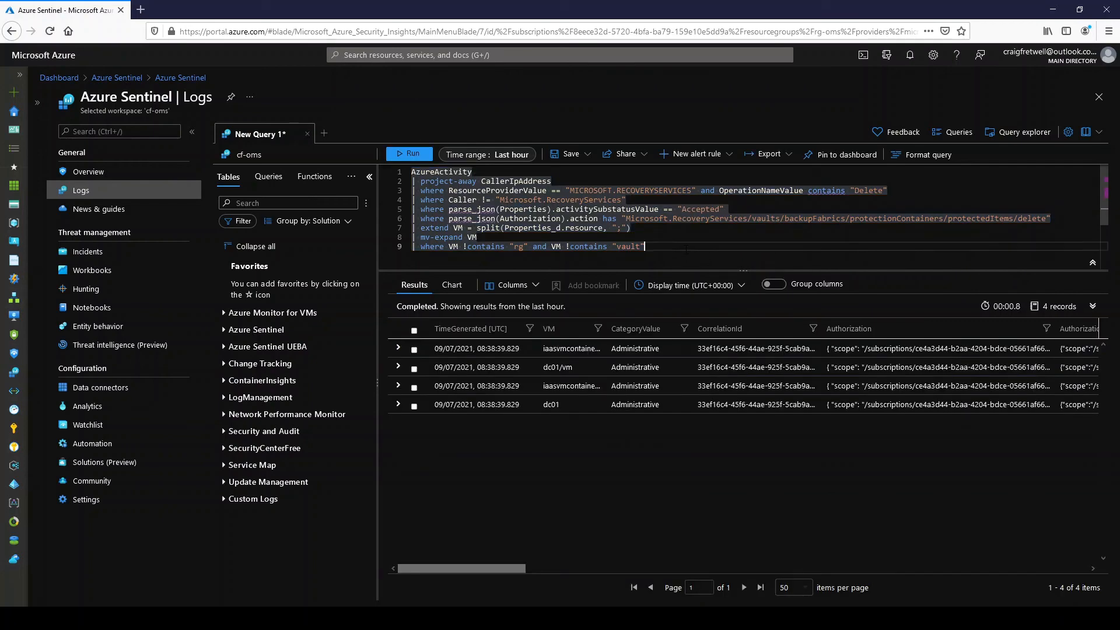
text(and)
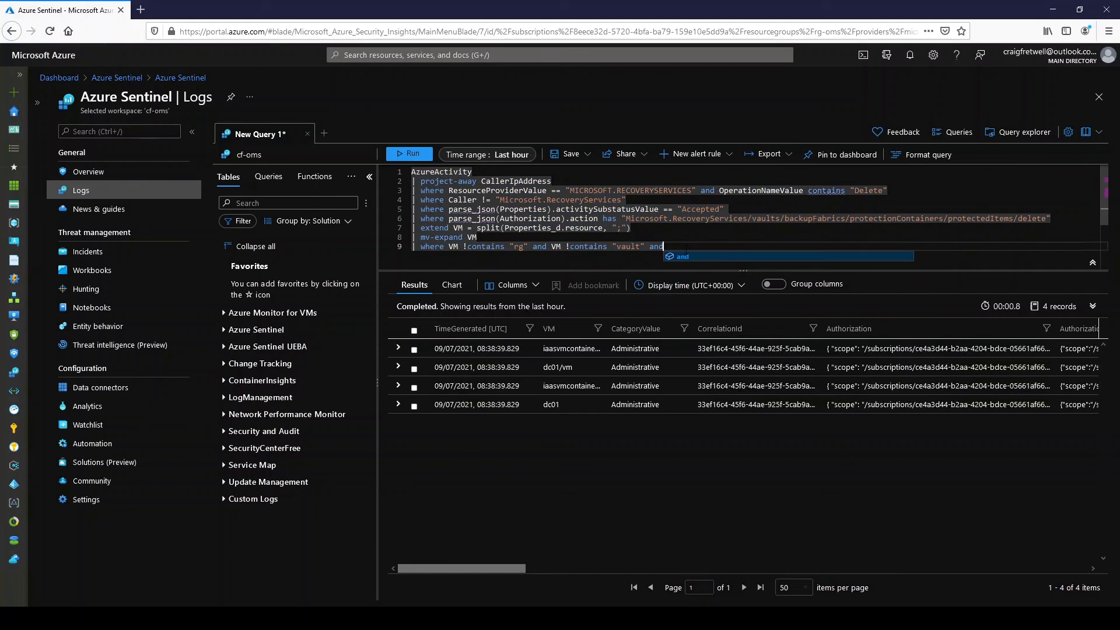
text( VM !)
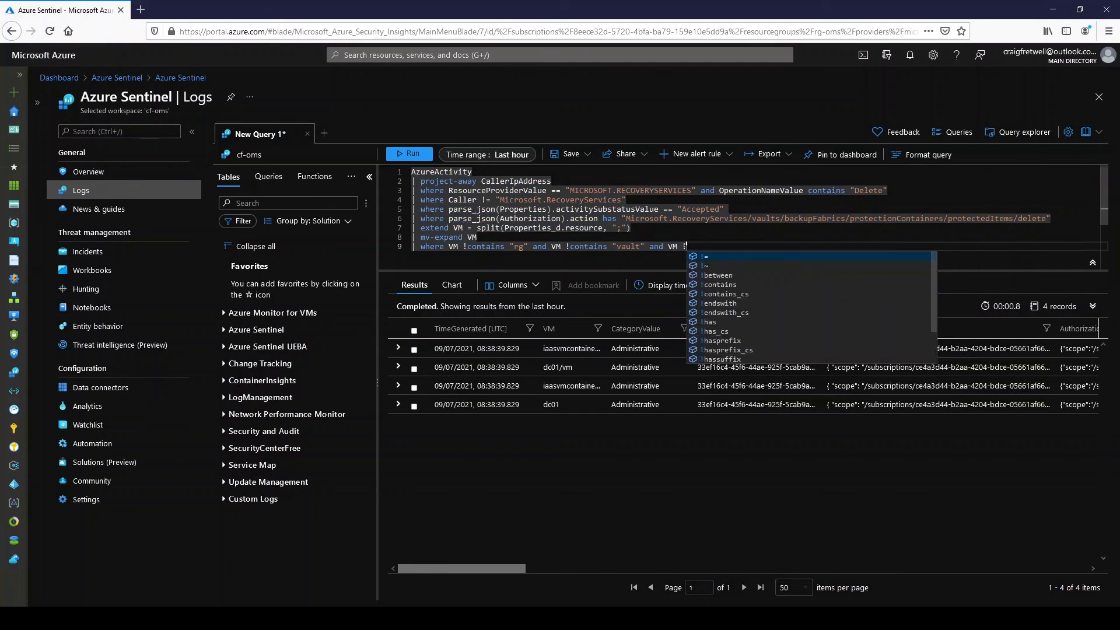
text(contains "")
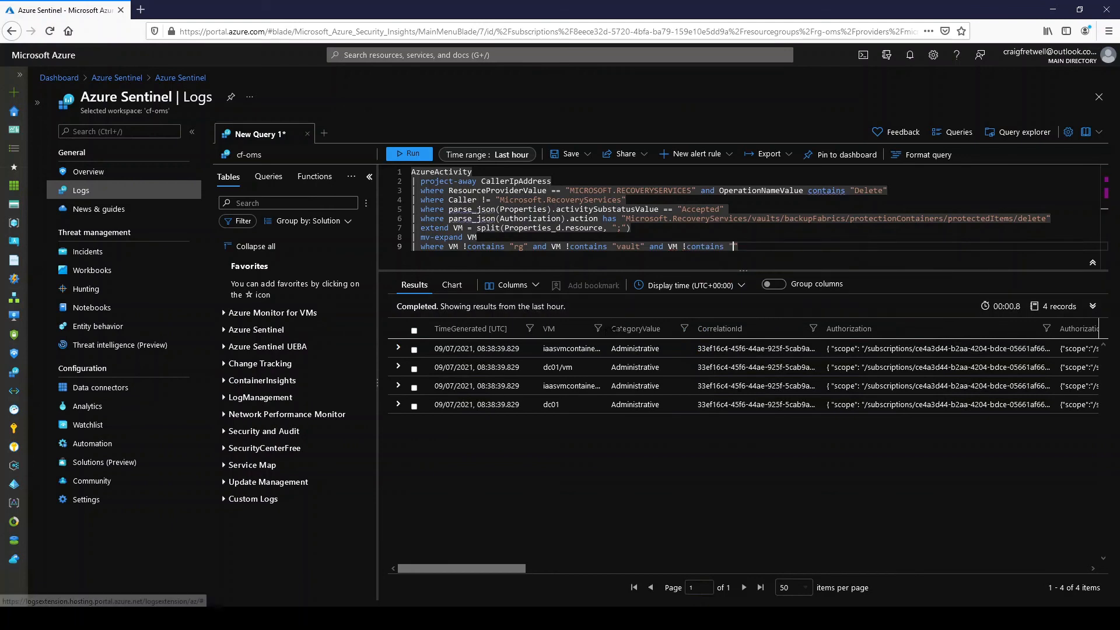
drag(606, 329, 539, 352)
key(ctrl+c)
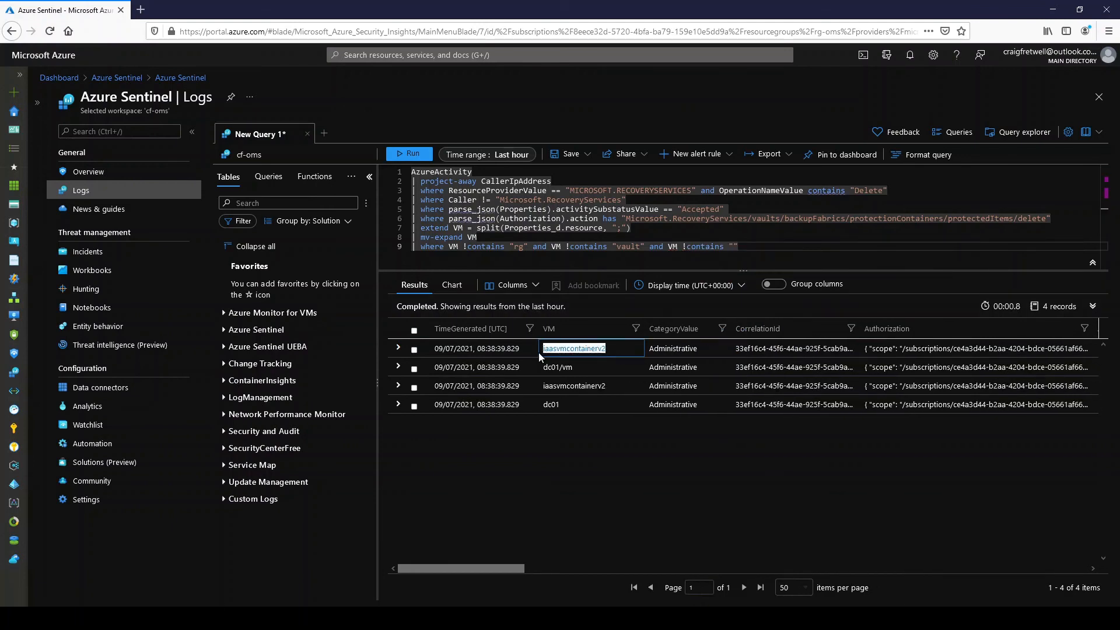
- Change the third condition on line nine to VM != "iaasvmcontainerv2" and run the whole query
click(728, 246)
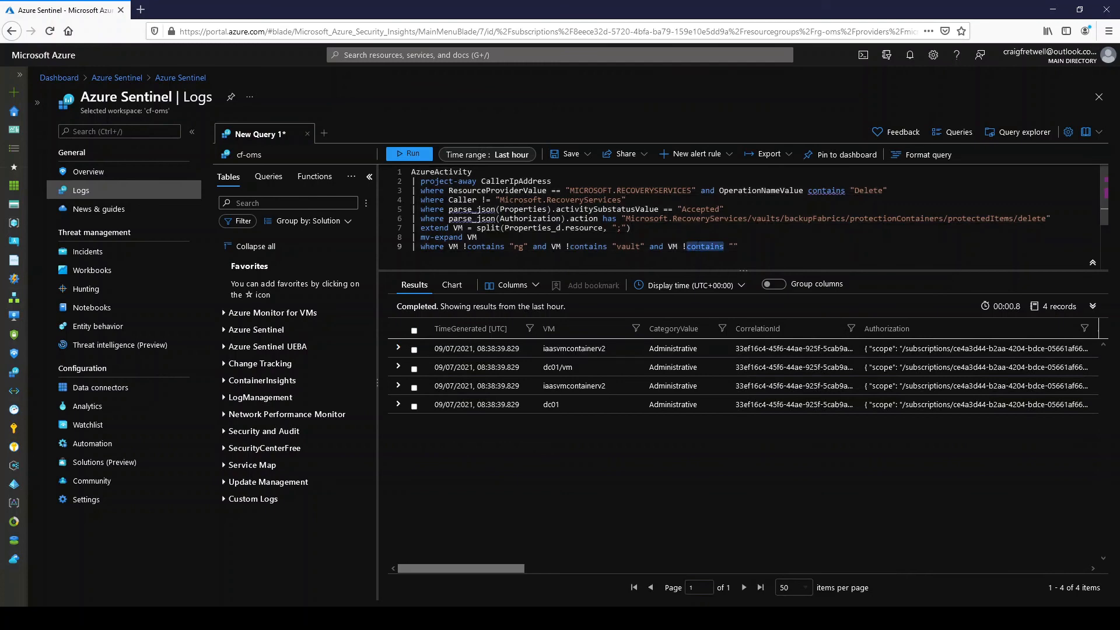
double_click(694, 246)
text(=)
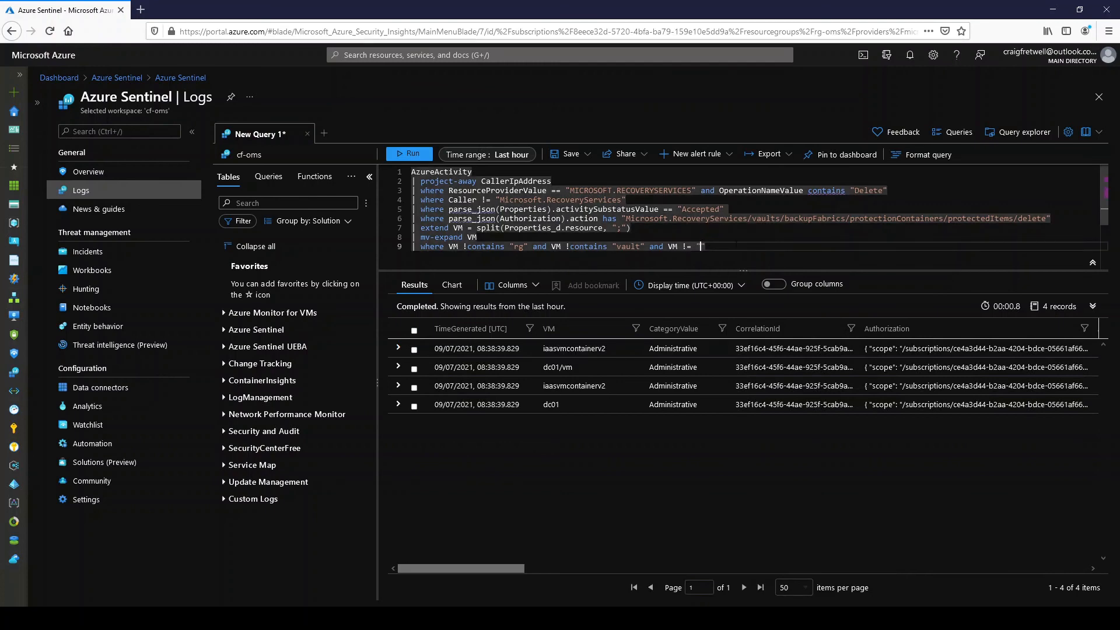
key(ctrl+v)
key(ctrl+a)
key(shift+Return)
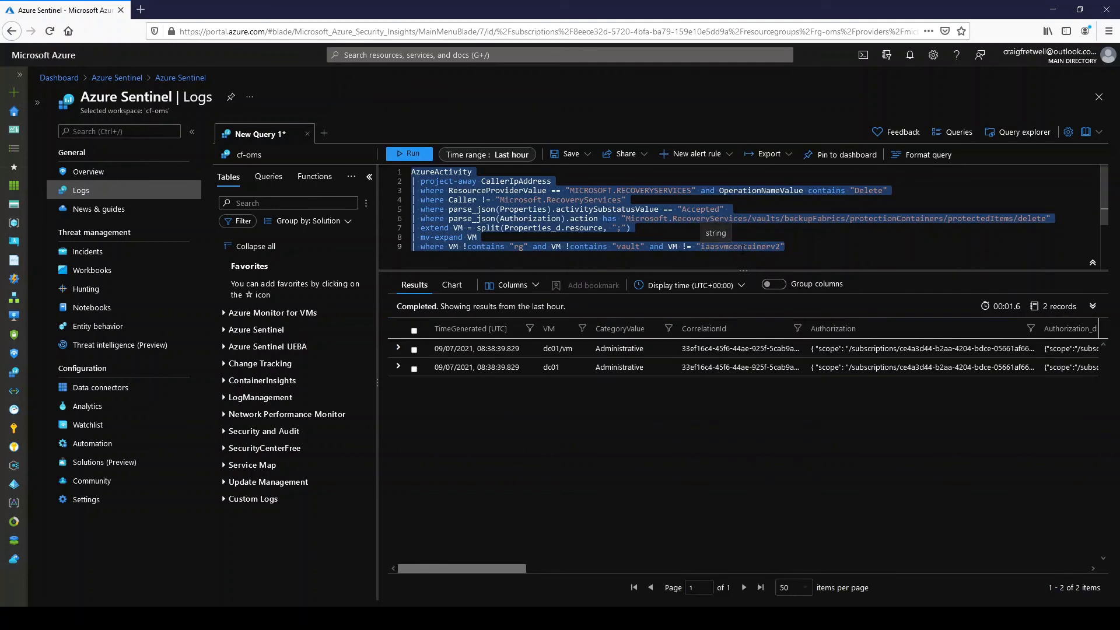
- Add a fourth condition, and VM !contains "vm", to the ninth line and run the whole query
click(853, 262)
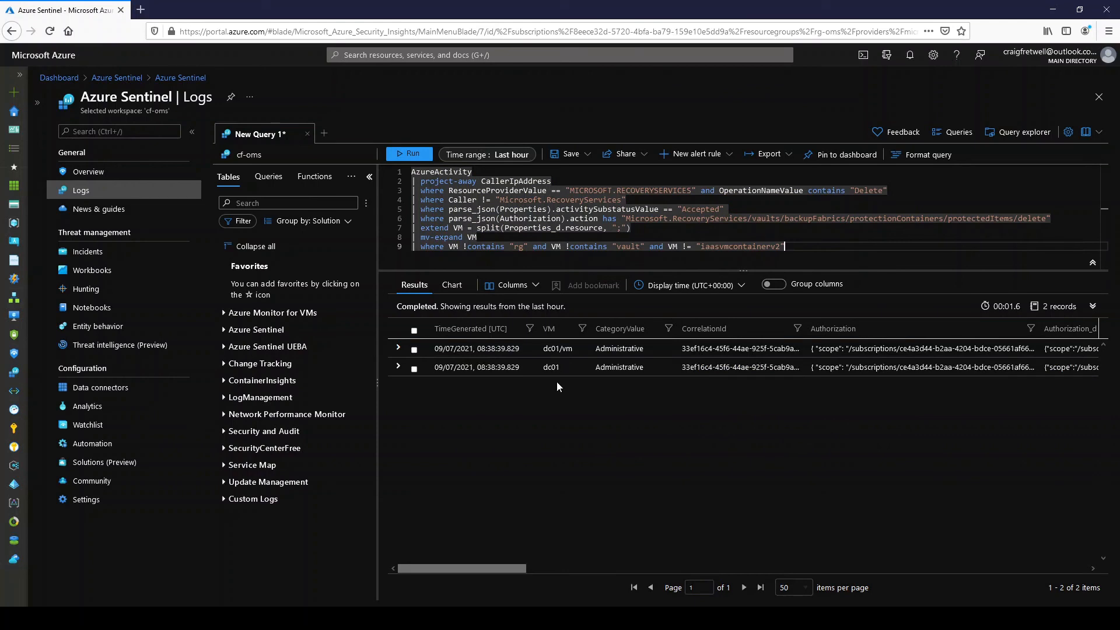
text(and VM)
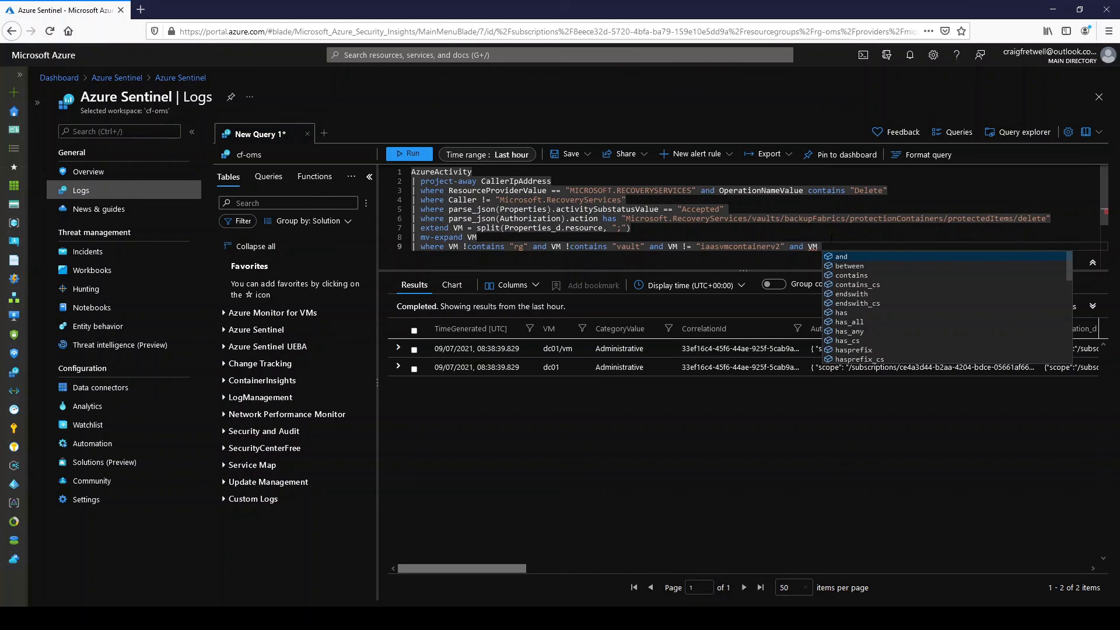
text( !)
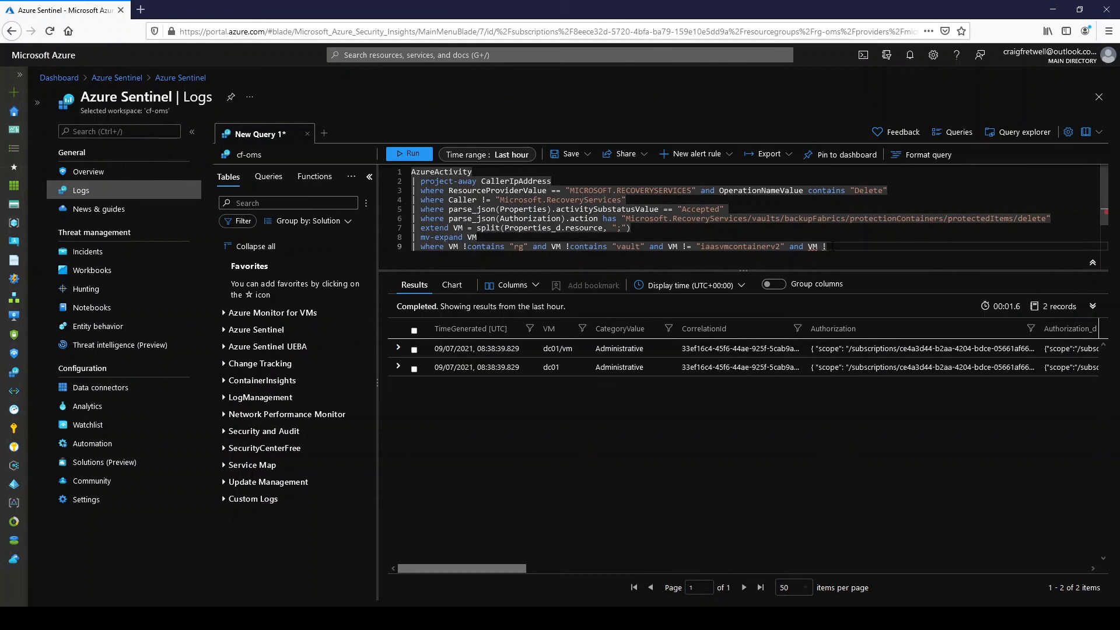
text(contains "vm")
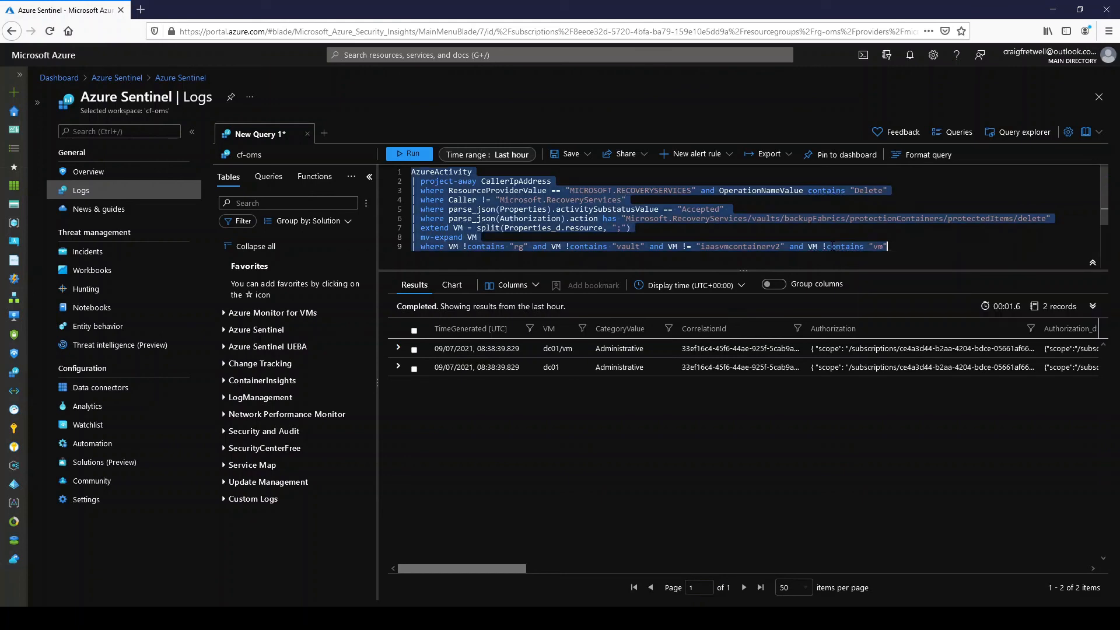
key(shift+Return)
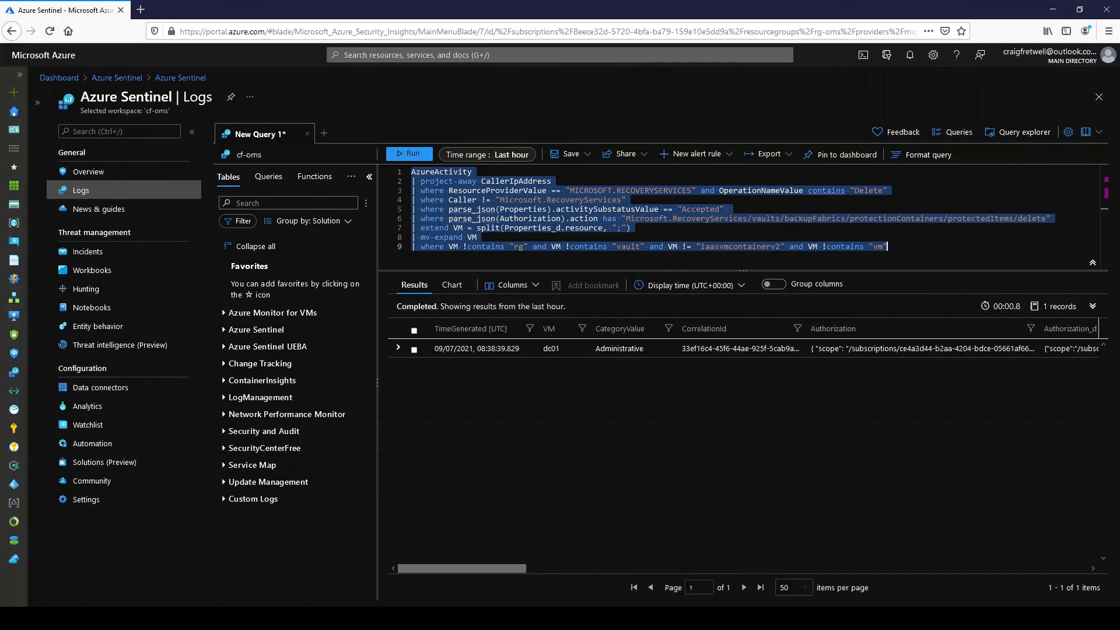
- Add a tenth query line that projects TimeGenerated, removing the project-away operator entered first
click(967, 240)
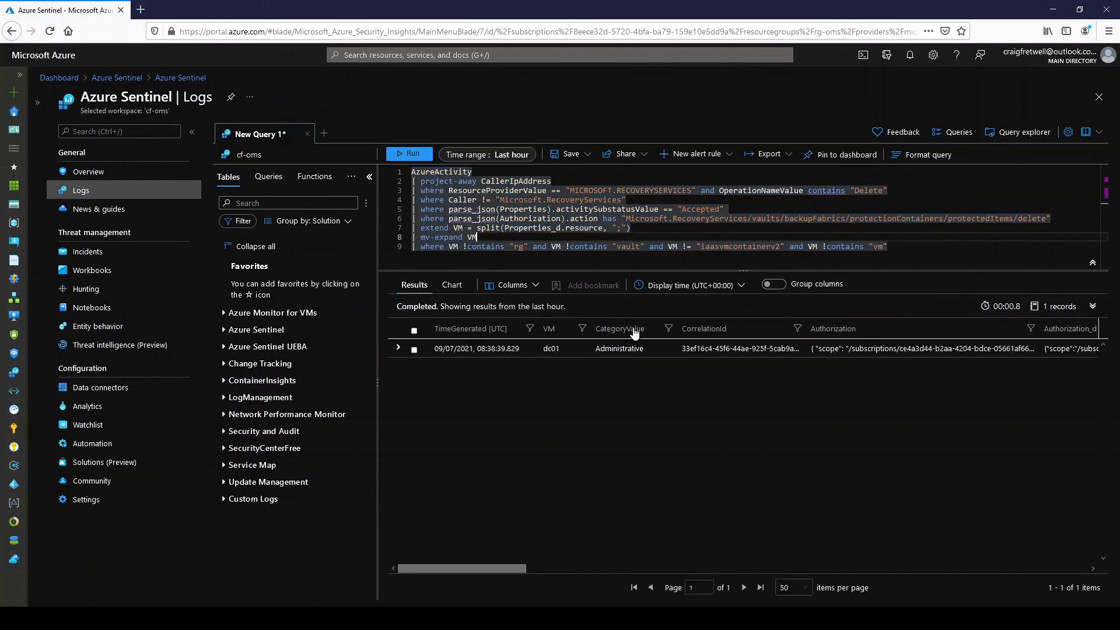
click(932, 249)
key(Return)
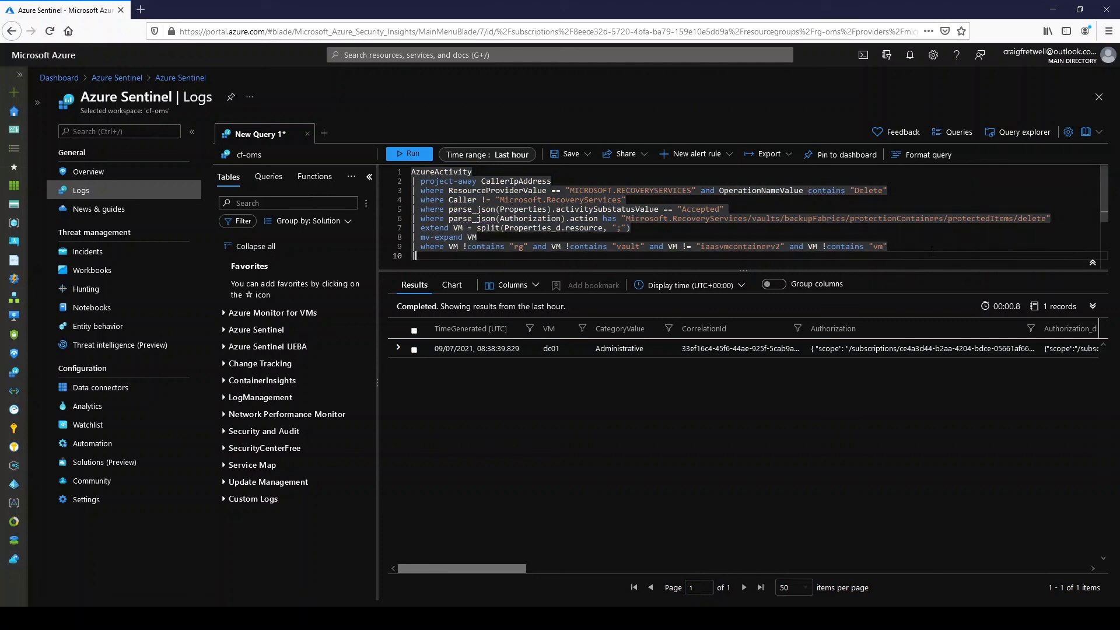
text(| project-away)
key(BackSpace)
key(BackSpace)
key(BackSpace)
key(BackSpace)
key(BackSpace)
key(BackSpace)
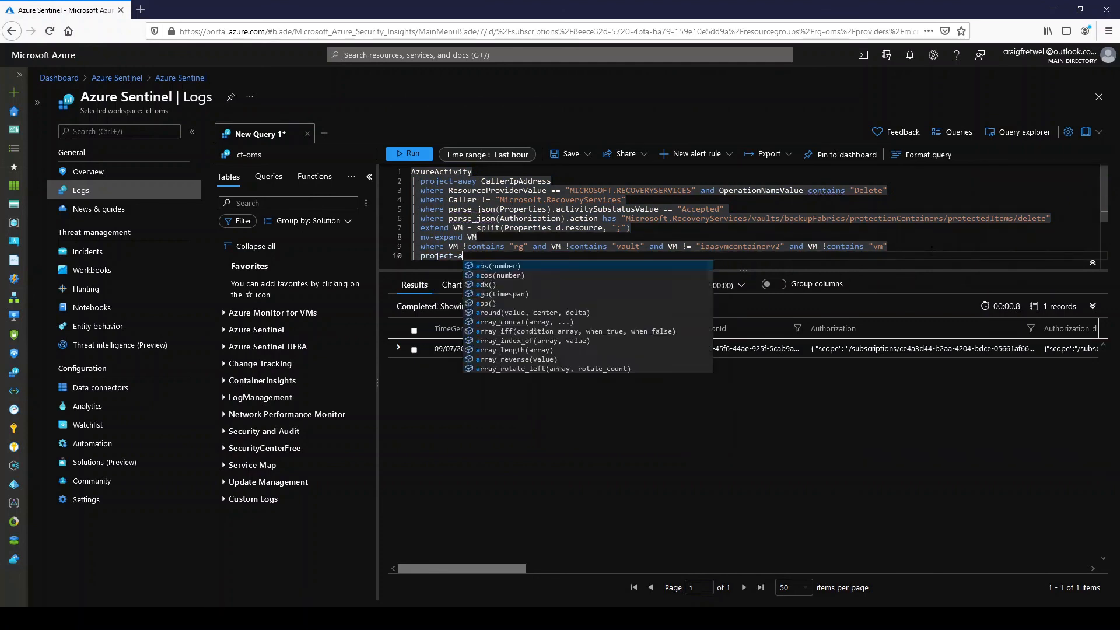
text(time,)
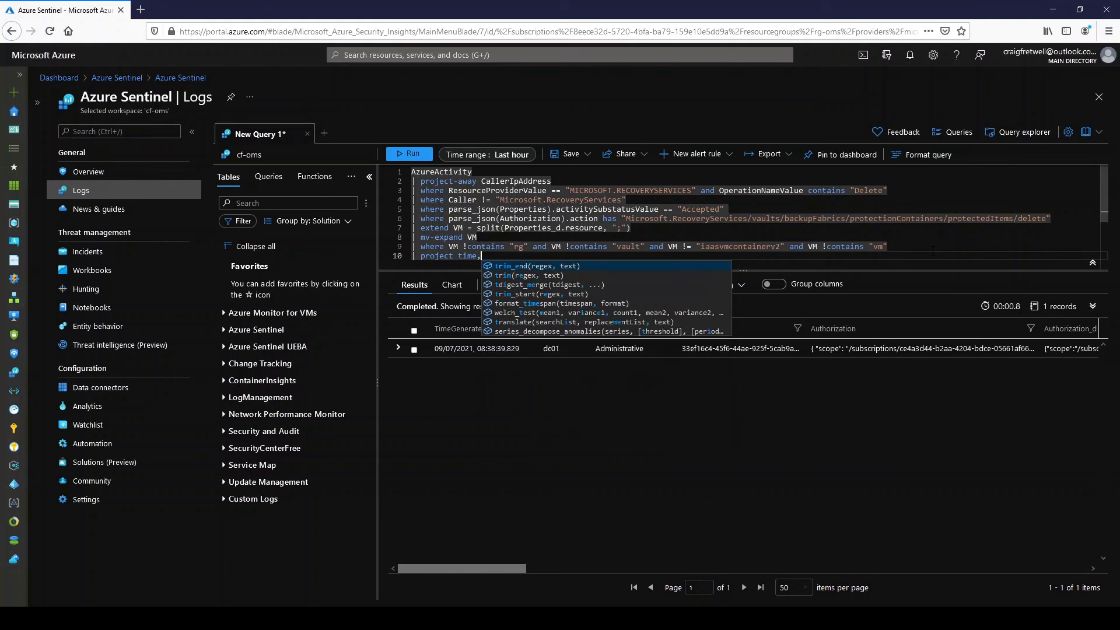
key(BackSpace)
key(Down)
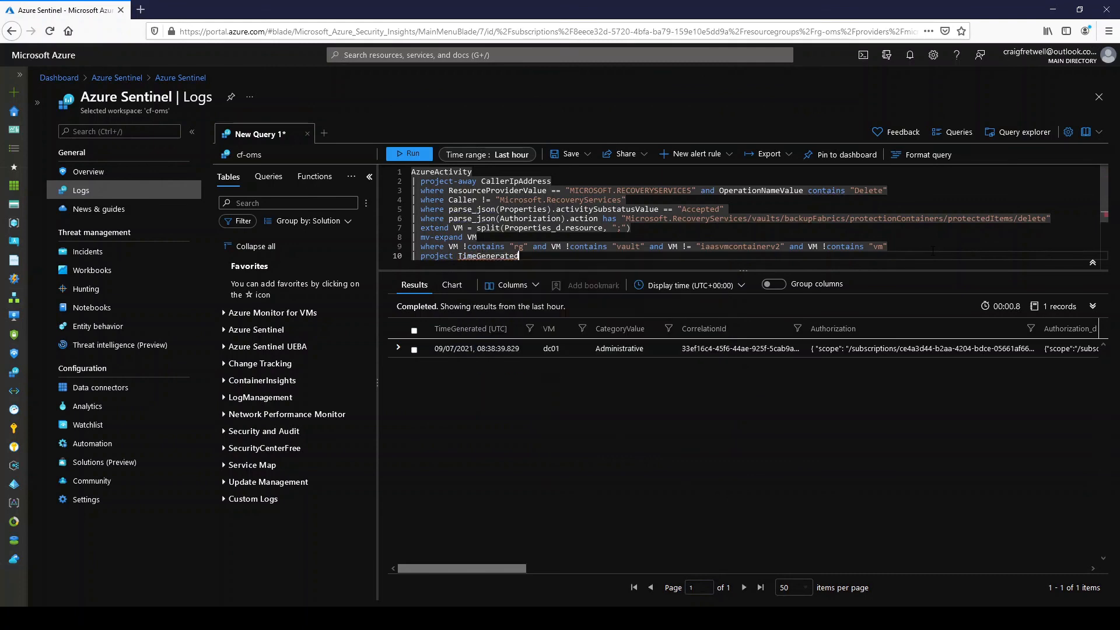
key(Tab)
- Add Vm and Caller to the tenth line's project columns and run the whole query
text(, Vm, Ca)
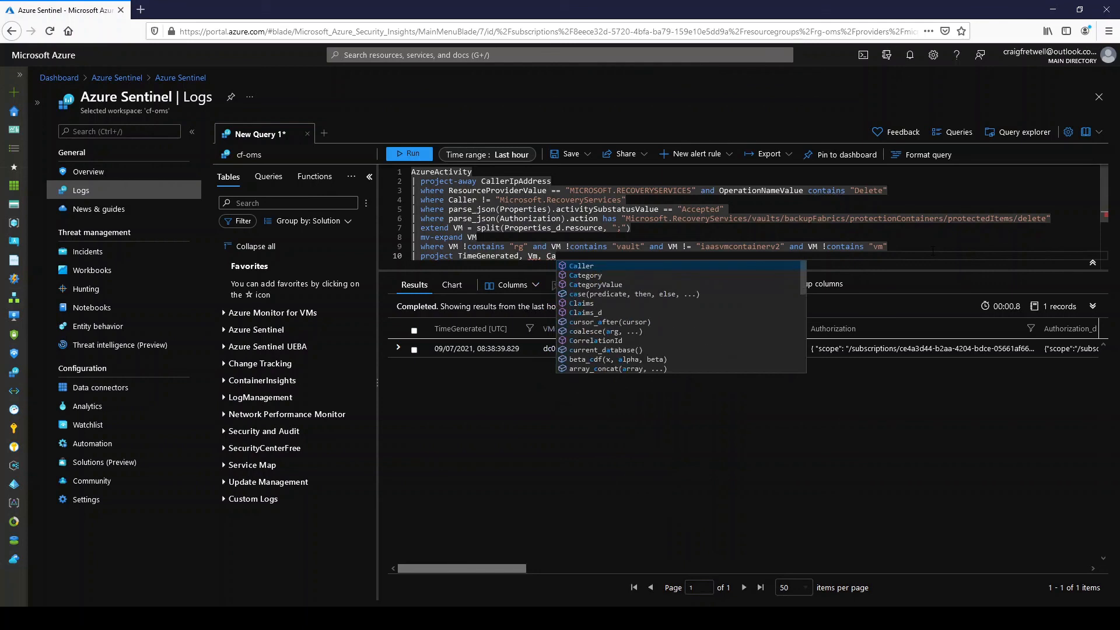
key(Tab)
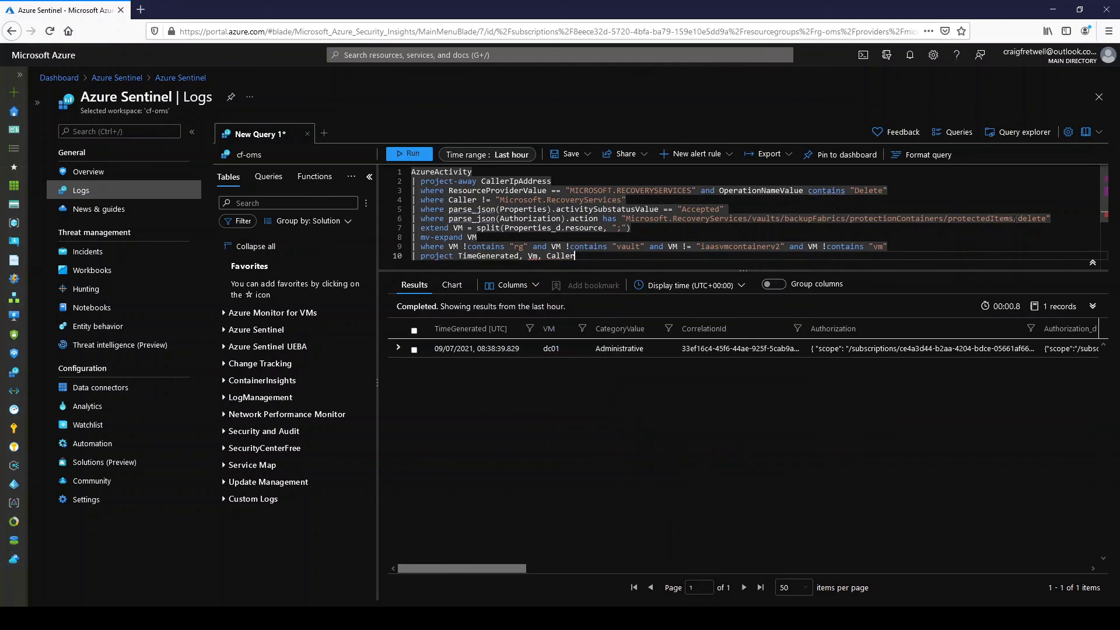
key(ctrl+a)
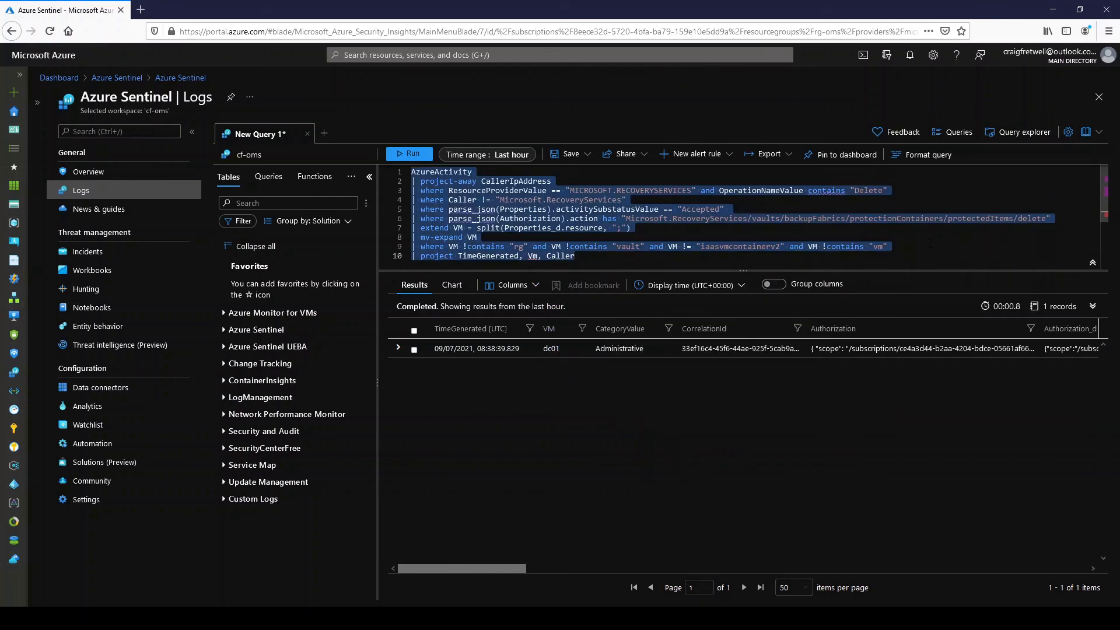
key(shift+Return)
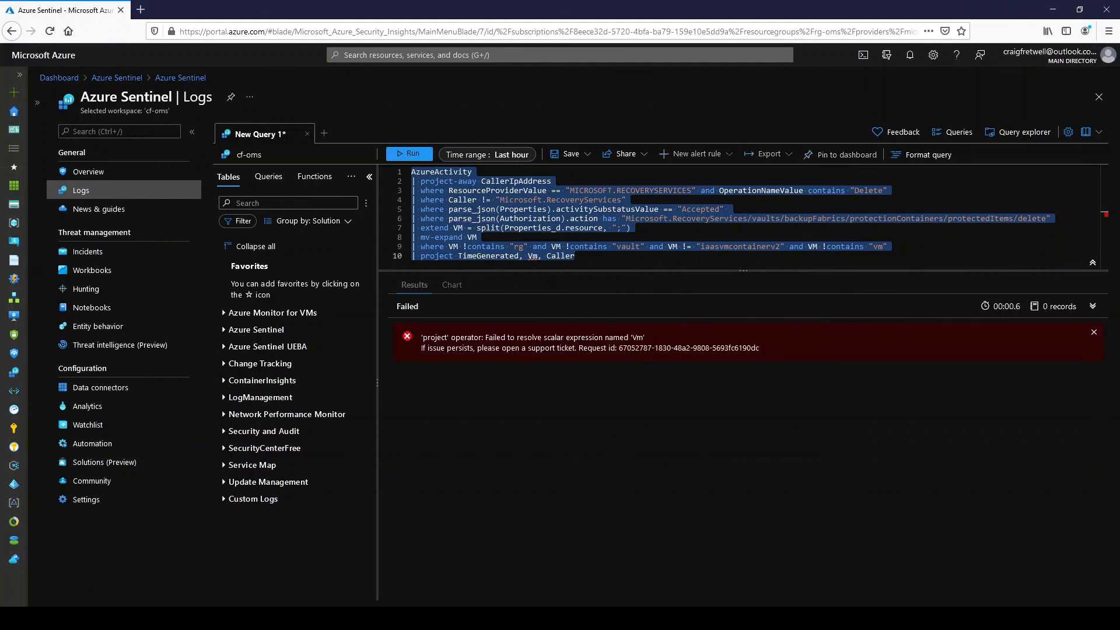
- Correct Vm to VM in the project line, rerun the query, and expand the returned record with the Caller column widened
click(534, 257)
key(Delete)
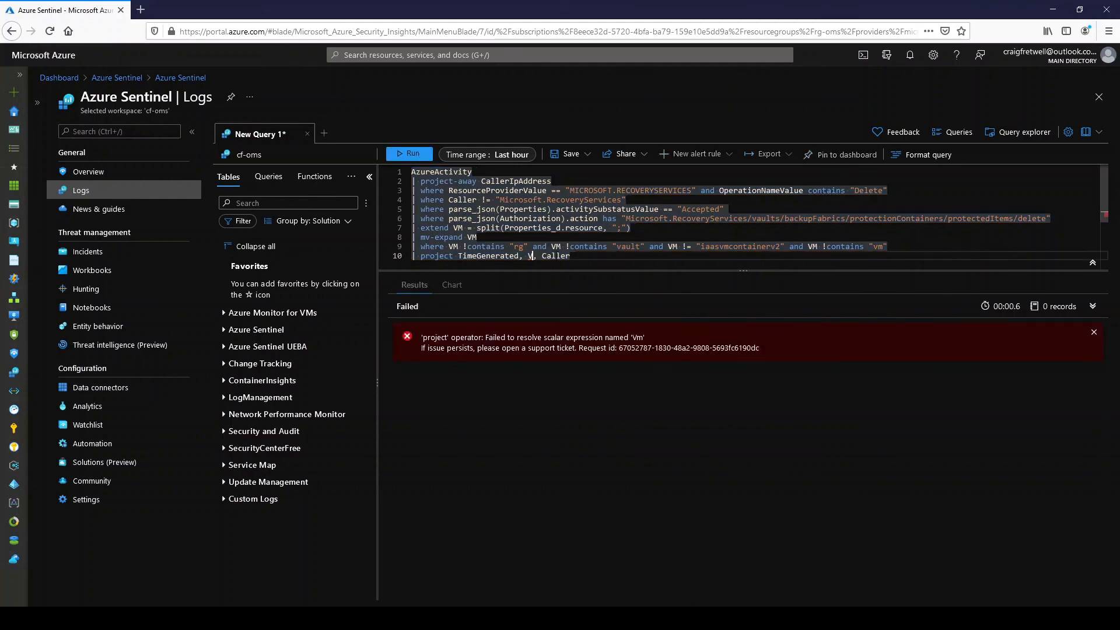
text(M)
key(shift+Return)
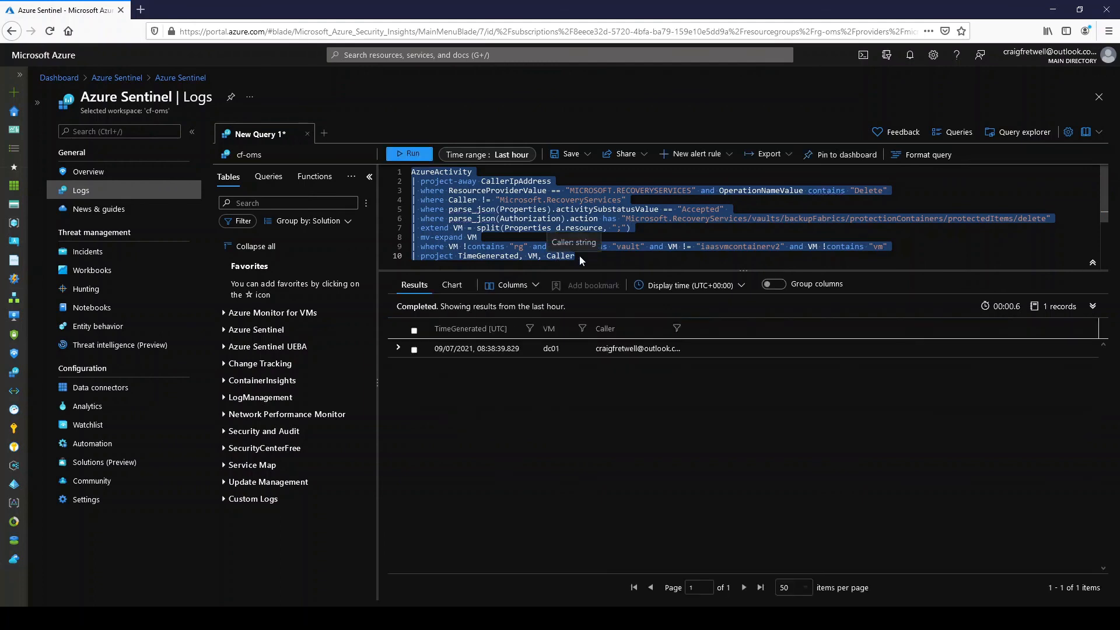
double_click(685, 334)
click(398, 348)
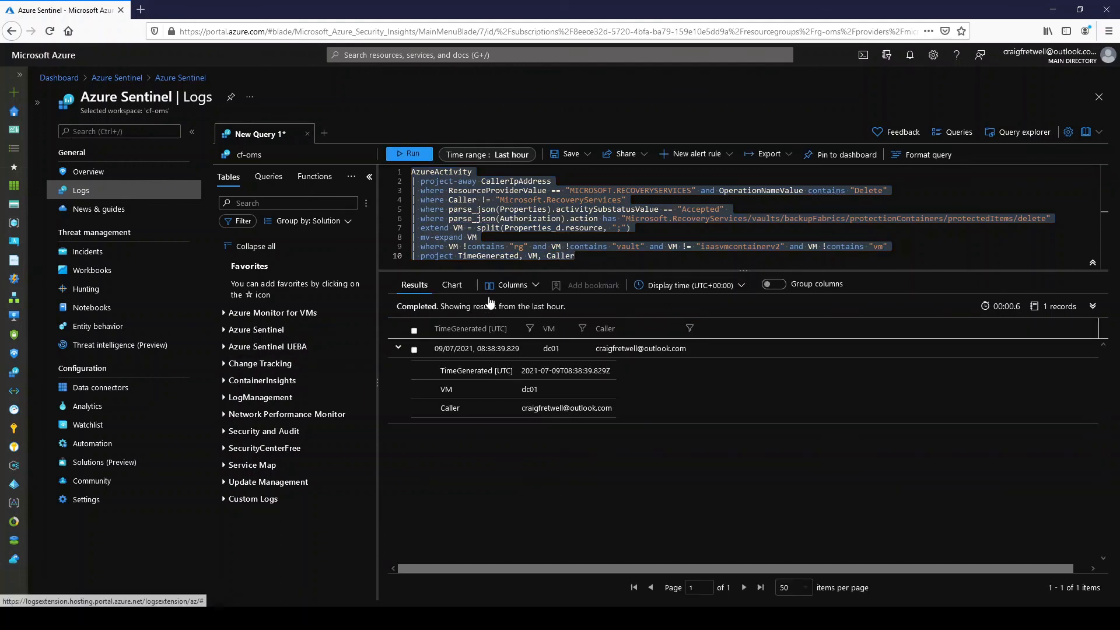
- Add Authorization_d to the tenth line's project columns and run the whole query
click(621, 246)
click(605, 257)
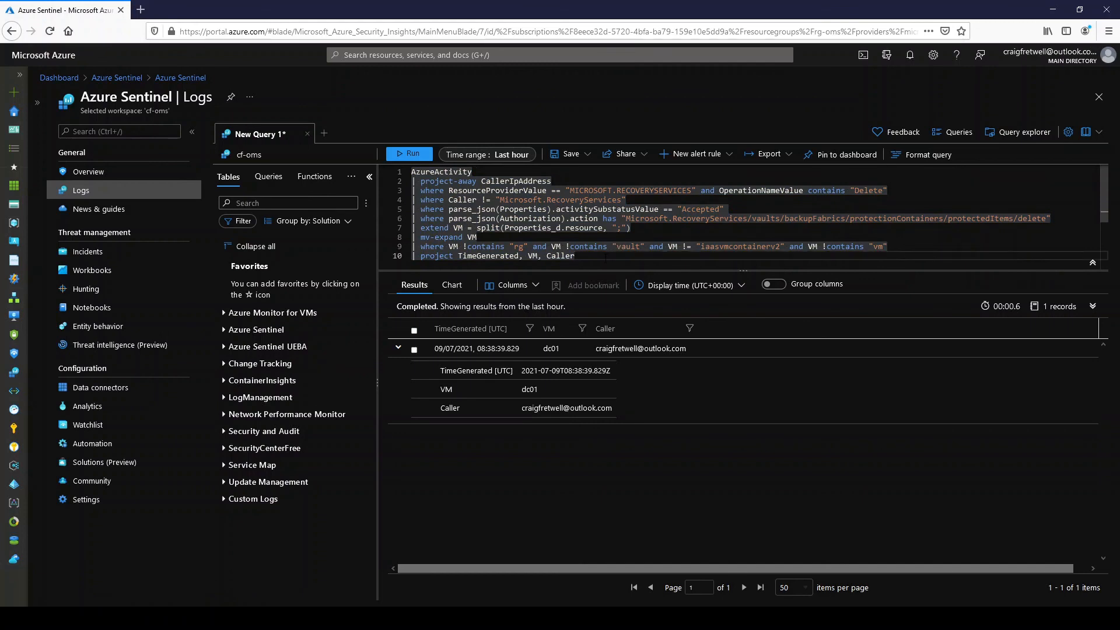
text(, )
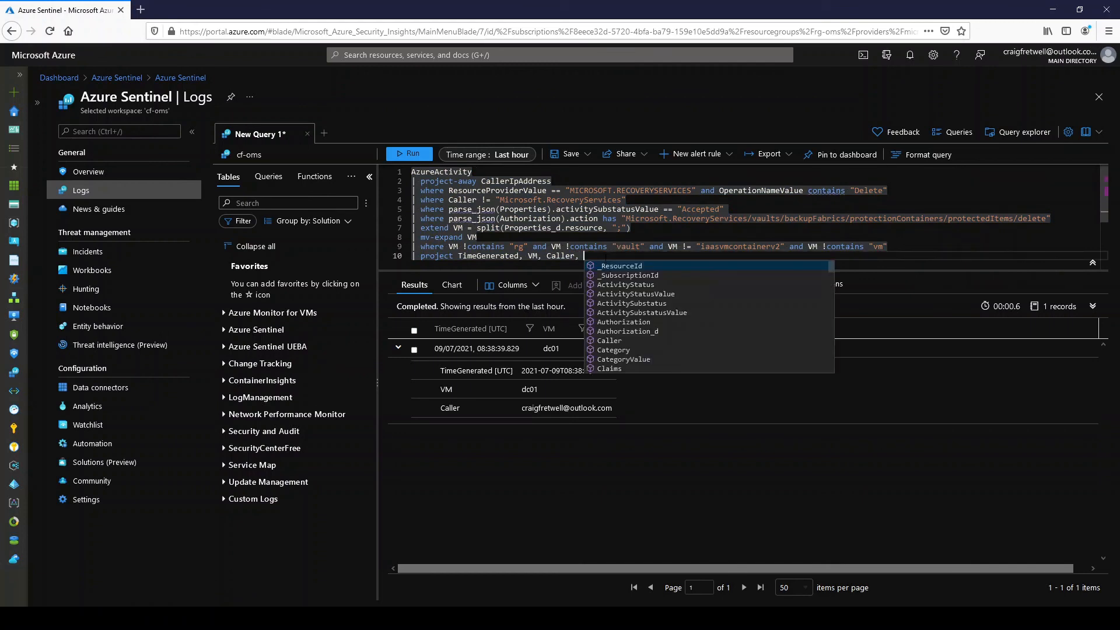
text(Authorization_d)
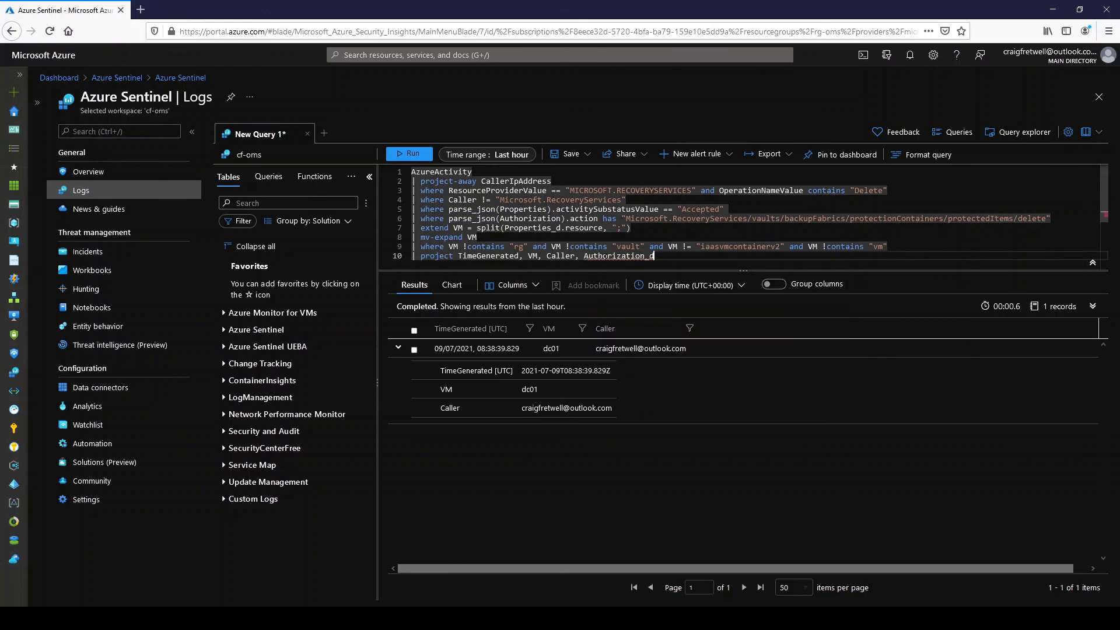
key(ctrl+a)
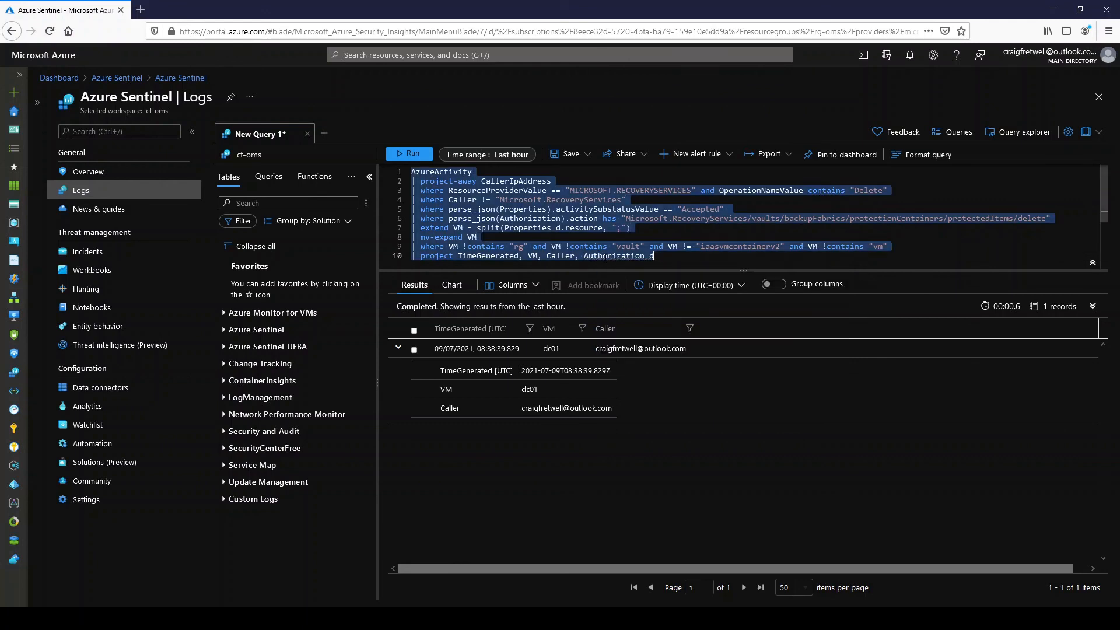
key(shift+Return)
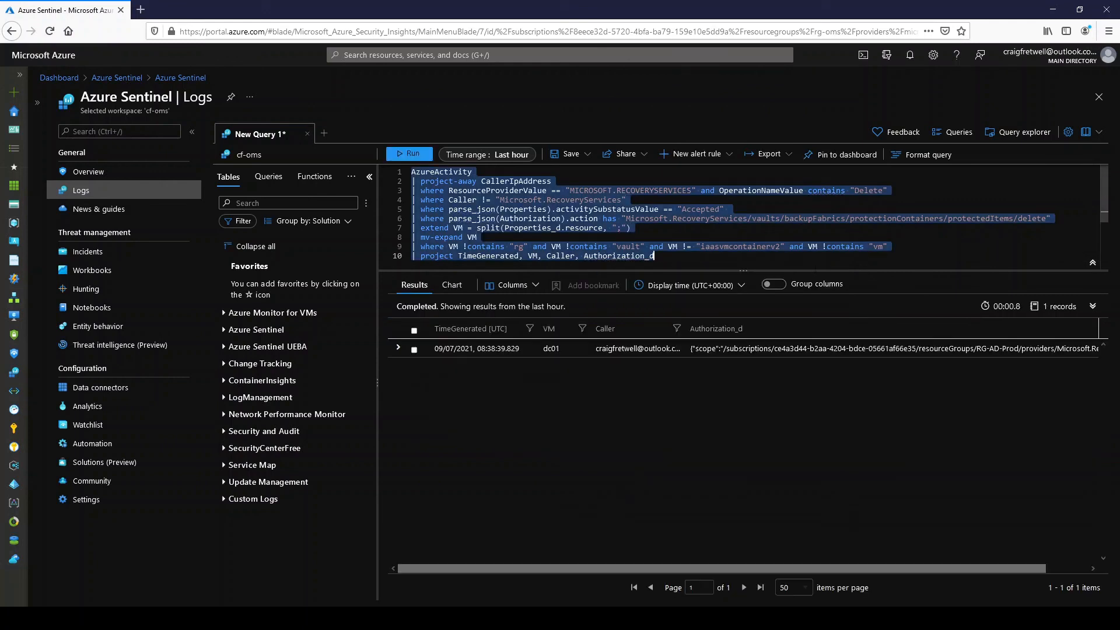